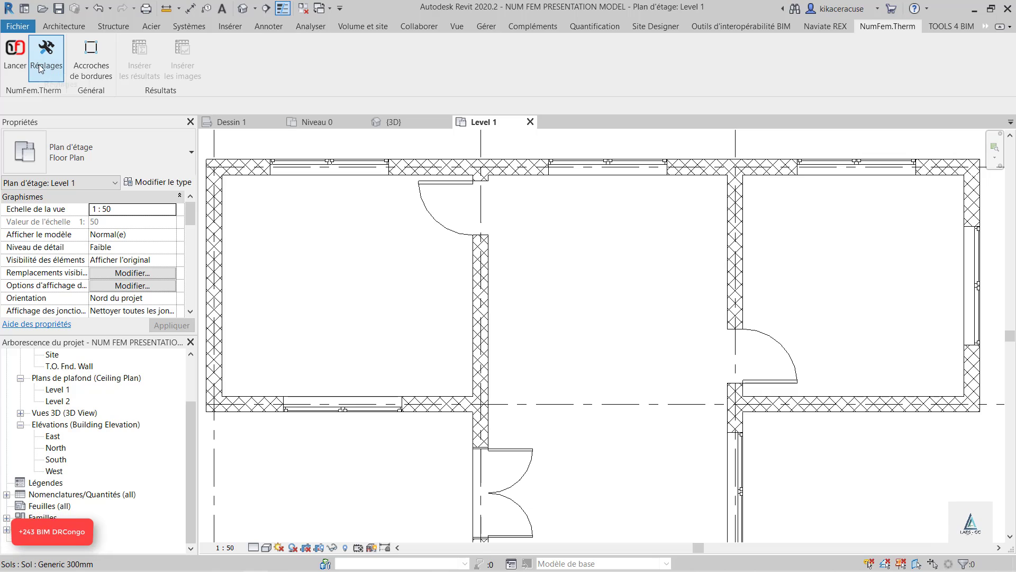
In the NumFem.Therm settings, assign NumFem - Elevation to Élévation d'analyse and NumFem- External Temperature to Température extérieure
{"action": "left_click", "coordinate": [42, 63]}
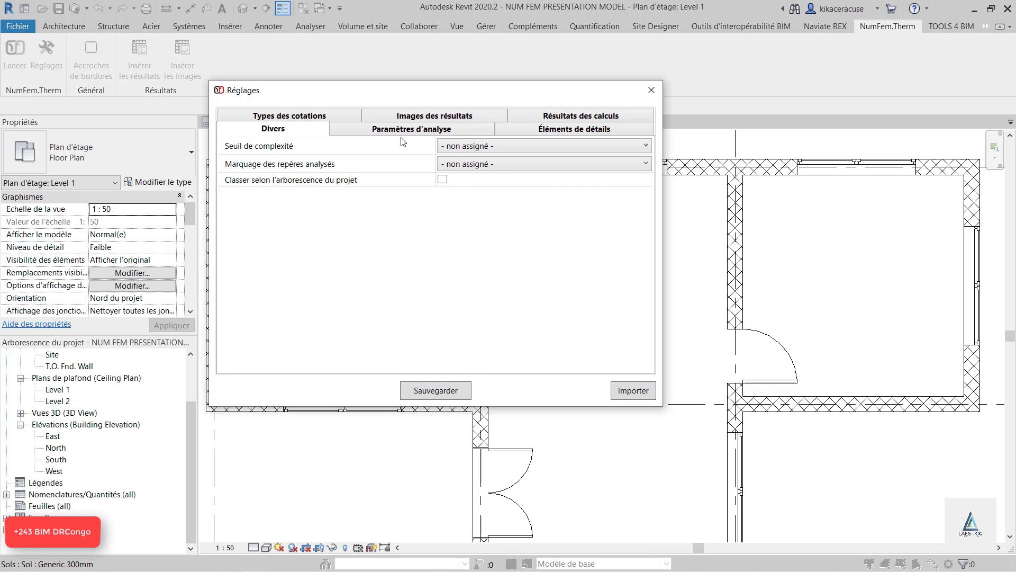
{"action": "left_click", "coordinate": [428, 118]}
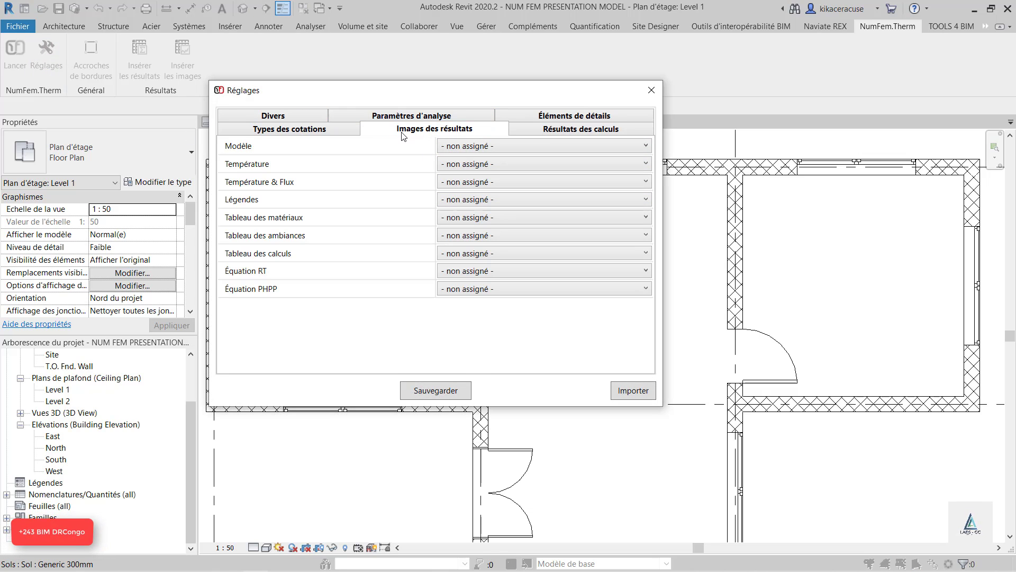
{"action": "left_click", "coordinate": [443, 118]}
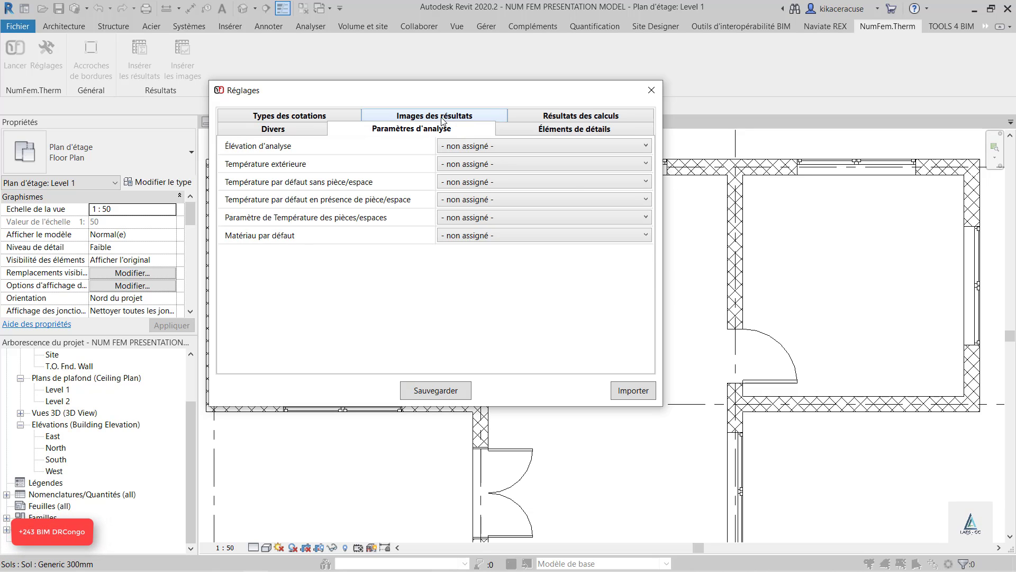
{"action": "left_click", "coordinate": [468, 146]}
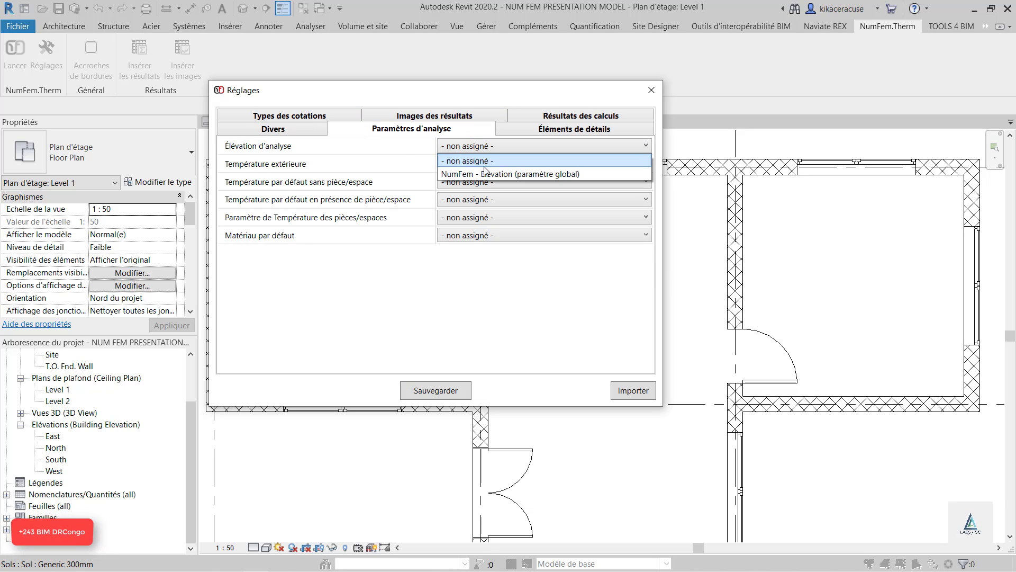
{"action": "left_click", "coordinate": [473, 170]}
{"action": "left_click", "coordinate": [480, 166]}
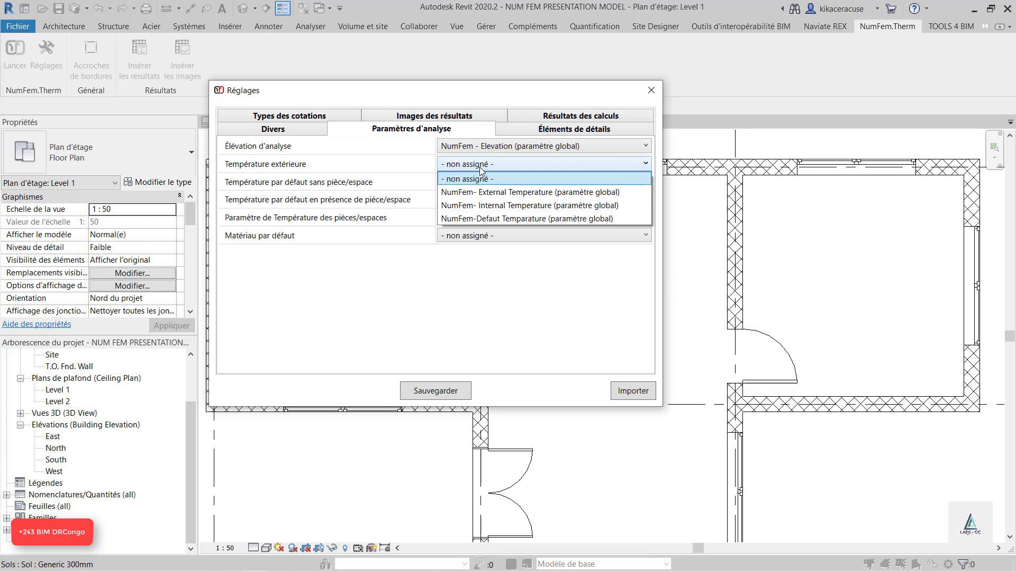
{"action": "left_click", "coordinate": [501, 195]}
Assign NumFem-Defaut Temparature to the default temperature both without and with a room/space present
{"action": "left_click", "coordinate": [493, 182]}
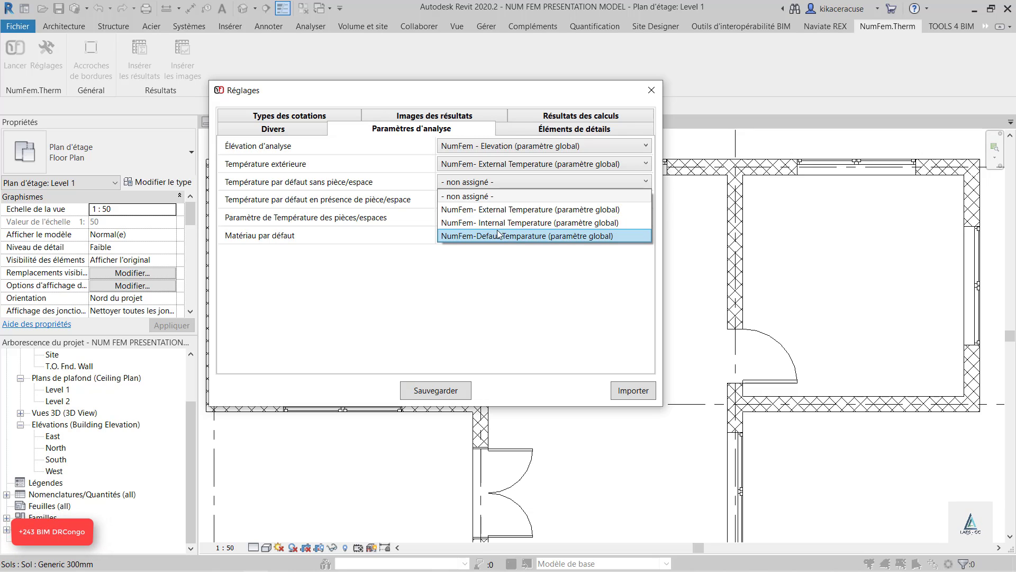
{"action": "left_click", "coordinate": [499, 236]}
{"action": "left_click", "coordinate": [493, 201]}
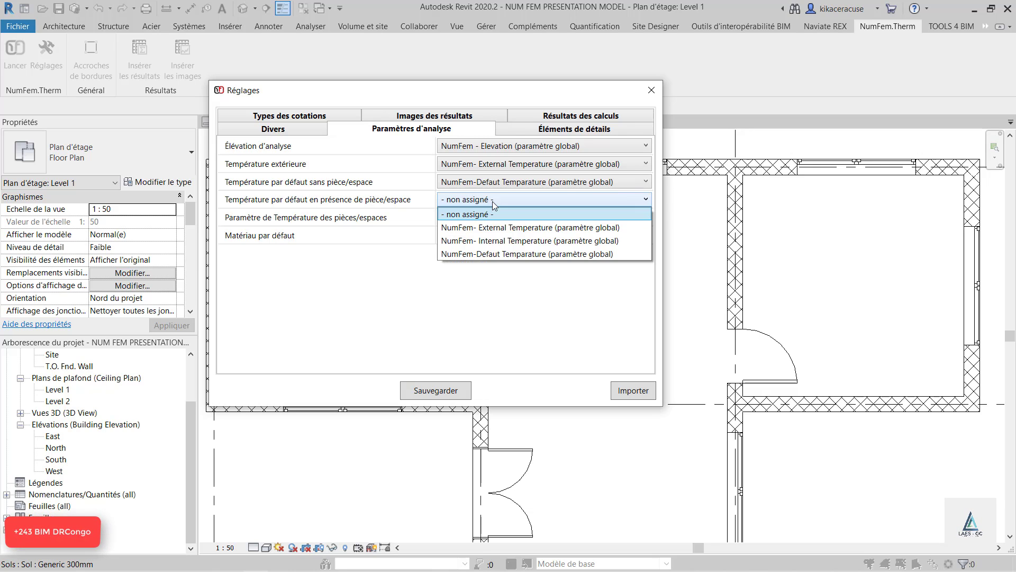
{"action": "left_click", "coordinate": [501, 254]}
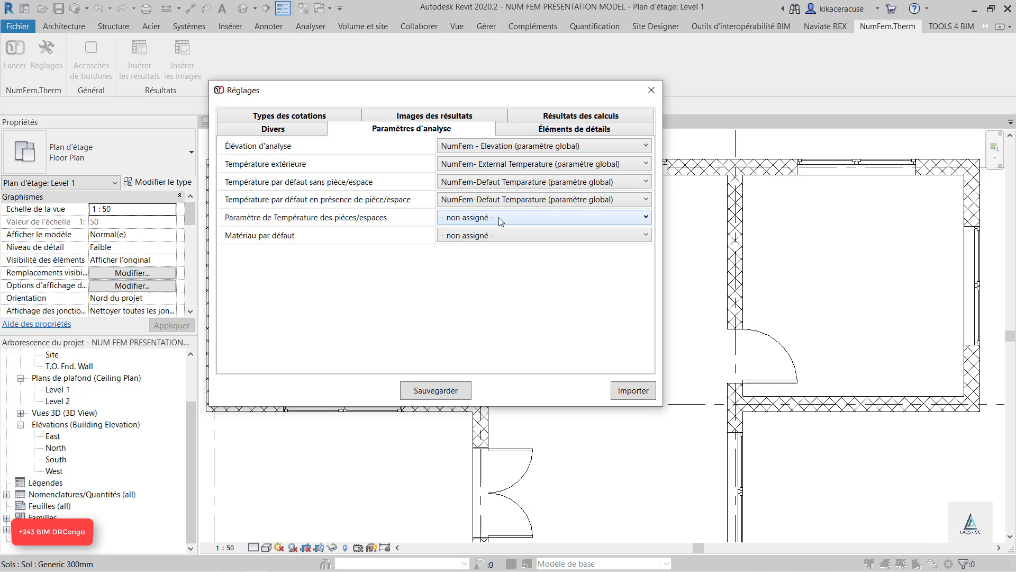
Assign NumFem- Room Temperature as the room/space temperature parameter and save the settings
{"action": "left_click", "coordinate": [498, 217]}
{"action": "left_click", "coordinate": [494, 245]}
{"action": "left_click", "coordinate": [435, 390]}
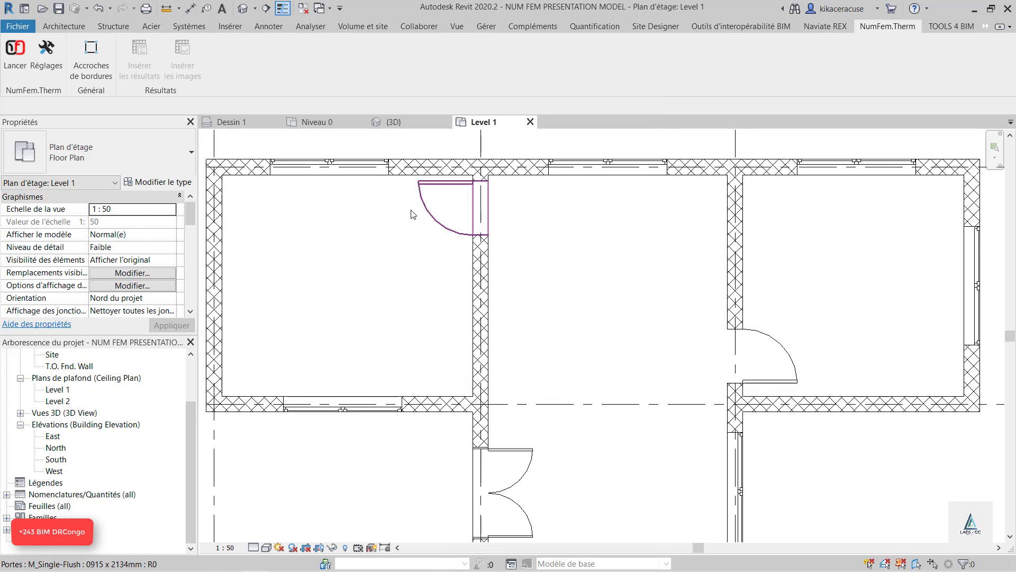
Reopen the NumFem.Therm settings to check the saved analysis parameters and the import option, closing them without changes
{"action": "left_click", "coordinate": [50, 55]}
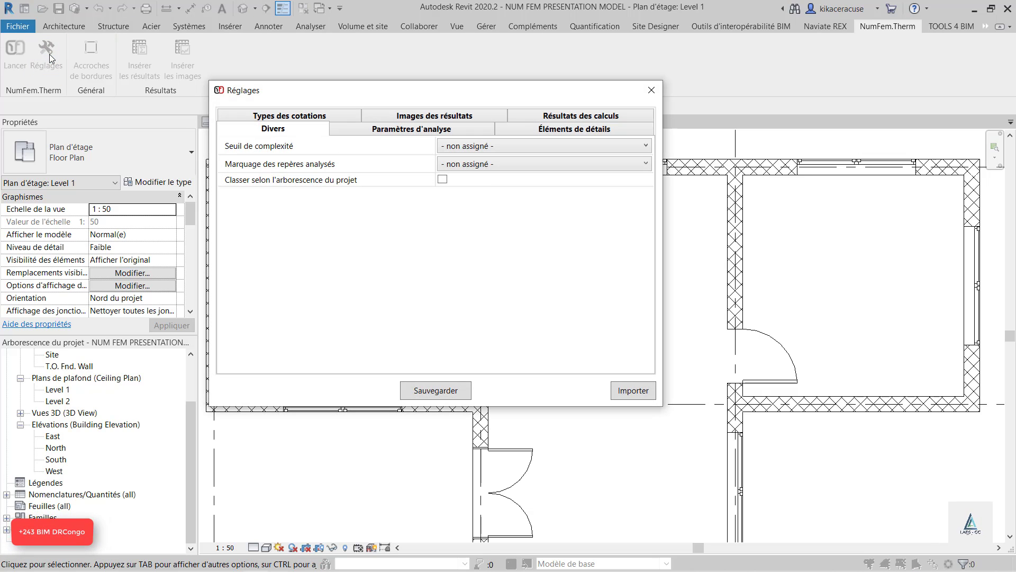
{"action": "left_click", "coordinate": [431, 135]}
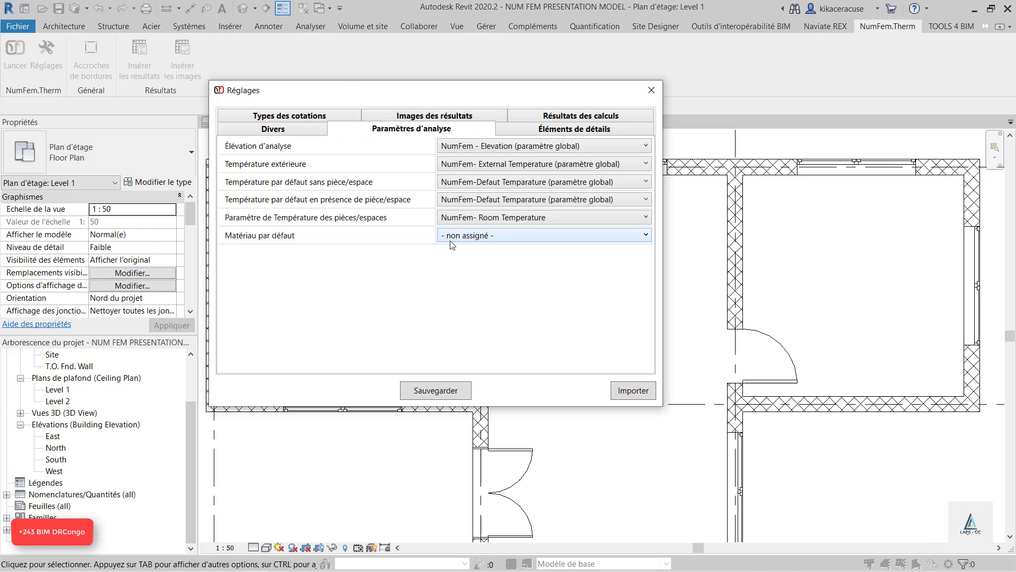
{"action": "left_click", "coordinate": [650, 91]}
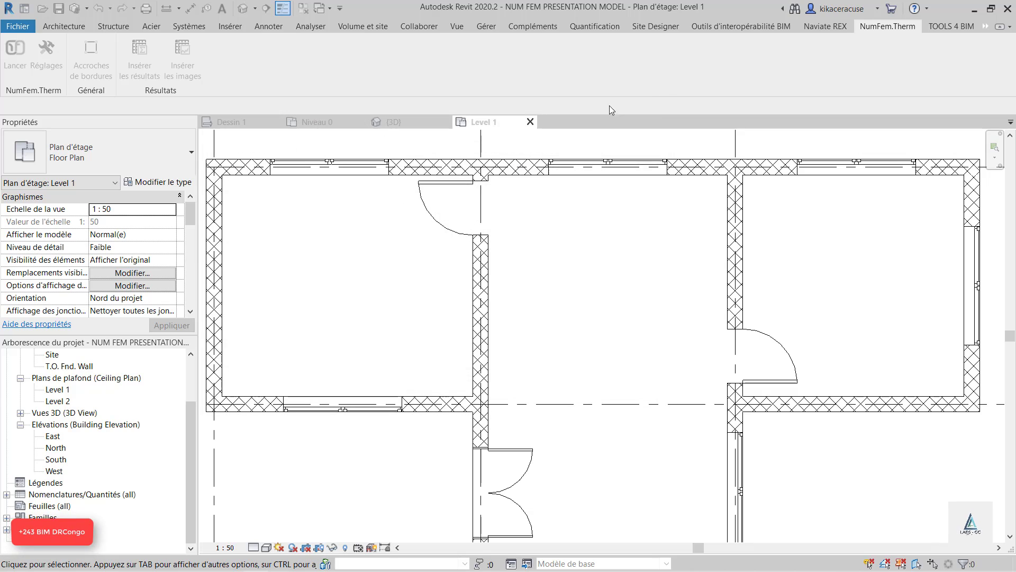
{"action": "left_click", "coordinate": [46, 53]}
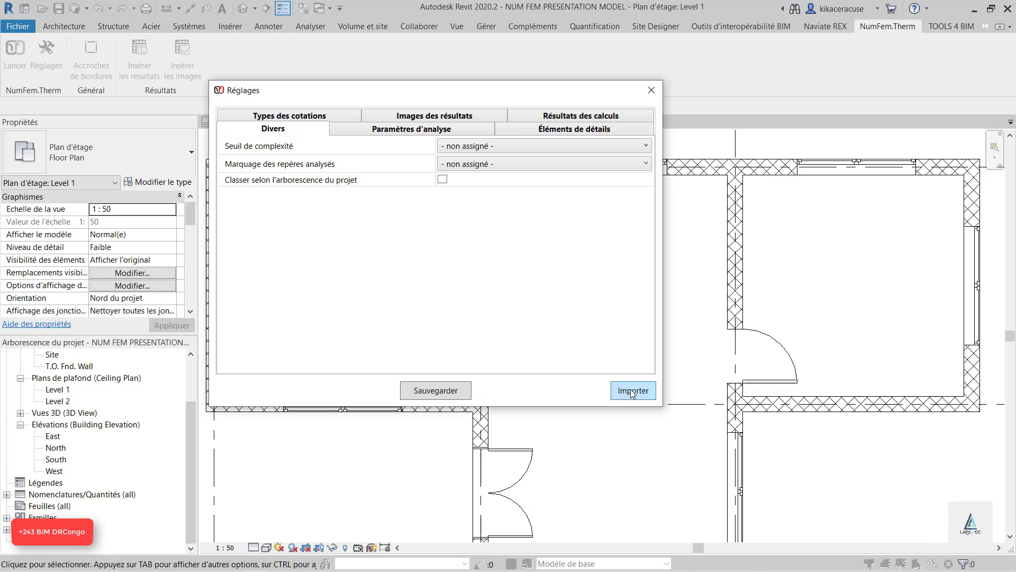
{"action": "left_click", "coordinate": [650, 91]}
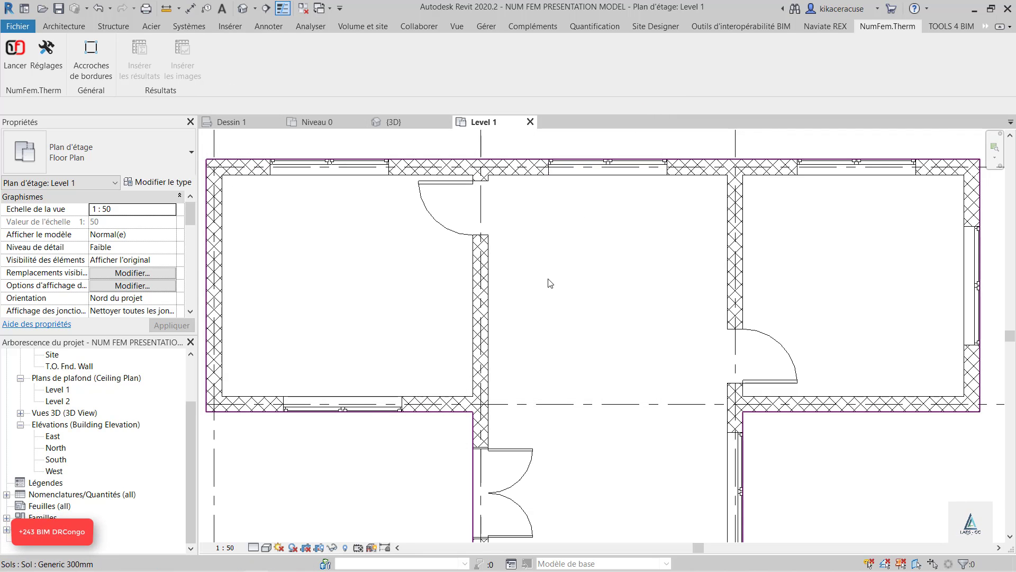
Hide the Generic 300mm floor element in the Level 1 floor plan view
{"action": "scroll", "coordinate": [545, 282], "scroll_direction": "down", "scroll_amount": 5}
{"action": "scroll", "coordinate": [542, 281], "scroll_direction": "up", "scroll_amount": 3}
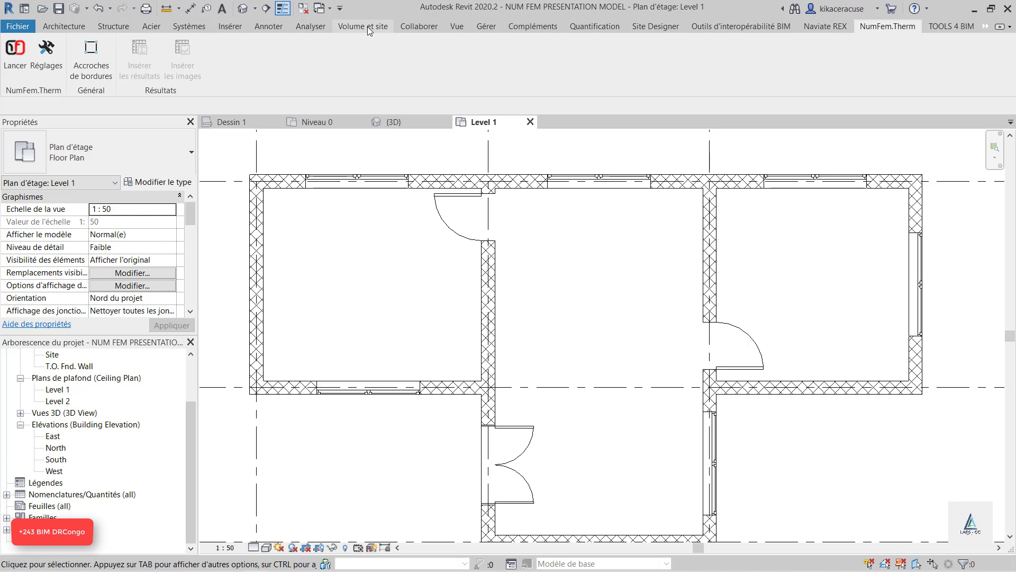
{"action": "left_click", "coordinate": [311, 26]}
{"action": "left_click", "coordinate": [379, 295]}
{"action": "right_click", "coordinate": [378, 295]}
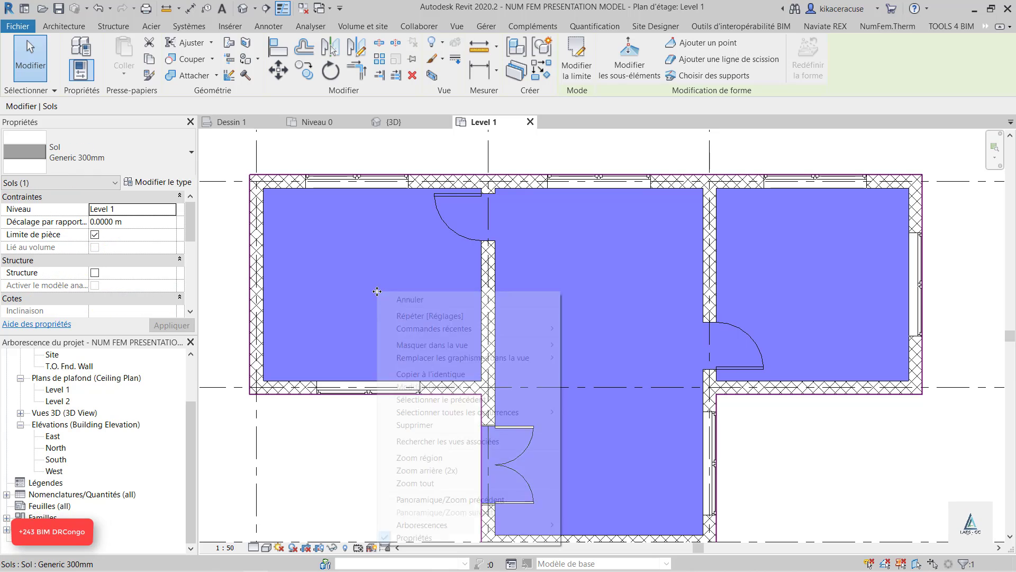
{"action": "mouse_move", "coordinate": [440, 344]}
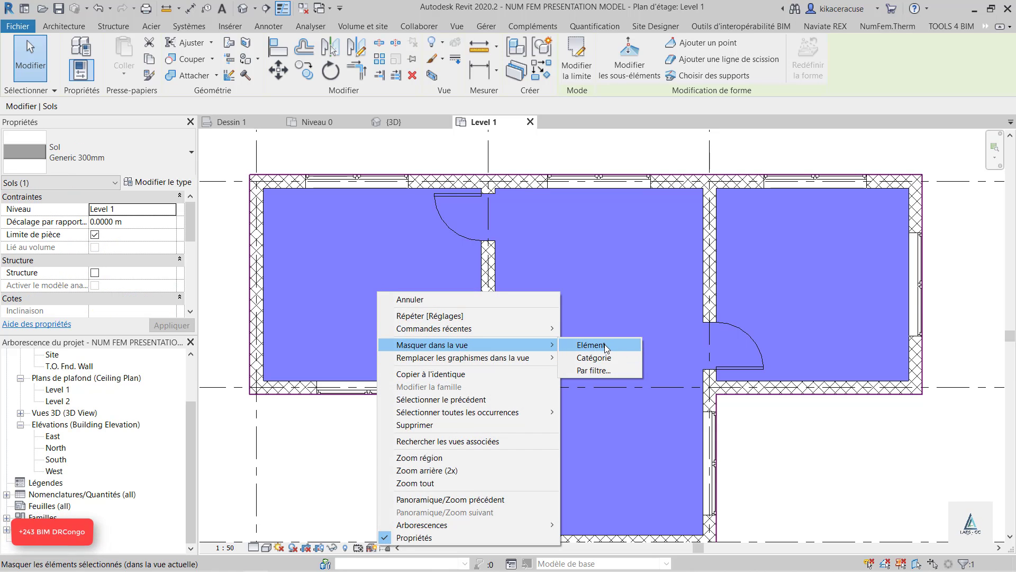
{"action": "left_click", "coordinate": [597, 345]}
{"action": "scroll", "coordinate": [507, 260], "scroll_direction": "down", "scroll_amount": 2}
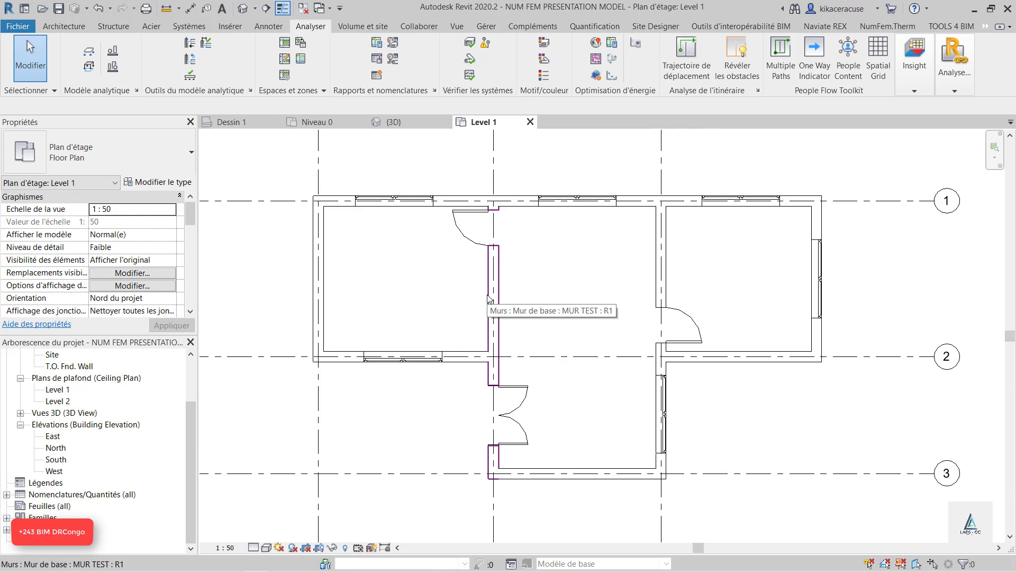
{"action": "left_click", "coordinate": [284, 42]}
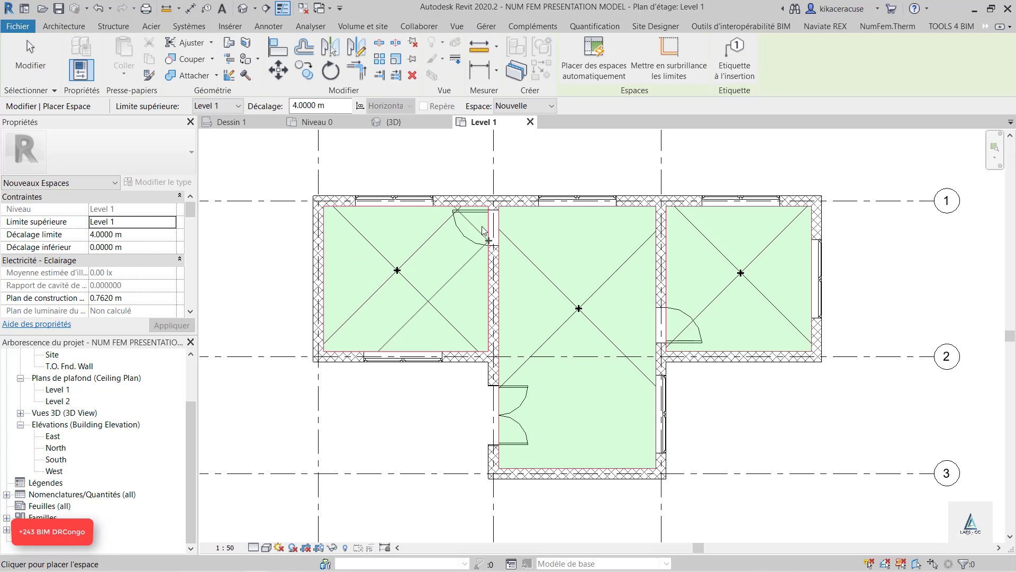
{"action": "key", "text": "Escape"}
{"action": "key", "text": "Escape"}
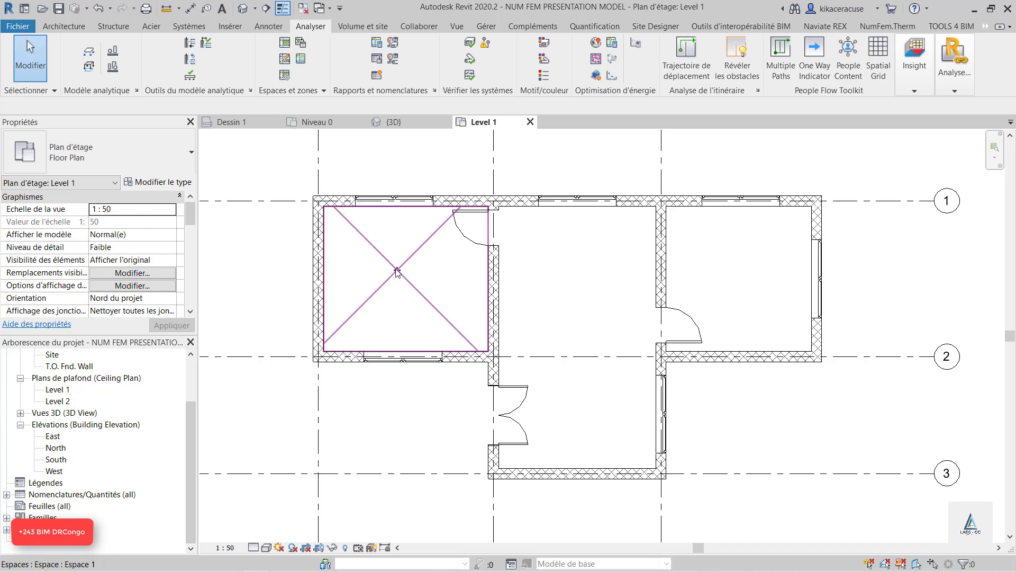
{"action": "left_click", "coordinate": [300, 60]}
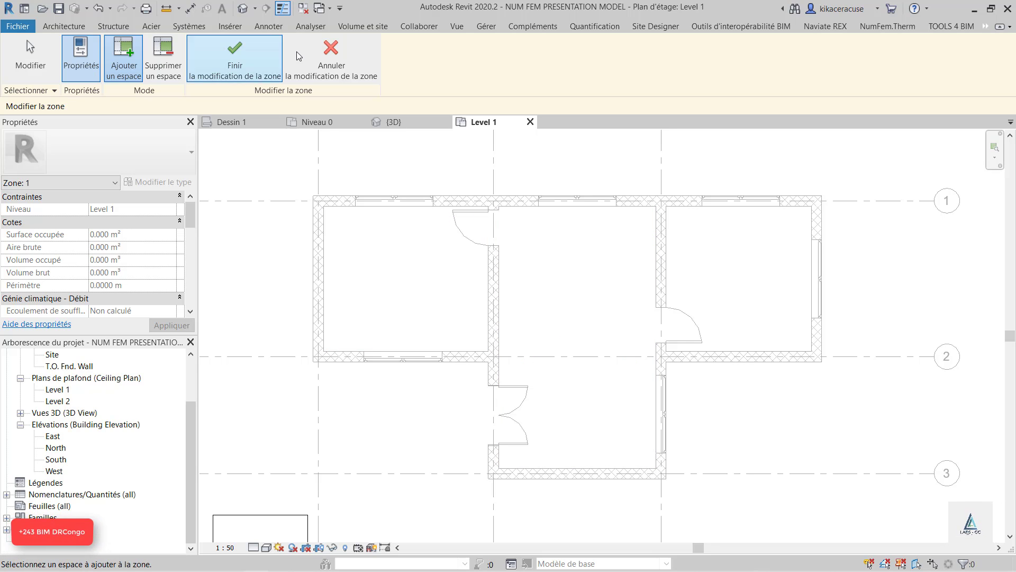
{"action": "left_click", "coordinate": [331, 49]}
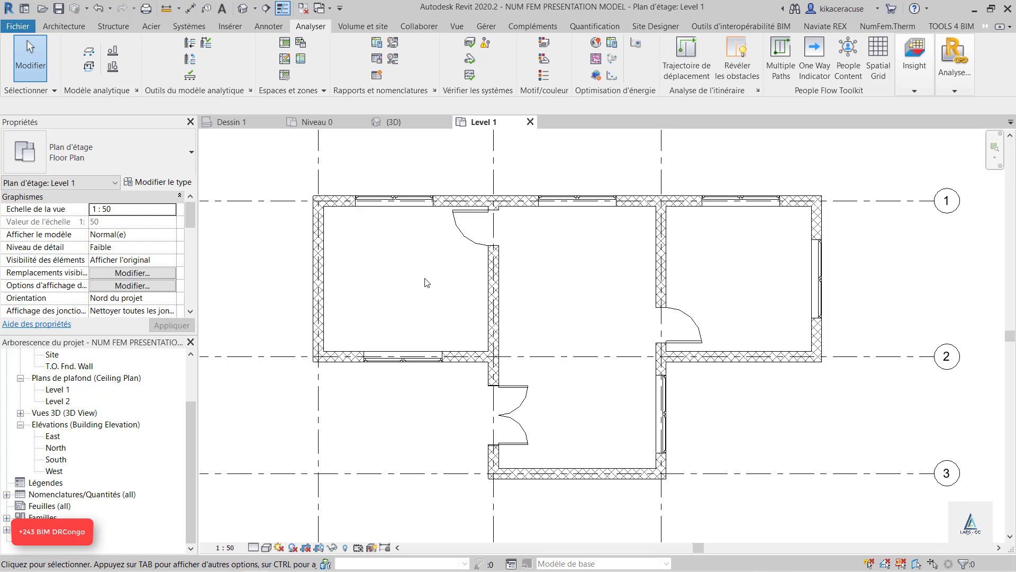
In the Level 1 visibility/graphics overrides, set the room tags annotation category (Etiquettes de pièces) to halftone
{"action": "key", "text": "v"}
{"action": "key", "text": "g"}
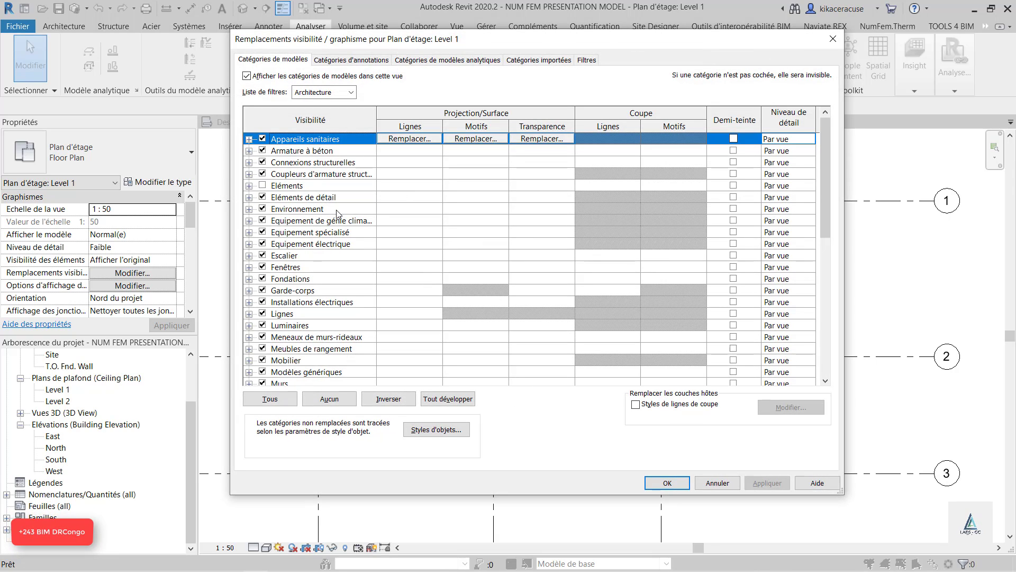
{"action": "left_click", "coordinate": [355, 61]}
{"action": "scroll", "coordinate": [360, 195], "scroll_direction": "down", "scroll_amount": 3}
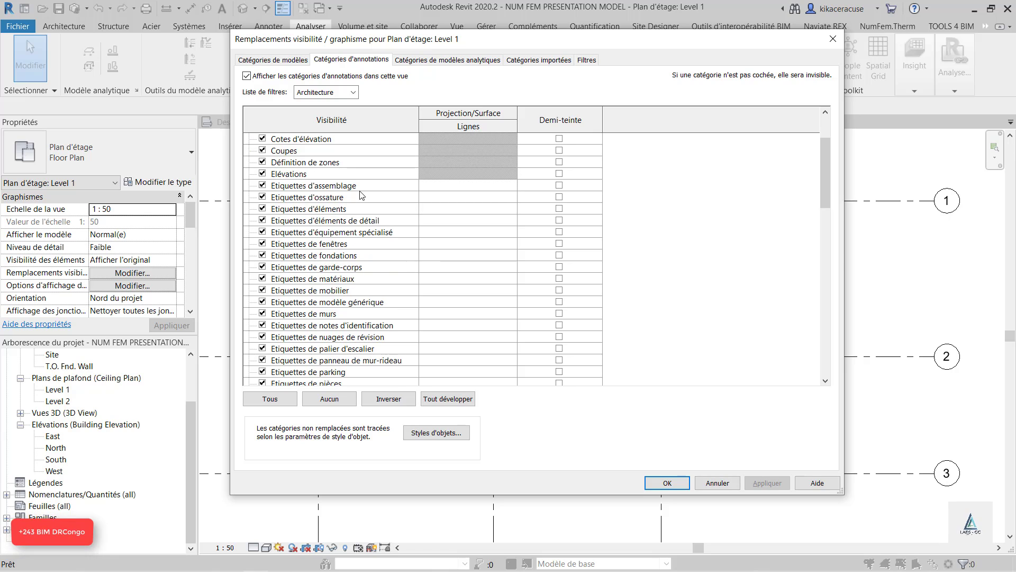
{"action": "scroll", "coordinate": [360, 195], "scroll_direction": "down", "scroll_amount": 1}
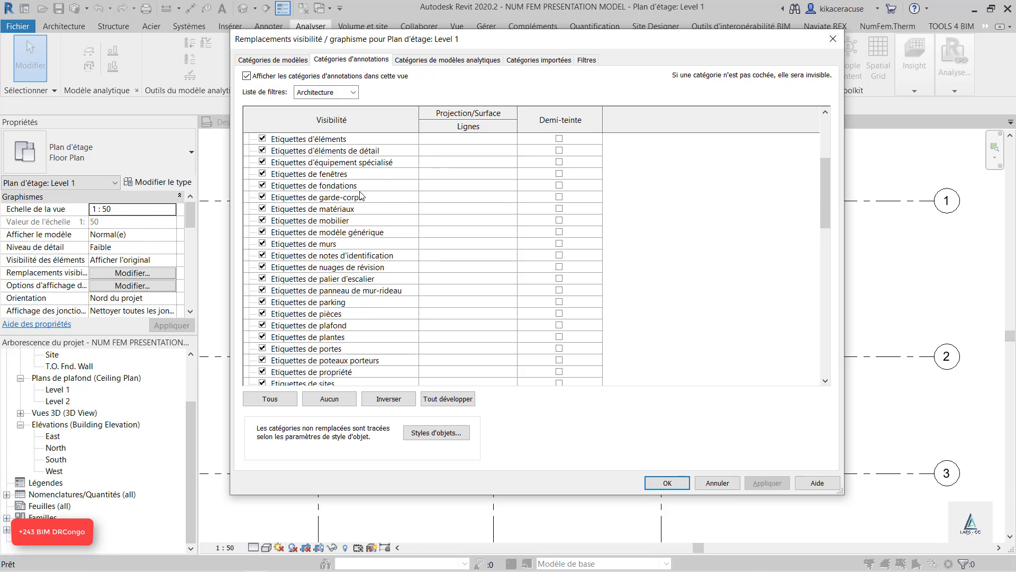
{"action": "left_click", "coordinate": [559, 314]}
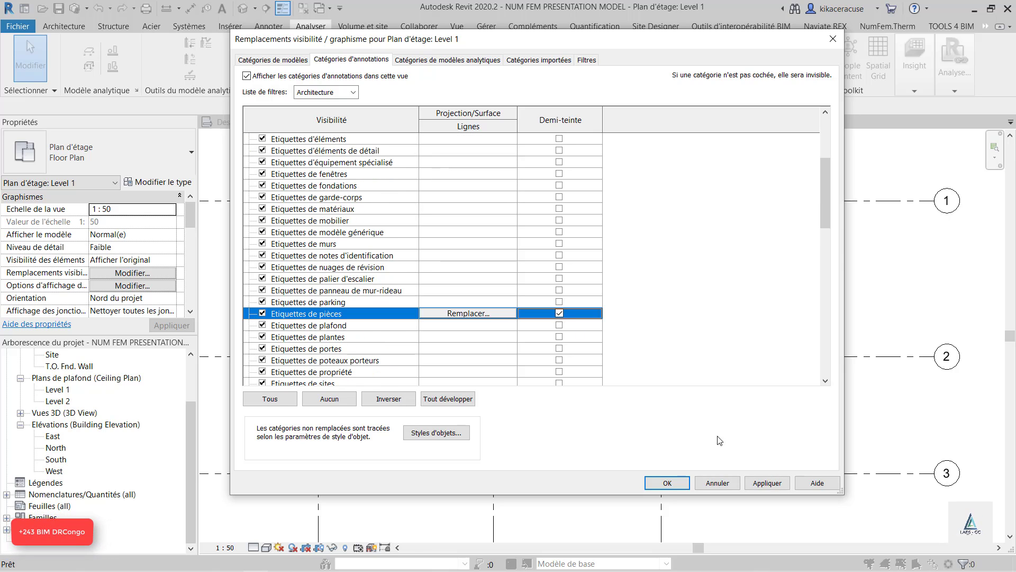
Set the Zones de coupe annotation category to halftone and apply the visibility overrides
{"action": "scroll", "coordinate": [552, 301], "scroll_direction": "down", "scroll_amount": 1}
{"action": "scroll", "coordinate": [552, 301], "scroll_direction": "down", "scroll_amount": 12}
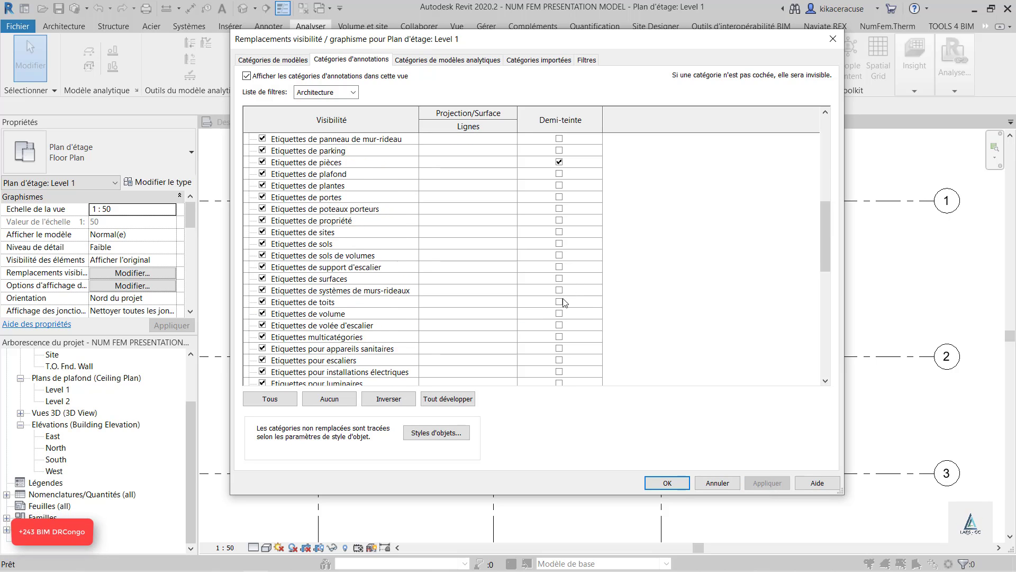
{"action": "scroll", "coordinate": [582, 307], "scroll_direction": "down", "scroll_amount": 1}
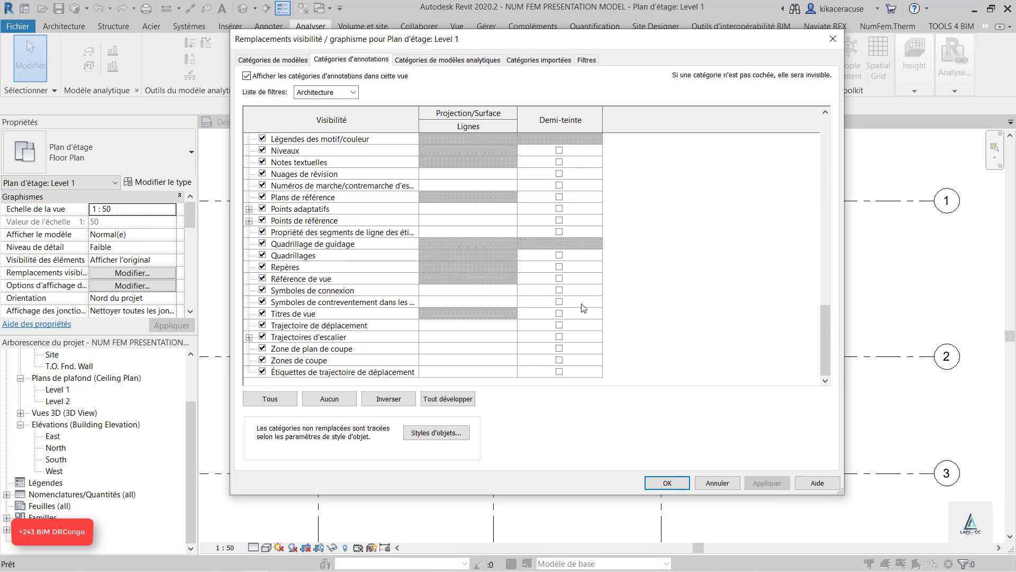
{"action": "left_click", "coordinate": [559, 360]}
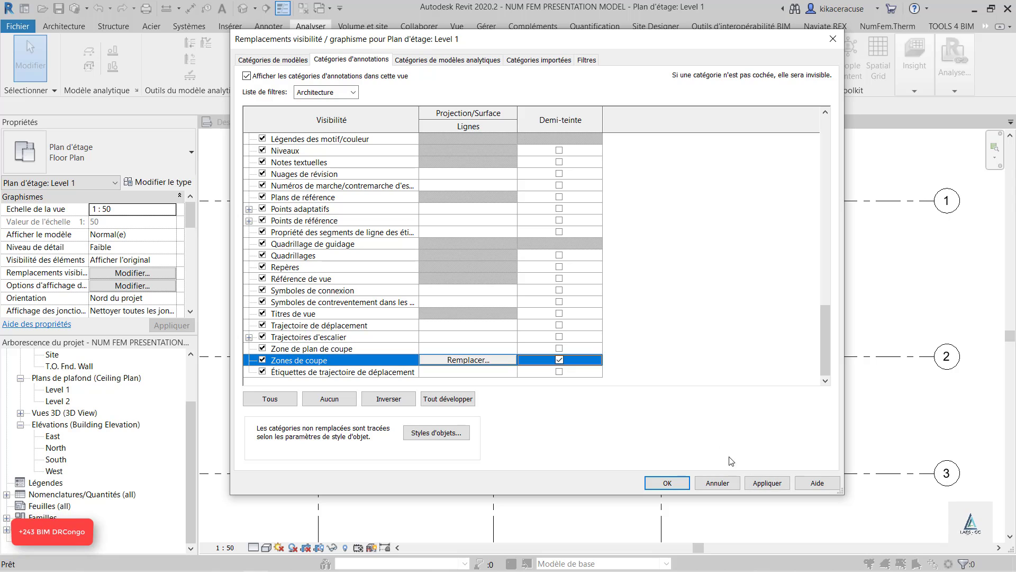
{"action": "left_click", "coordinate": [767, 483]}
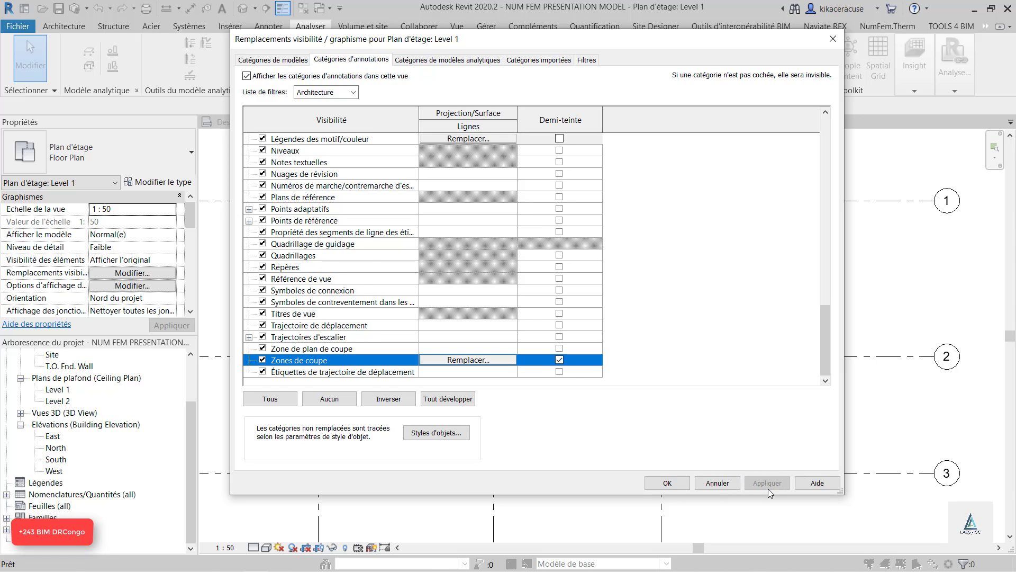
{"action": "left_click", "coordinate": [664, 483]}
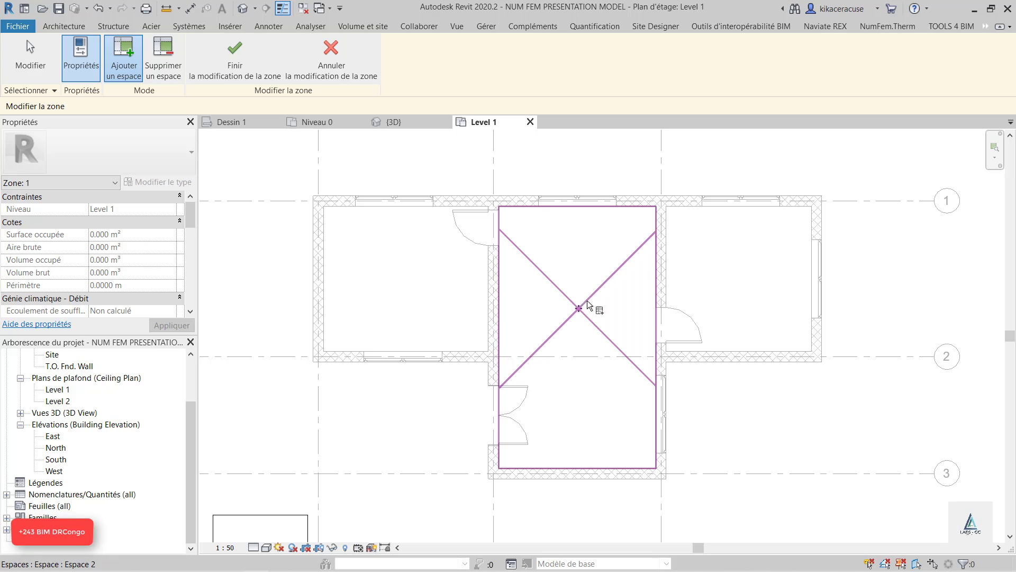
Add the spaces of the central room and the two side rooms on Level 1 to the new HVAC zone
{"action": "left_click", "coordinate": [564, 304]}
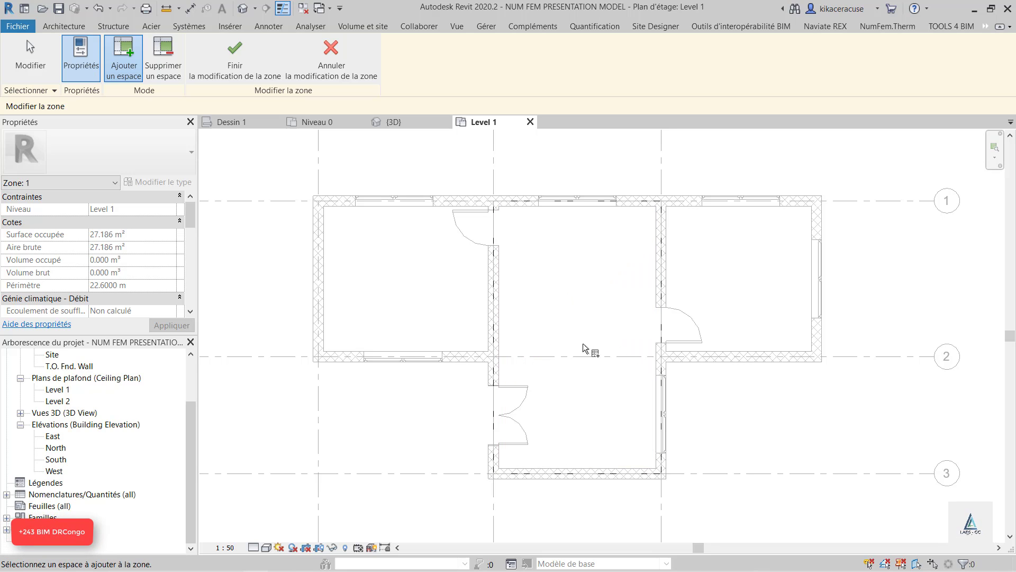
{"action": "left_click", "coordinate": [418, 292]}
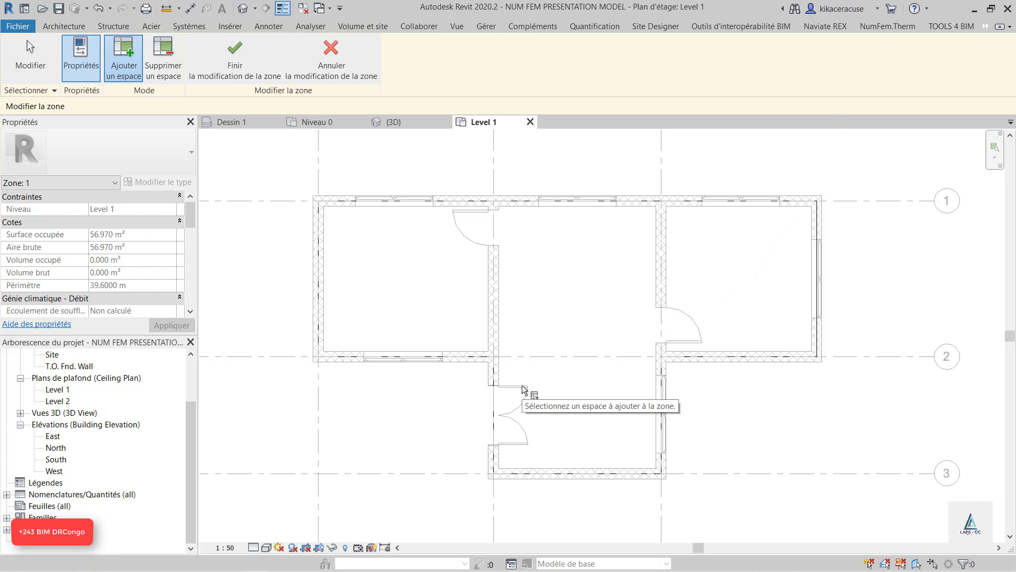
{"action": "key", "text": "v"}
{"action": "key", "text": "g"}
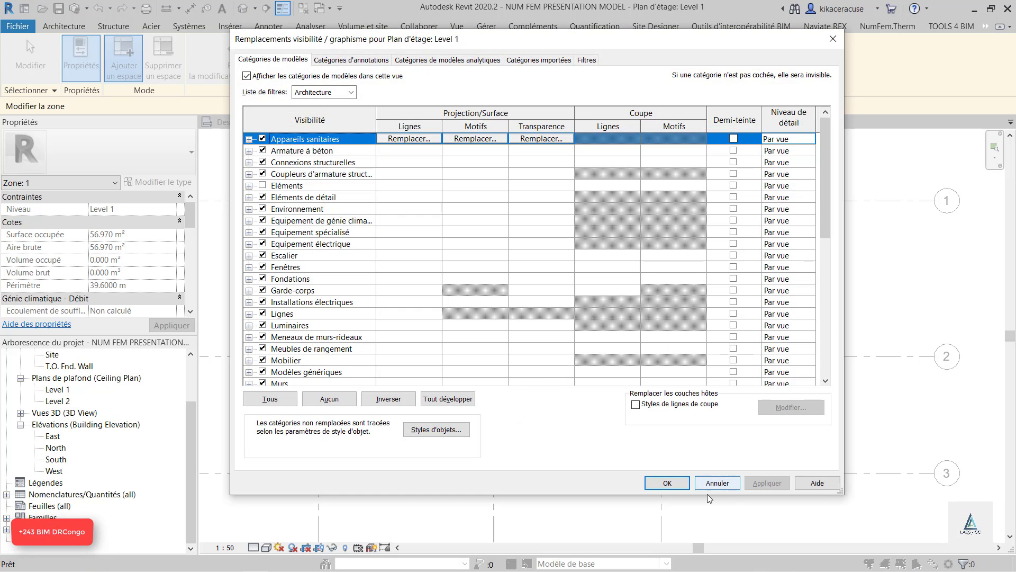
{"action": "left_click", "coordinate": [665, 481]}
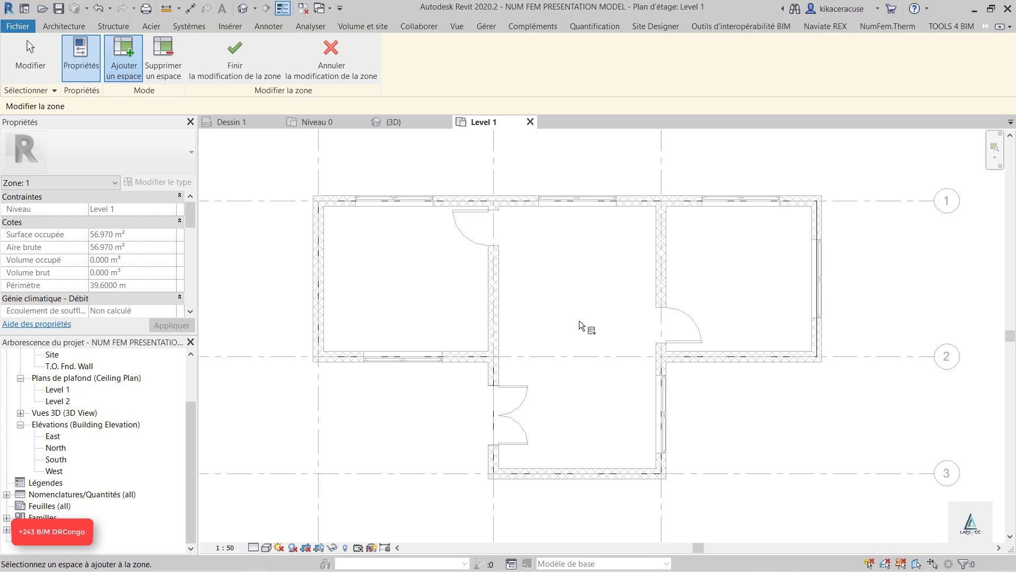
Finish editing the HVAC zone and select the zone in the Level 1 plan
{"action": "left_click", "coordinate": [234, 56]}
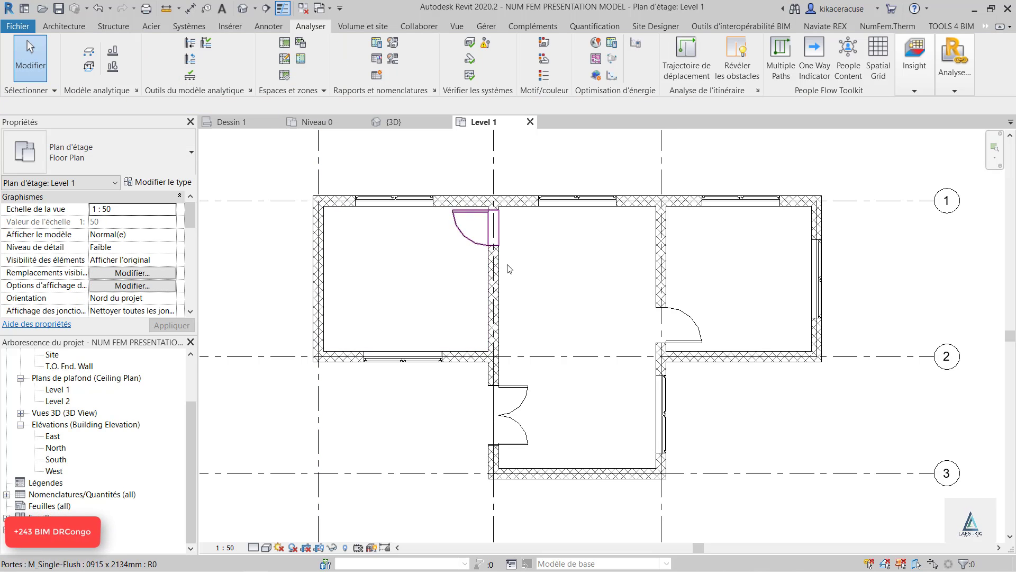
{"action": "left_click", "coordinate": [574, 325]}
{"action": "left_click", "coordinate": [425, 277]}
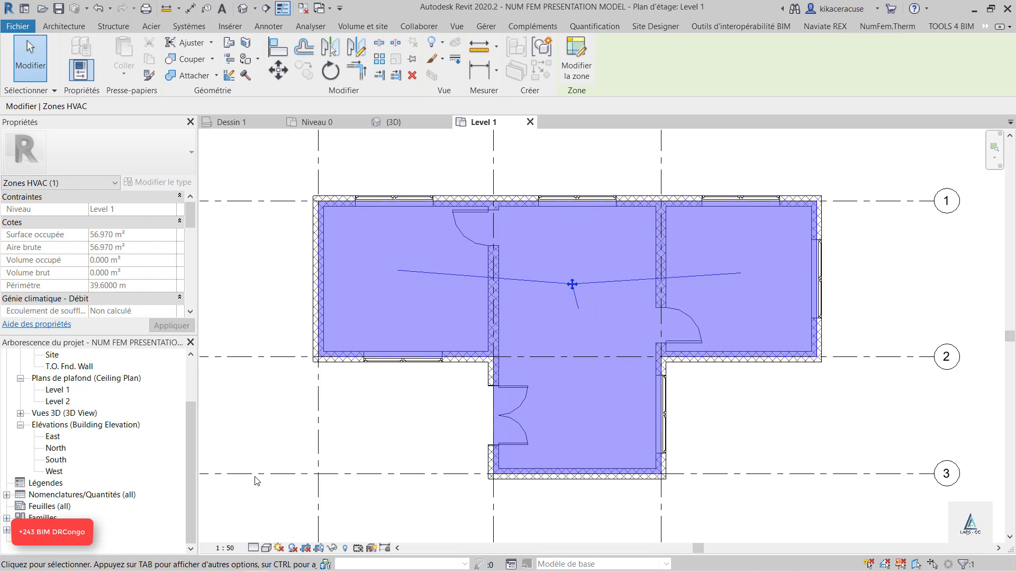
Set the Level 1 view's detail level to Elevé and change its visual style
{"action": "left_click", "coordinate": [253, 548]}
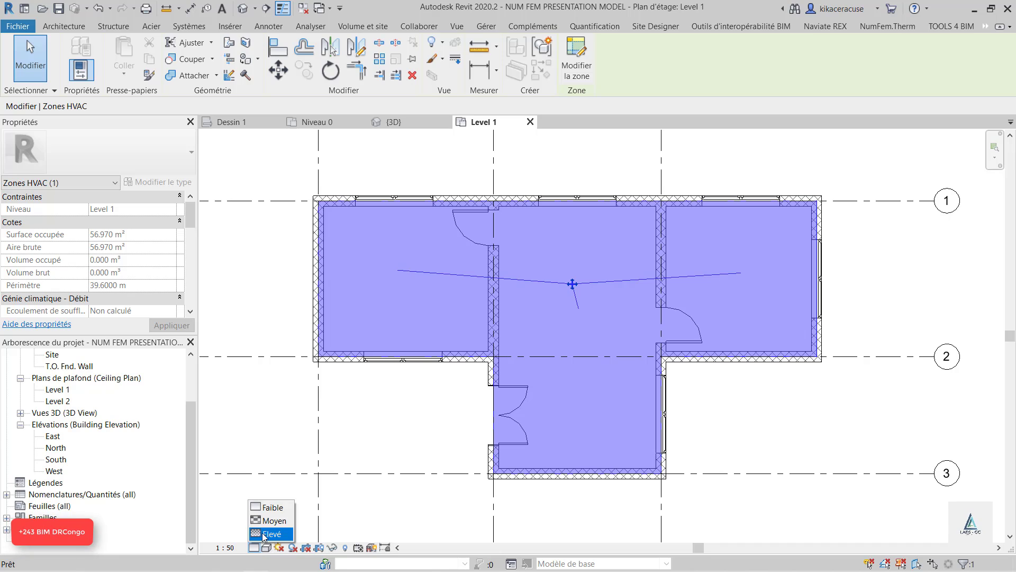
{"action": "left_click", "coordinate": [264, 535]}
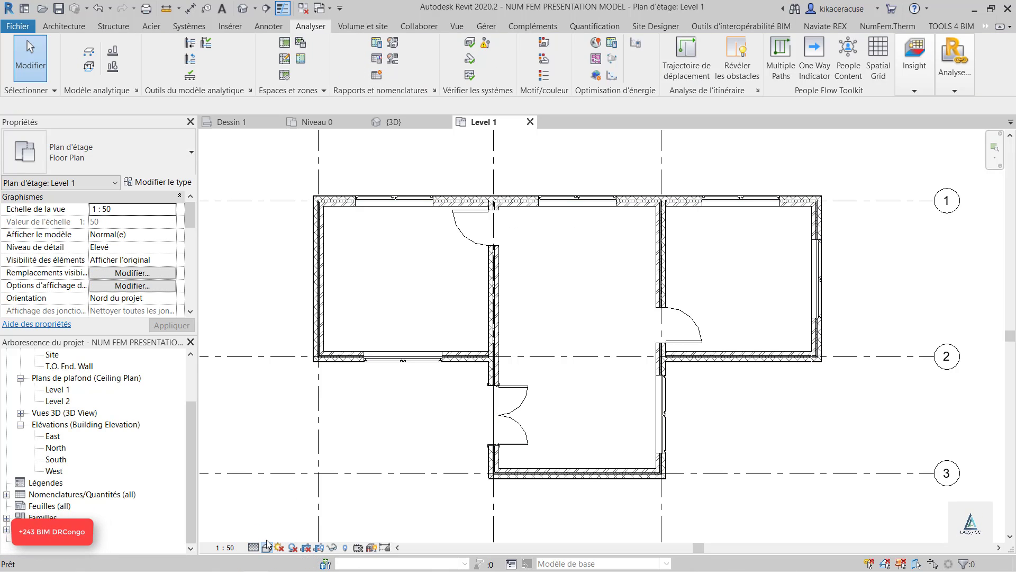
{"action": "left_click", "coordinate": [267, 547]}
{"action": "left_click", "coordinate": [296, 468]}
Inspect the HVAC zone and the central room's space by selecting each, ending with the central space selected
{"action": "left_click", "coordinate": [572, 284]}
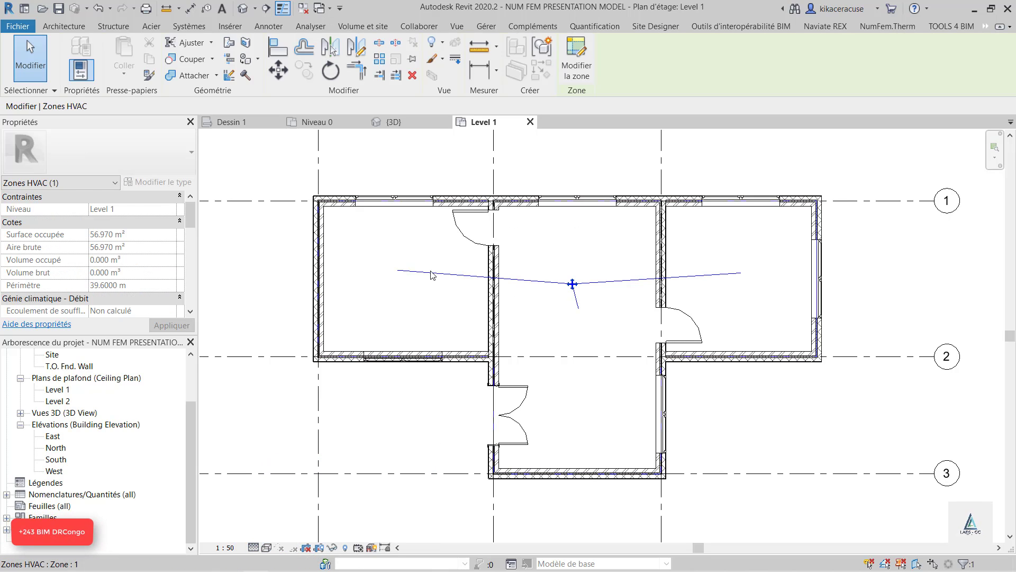
{"action": "left_click", "coordinate": [577, 312]}
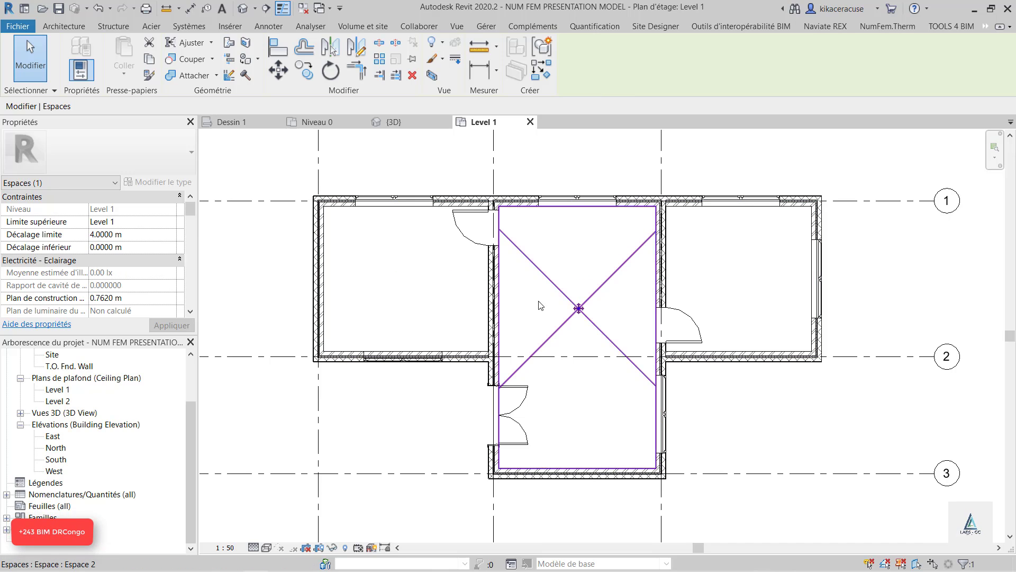
{"action": "key", "text": "Escape"}
{"action": "left_click", "coordinate": [473, 278]}
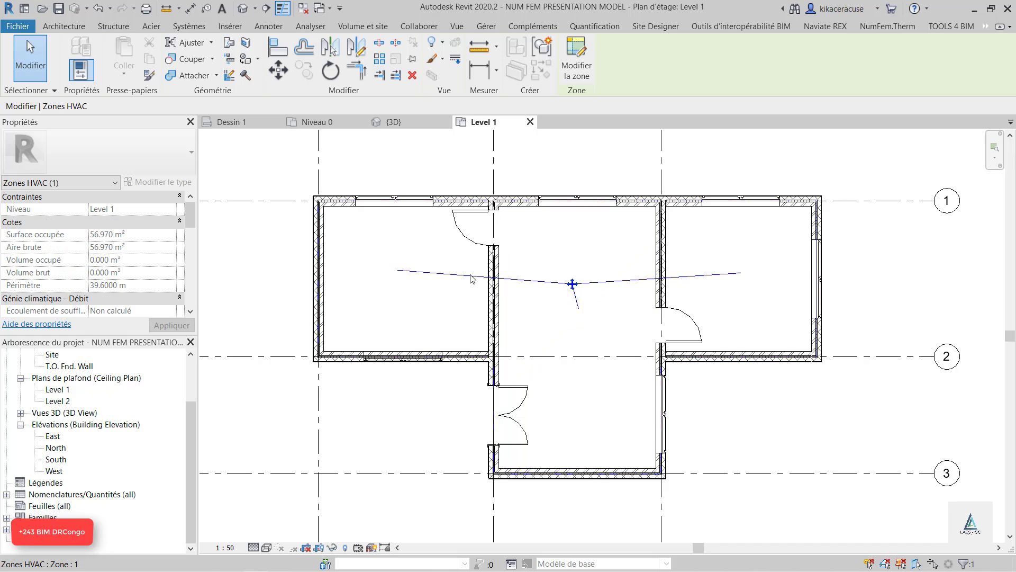
{"action": "left_click", "coordinate": [562, 290]}
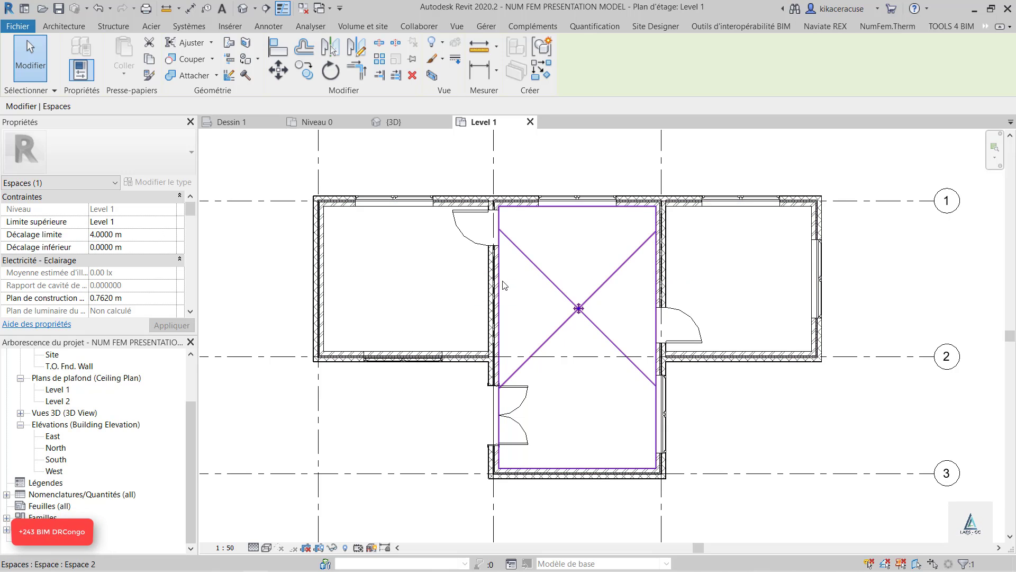
Review the central space's properties through the energy analysis group, including the available Type de condition options
{"action": "scroll", "coordinate": [99, 230], "scroll_direction": "down", "scroll_amount": 3}
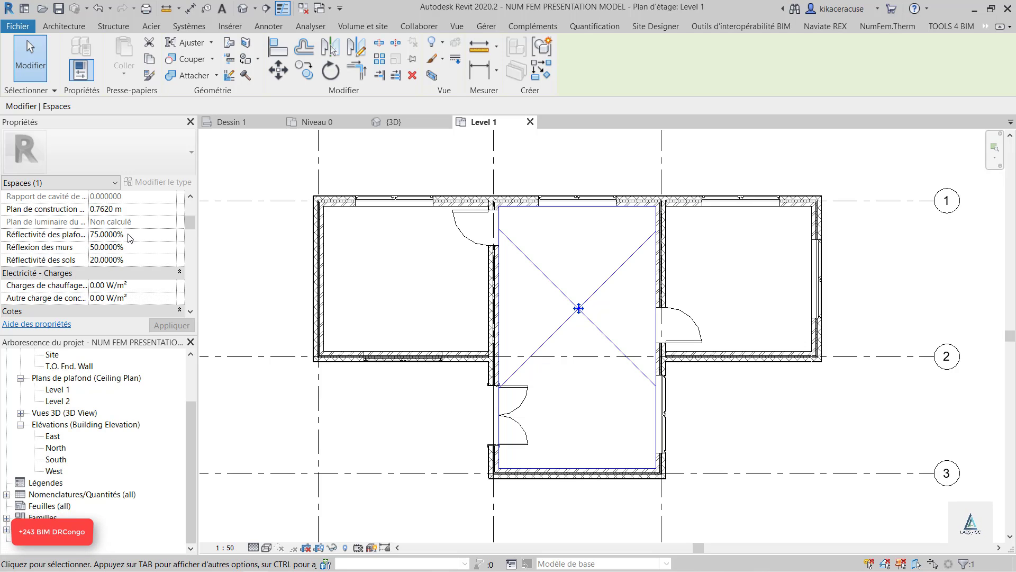
{"action": "scroll", "coordinate": [129, 240], "scroll_direction": "down", "scroll_amount": 3}
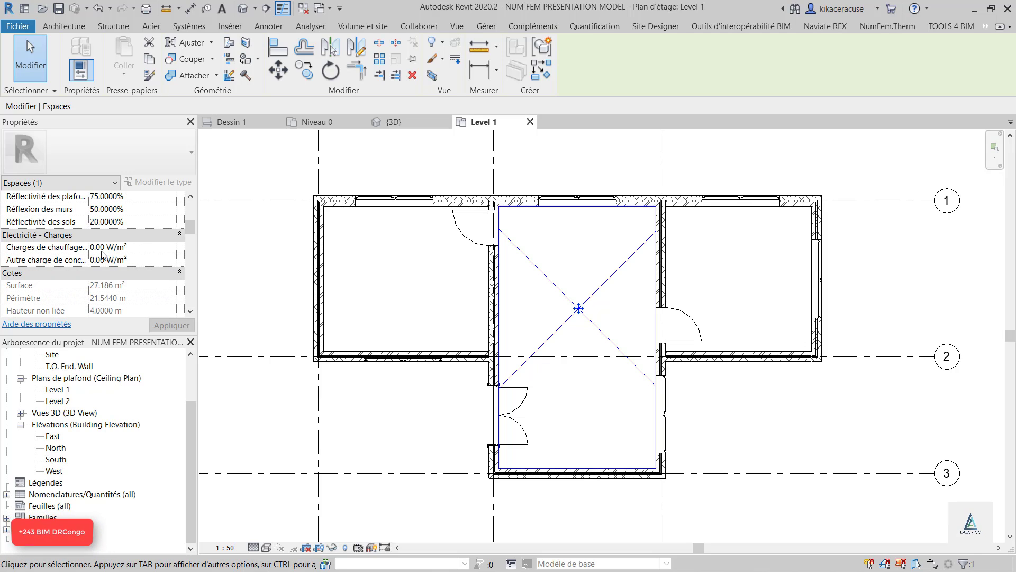
{"action": "scroll", "coordinate": [116, 251], "scroll_direction": "down", "scroll_amount": 5}
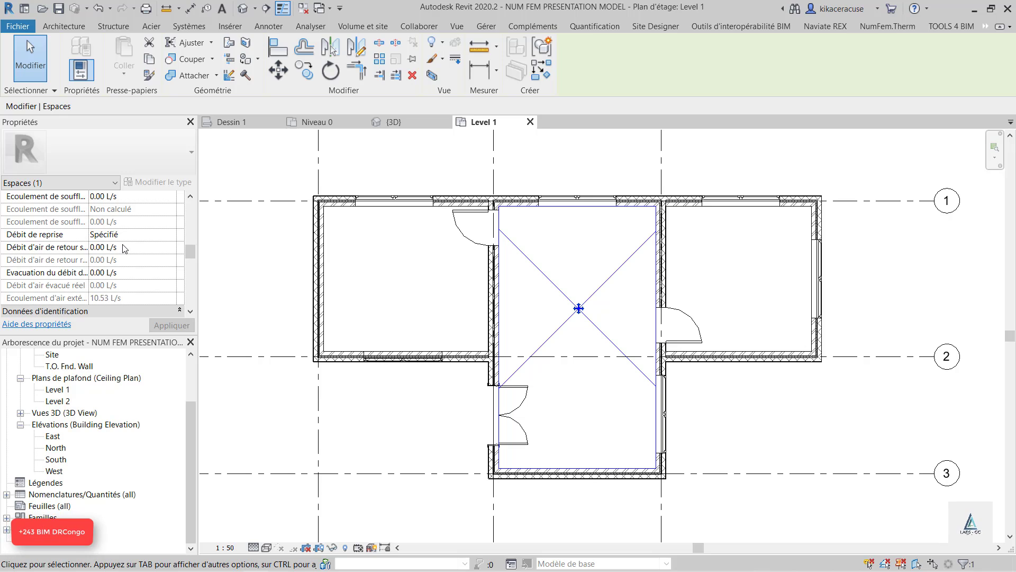
{"action": "scroll", "coordinate": [90, 276], "scroll_direction": "down", "scroll_amount": 5}
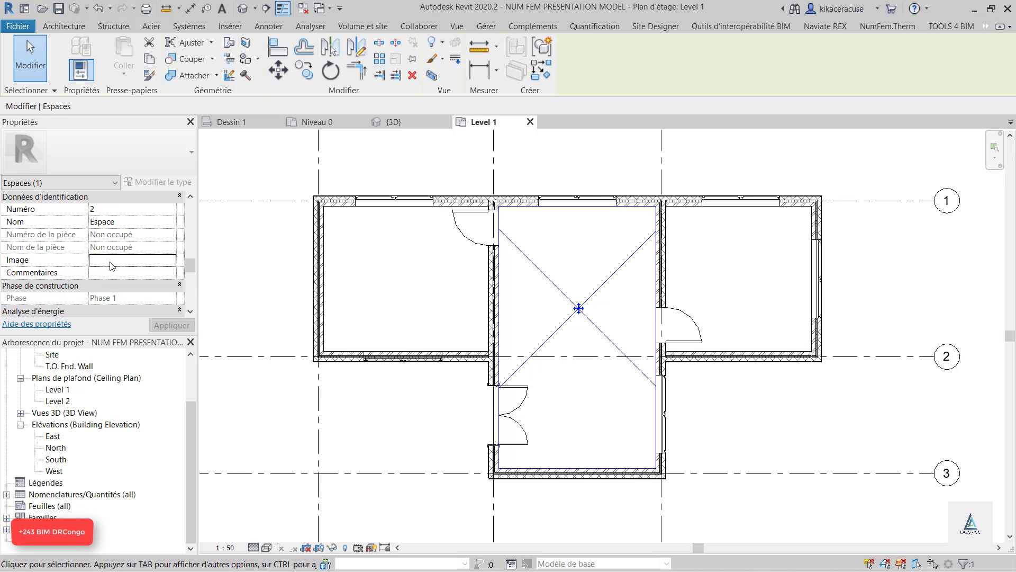
{"action": "scroll", "coordinate": [111, 265], "scroll_direction": "down", "scroll_amount": 7}
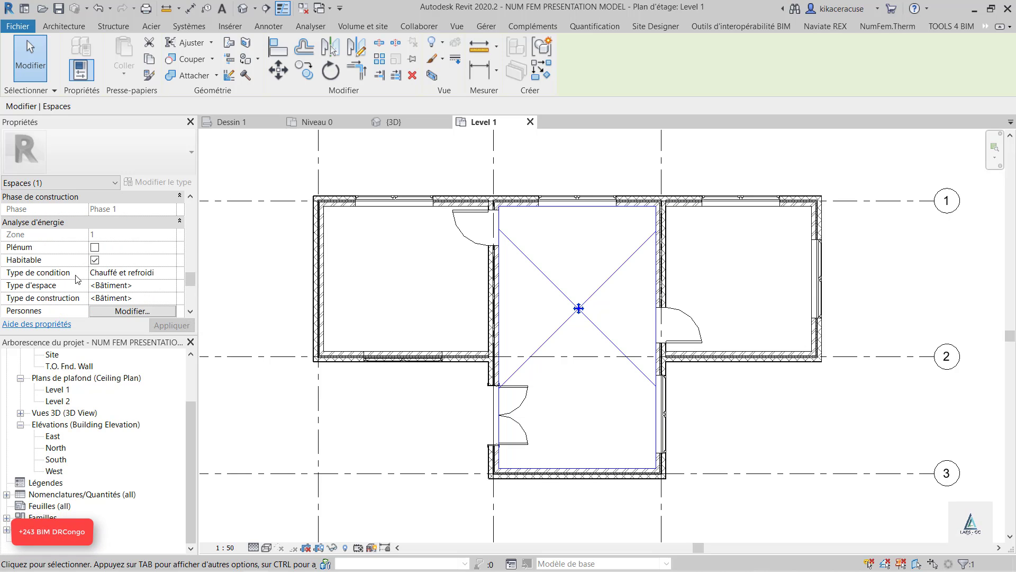
{"action": "left_click", "coordinate": [172, 275]}
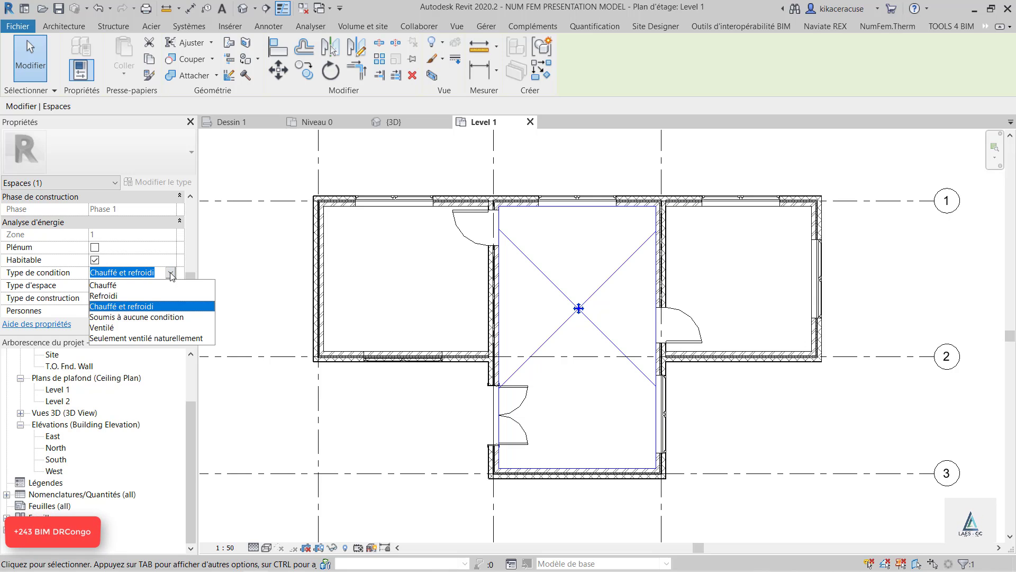
{"action": "left_click", "coordinate": [154, 188]}
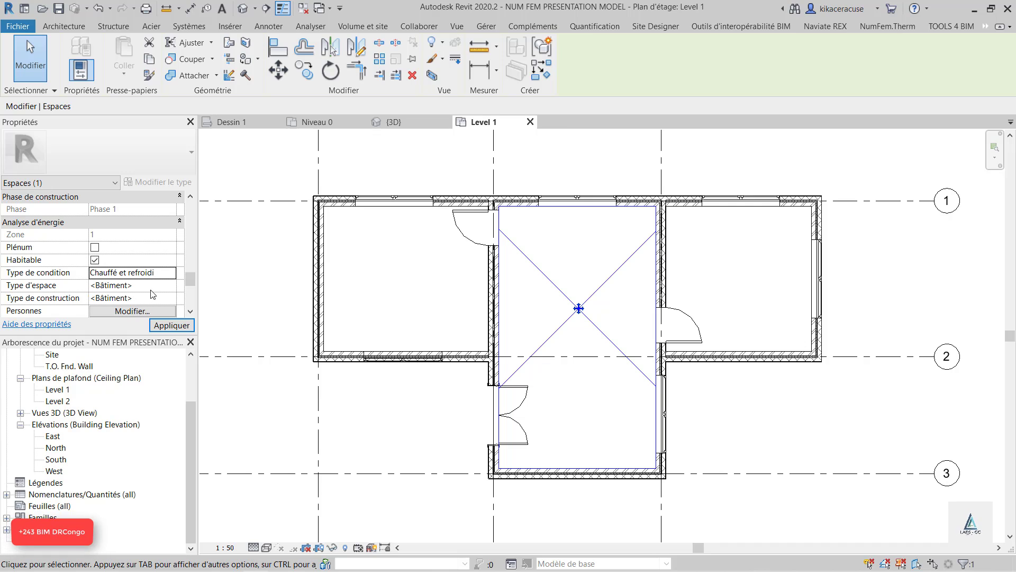
Examine the central space's Personnes settings, trying the Spécifié option for the occupation values without saving
{"action": "scroll", "coordinate": [157, 293], "scroll_direction": "down", "scroll_amount": 3}
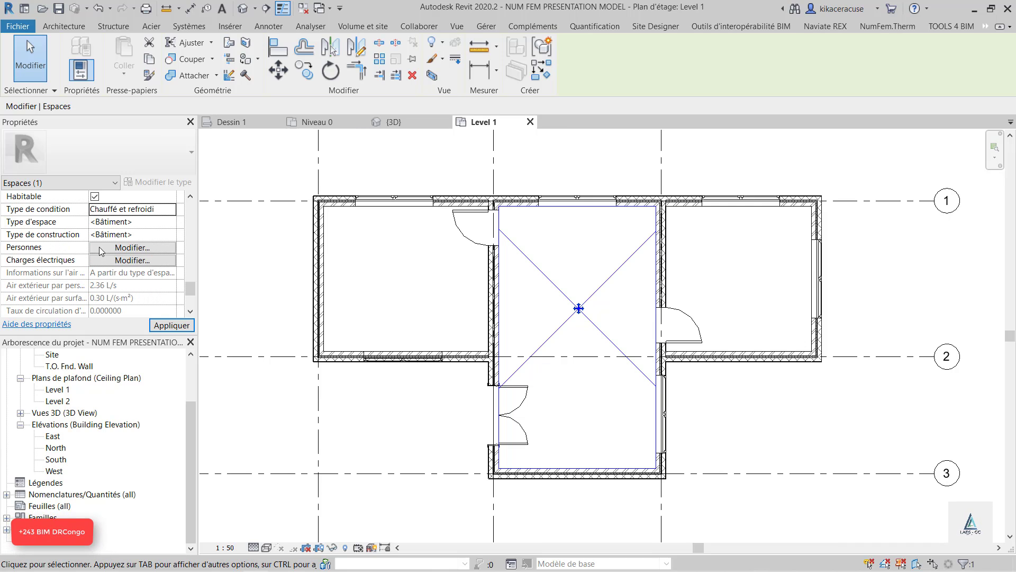
{"action": "left_click", "coordinate": [115, 248]}
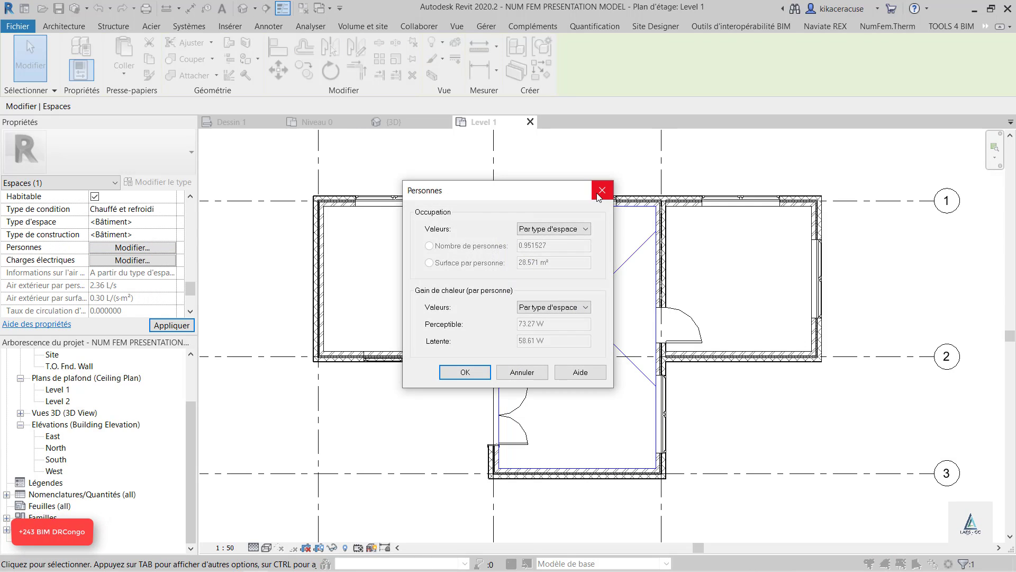
{"action": "left_click", "coordinate": [545, 233]}
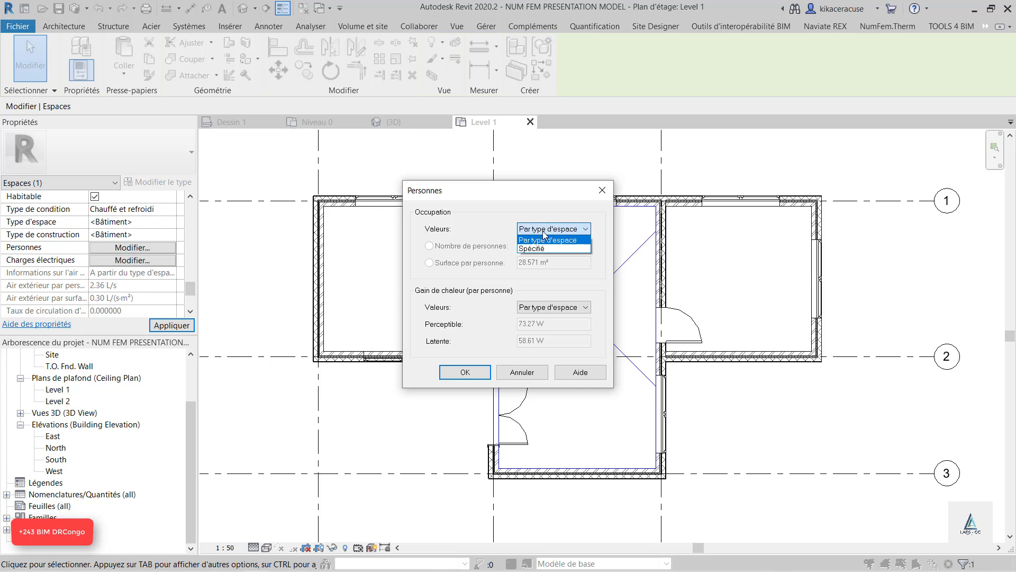
{"action": "left_click", "coordinate": [538, 248]}
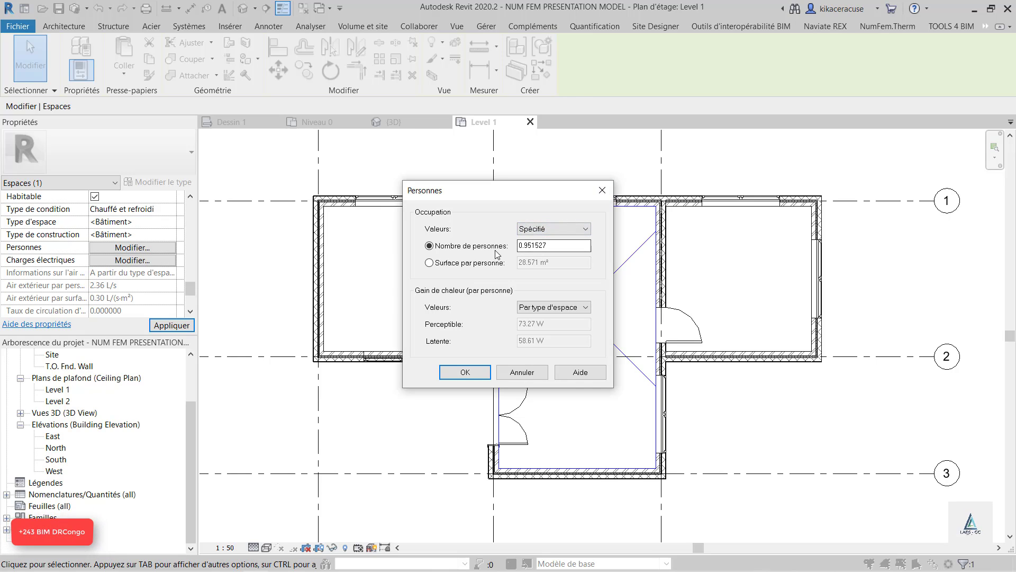
{"action": "left_click", "coordinate": [603, 191]}
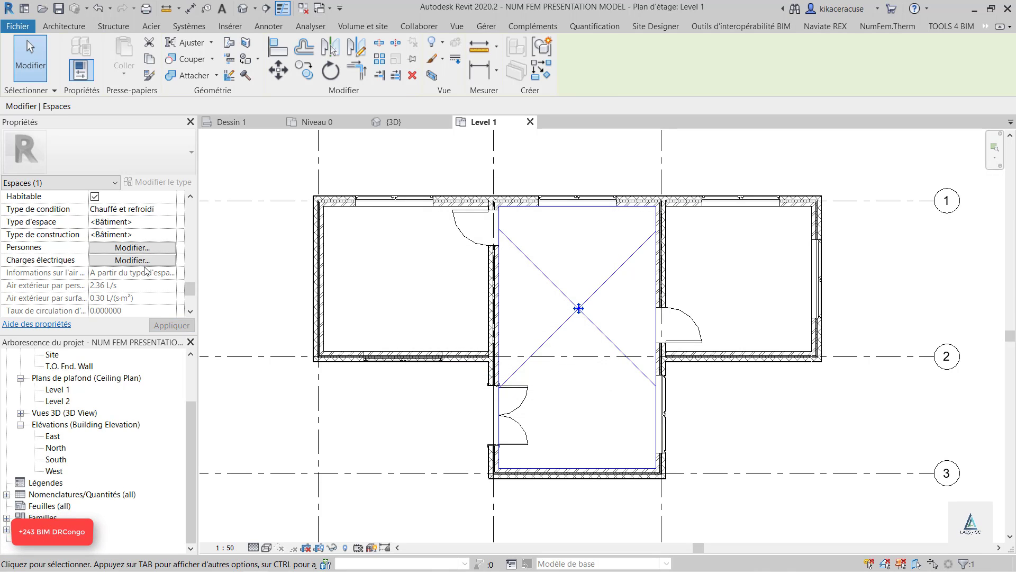
Examine the central space's electrical load settings and its heating and cooling load properties, and deselect the space
{"action": "left_click", "coordinate": [144, 265]}
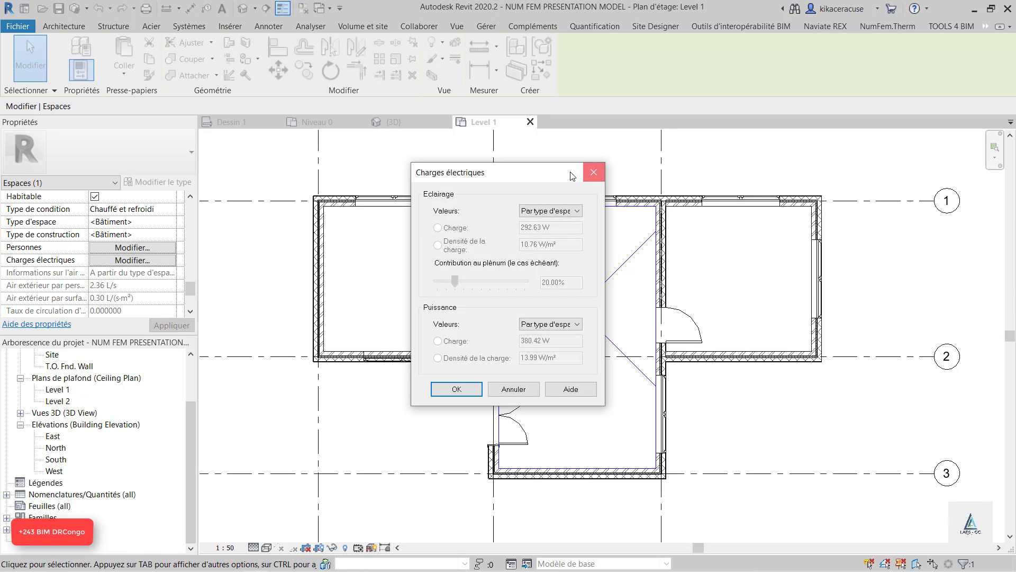
{"action": "left_click", "coordinate": [603, 165]}
{"action": "scroll", "coordinate": [83, 285], "scroll_direction": "down", "scroll_amount": 3}
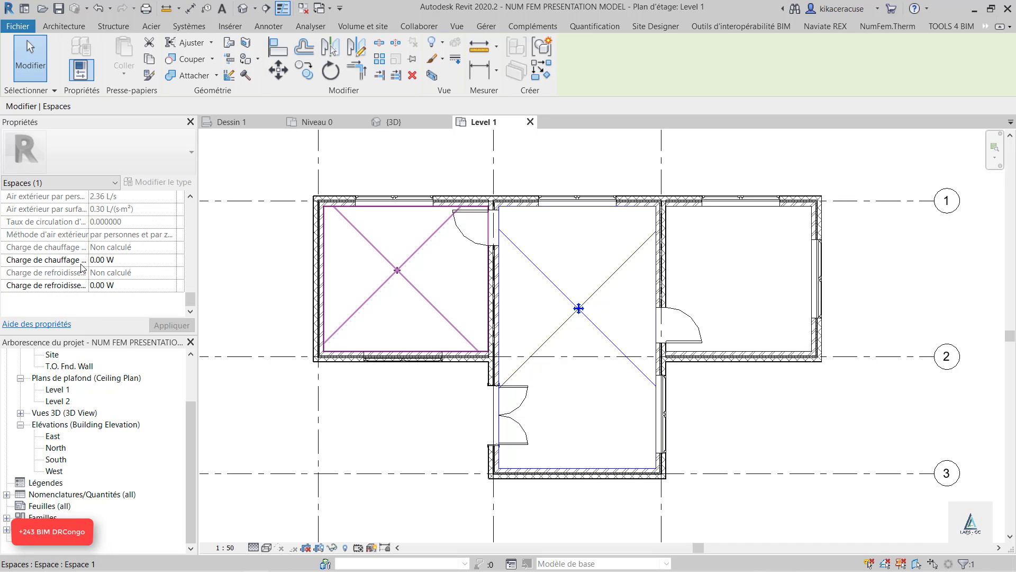
{"action": "scroll", "coordinate": [381, 301], "scroll_direction": "up", "scroll_amount": 3}
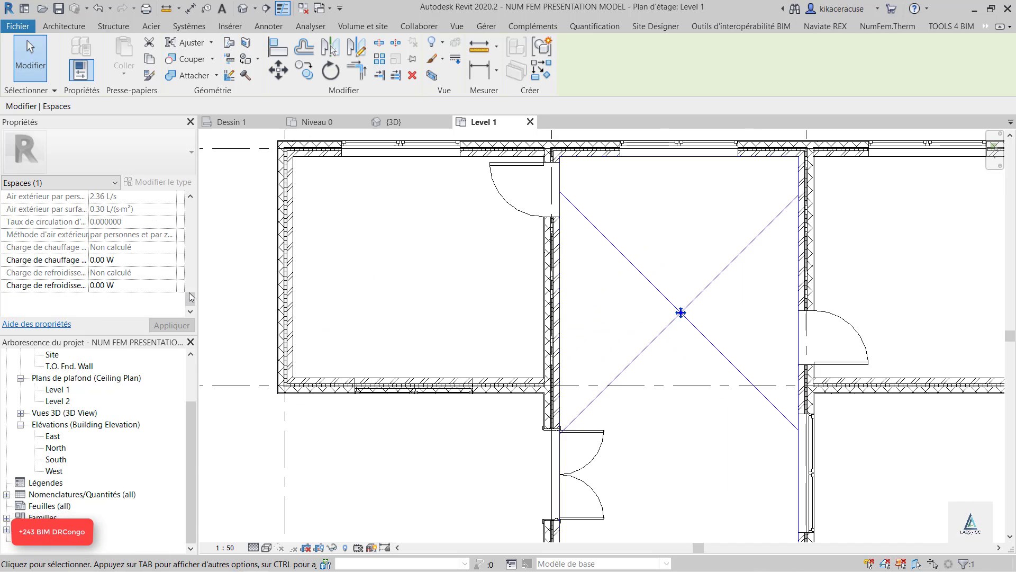
{"action": "left_click", "coordinate": [480, 318]}
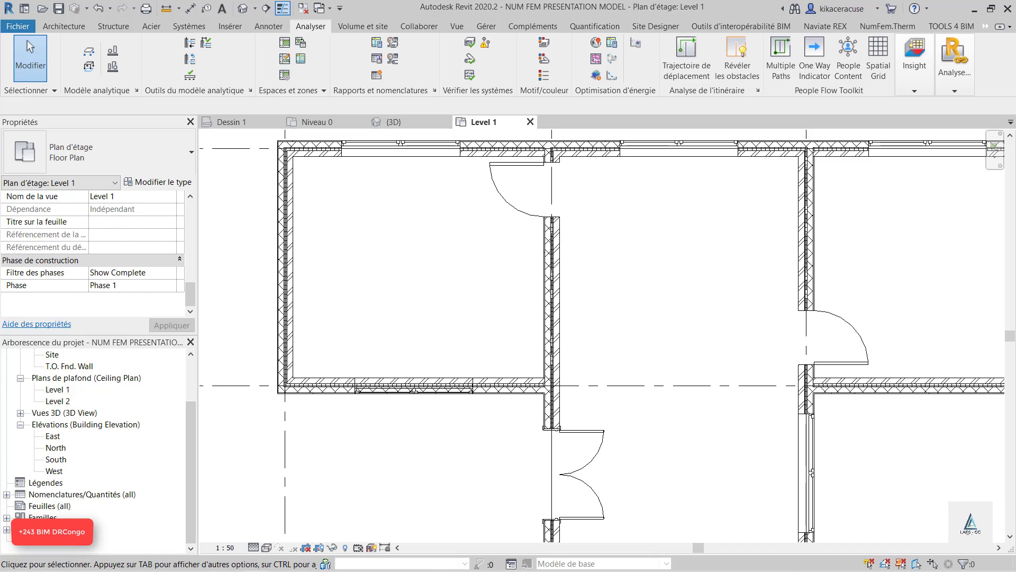
Review the HVAC zone's energy analysis properties and its zone editing mode, leaving without modifying the zone
{"action": "scroll", "coordinate": [538, 331], "scroll_direction": "down", "scroll_amount": 2}
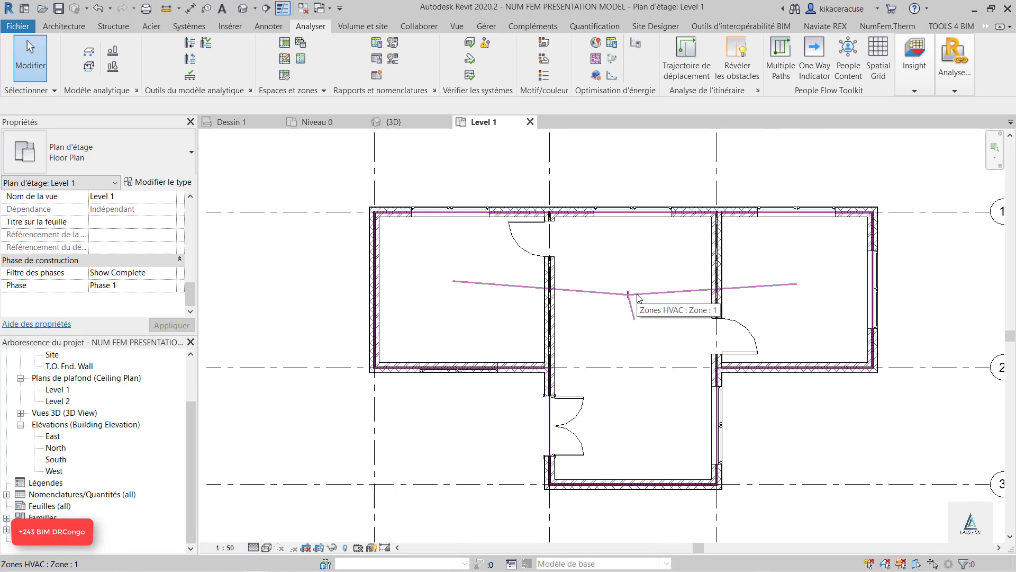
{"action": "left_click", "coordinate": [639, 298]}
{"action": "scroll", "coordinate": [639, 297], "scroll_direction": "down", "scroll_amount": 3}
{"action": "scroll", "coordinate": [911, 430], "scroll_direction": "up", "scroll_amount": 3}
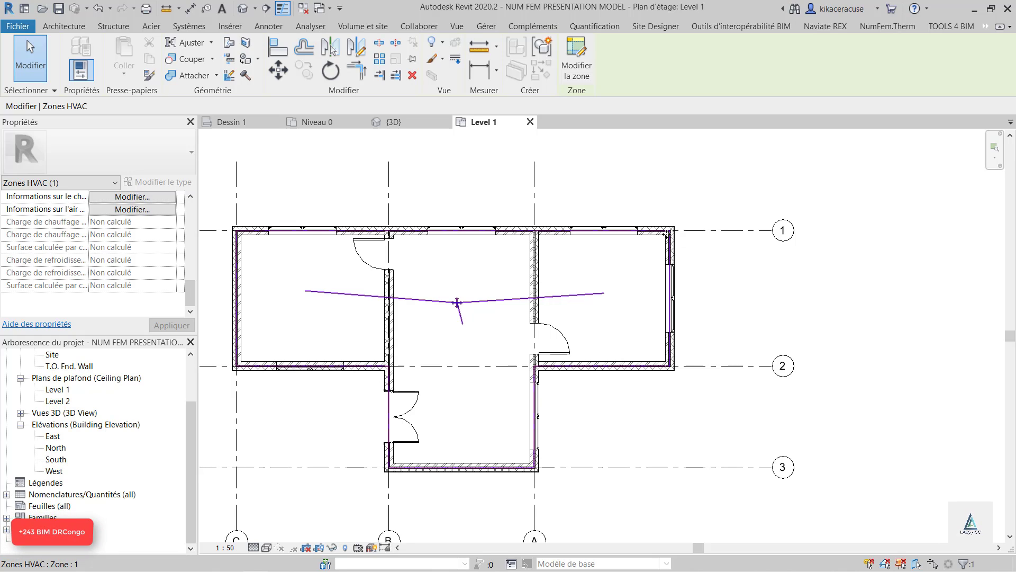
{"action": "left_click", "coordinate": [576, 50]}
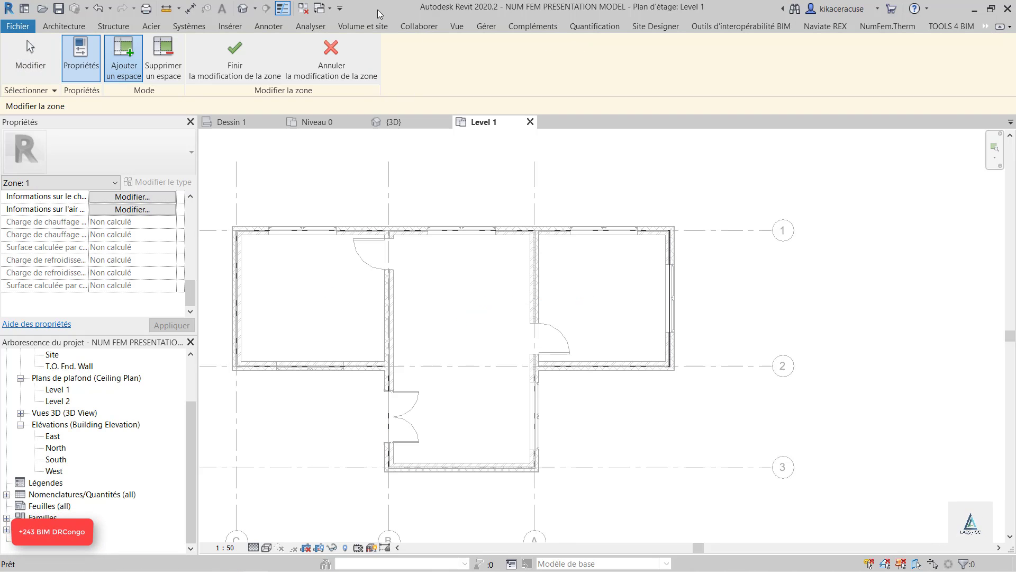
{"action": "left_click", "coordinate": [331, 56]}
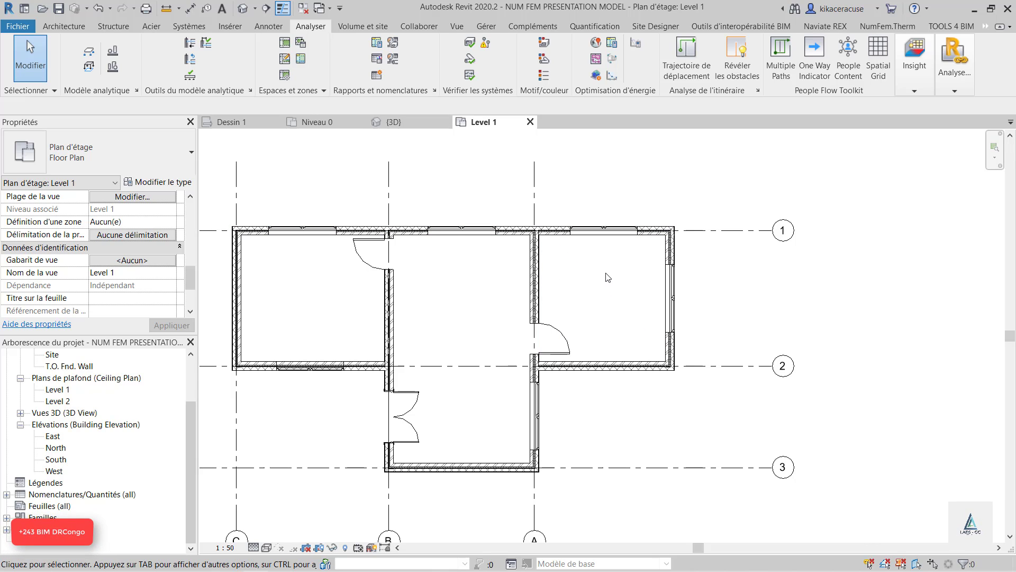
Draw a rectangular callout (Repère) enclosing the whole building on the Level 1 plan
{"action": "scroll", "coordinate": [700, 273], "scroll_direction": "down", "scroll_amount": 3}
{"action": "scroll", "coordinate": [687, 283], "scroll_direction": "up", "scroll_amount": 2}
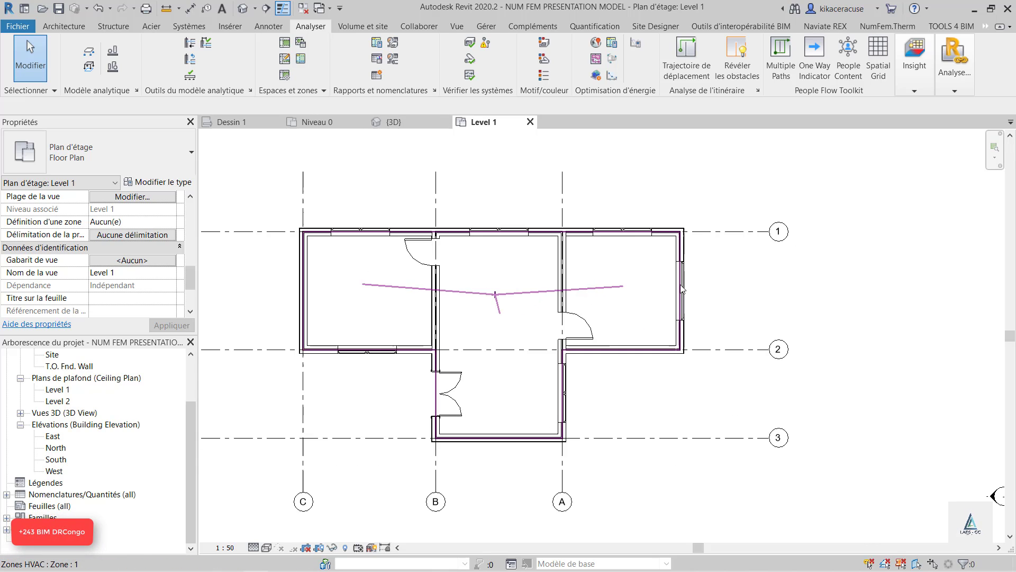
{"action": "left_click", "coordinate": [63, 26]}
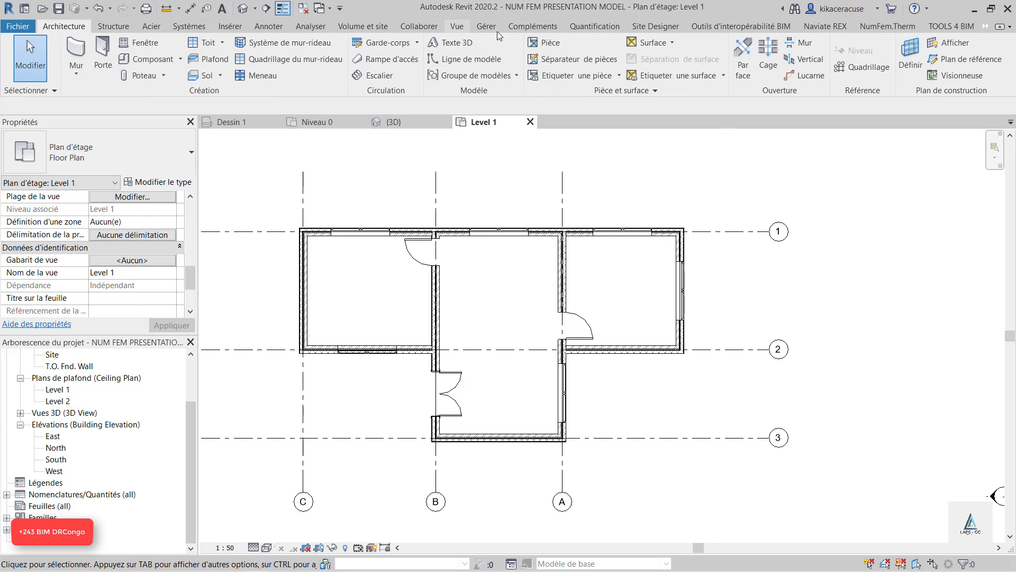
{"action": "left_click", "coordinate": [465, 28]}
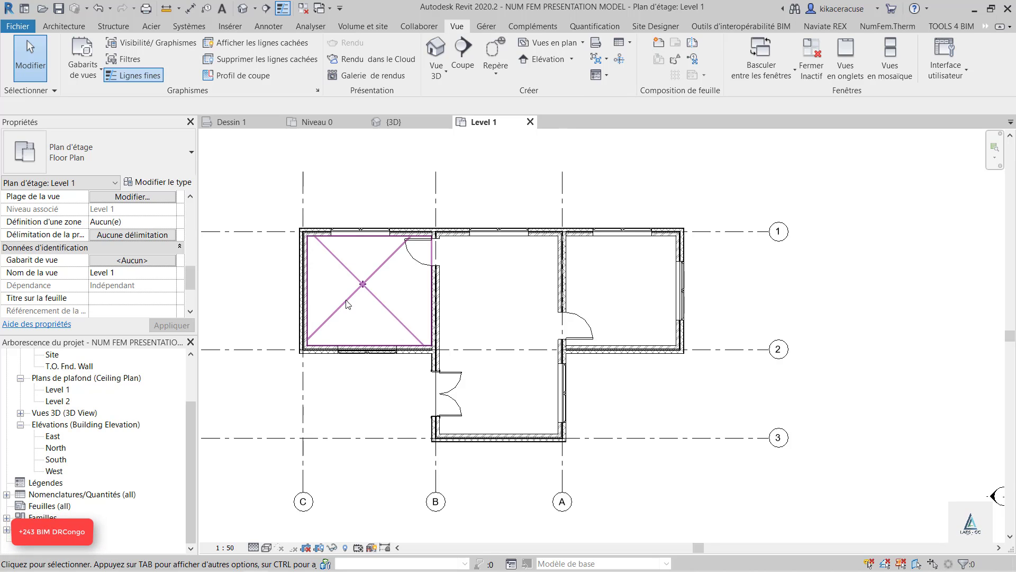
{"action": "scroll", "coordinate": [125, 379], "scroll_direction": "up", "scroll_amount": 2}
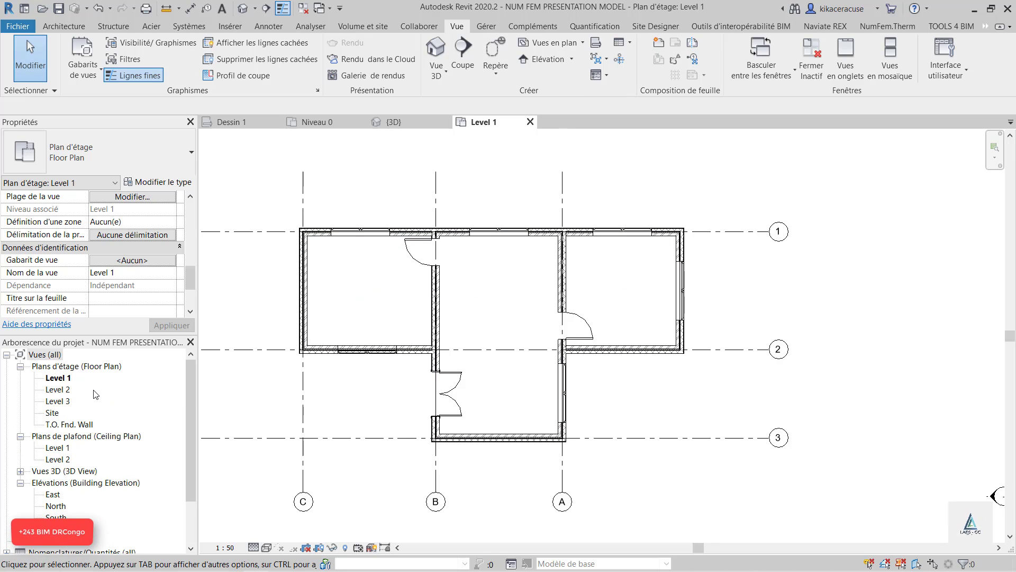
{"action": "left_click", "coordinate": [495, 53]}
{"action": "left_click_drag", "start_coordinate": [262, 196], "coordinate": [724, 459]}
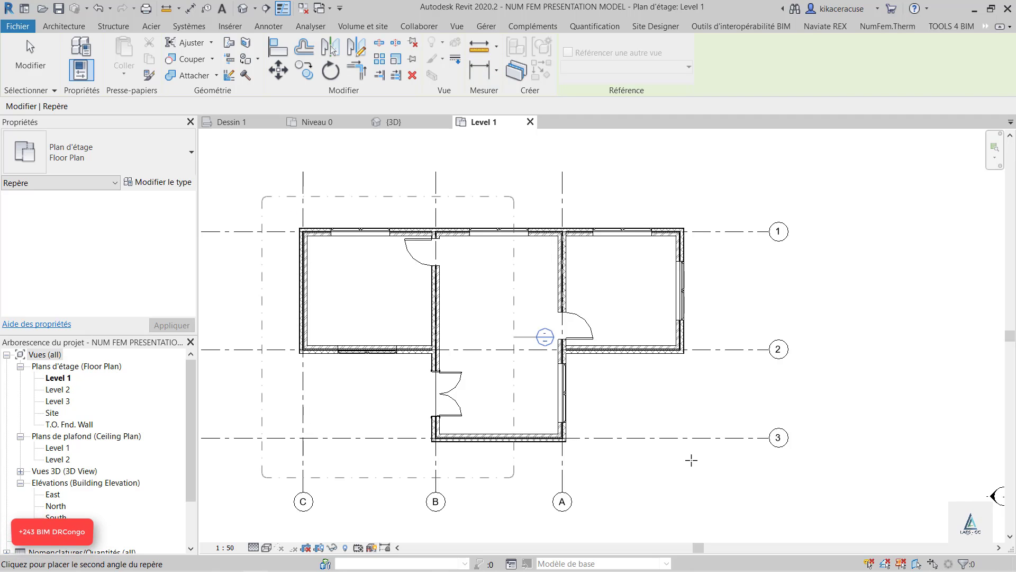
{"action": "key", "text": "Escape"}
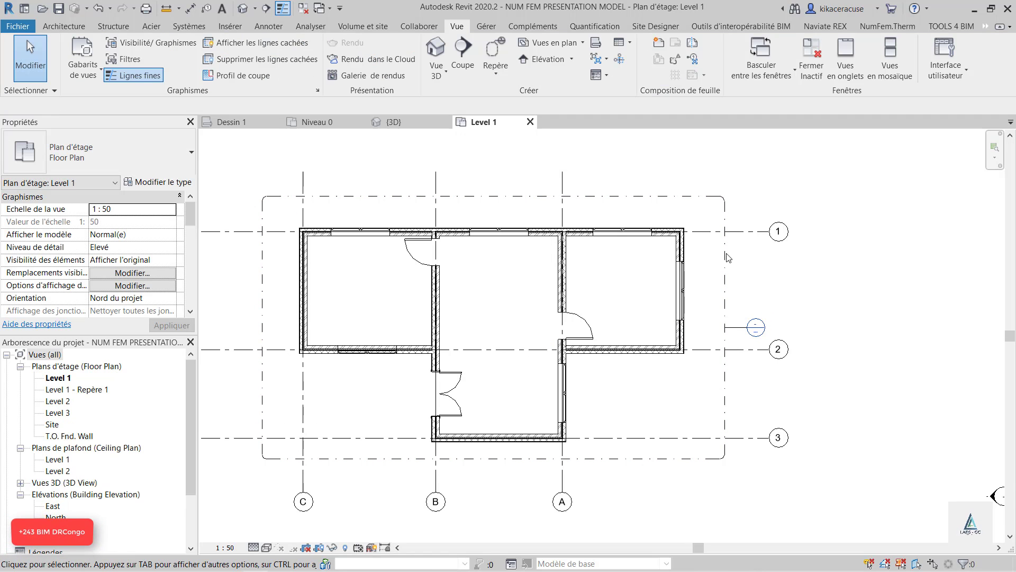
Launch NumFem.Therm with the plan callout selected, and look over its file commands and recent documents
{"action": "right_click", "coordinate": [545, 203]}
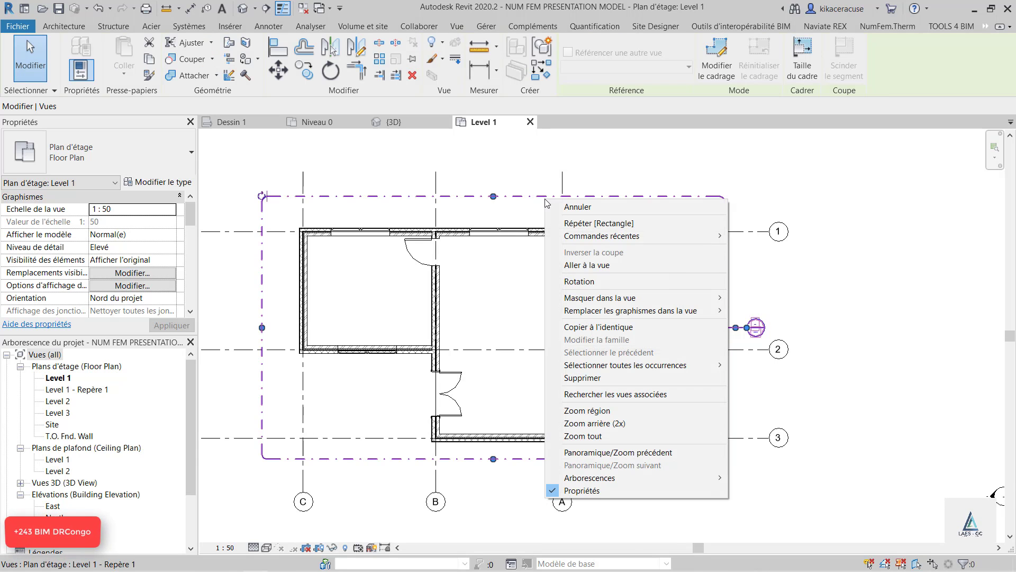
{"action": "left_click", "coordinate": [474, 188]}
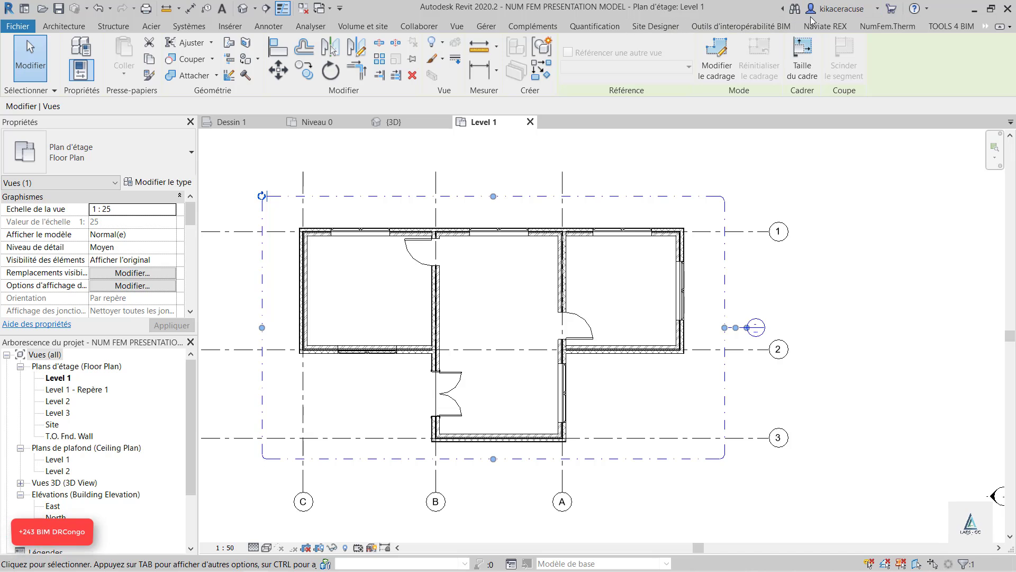
{"action": "left_click", "coordinate": [887, 26]}
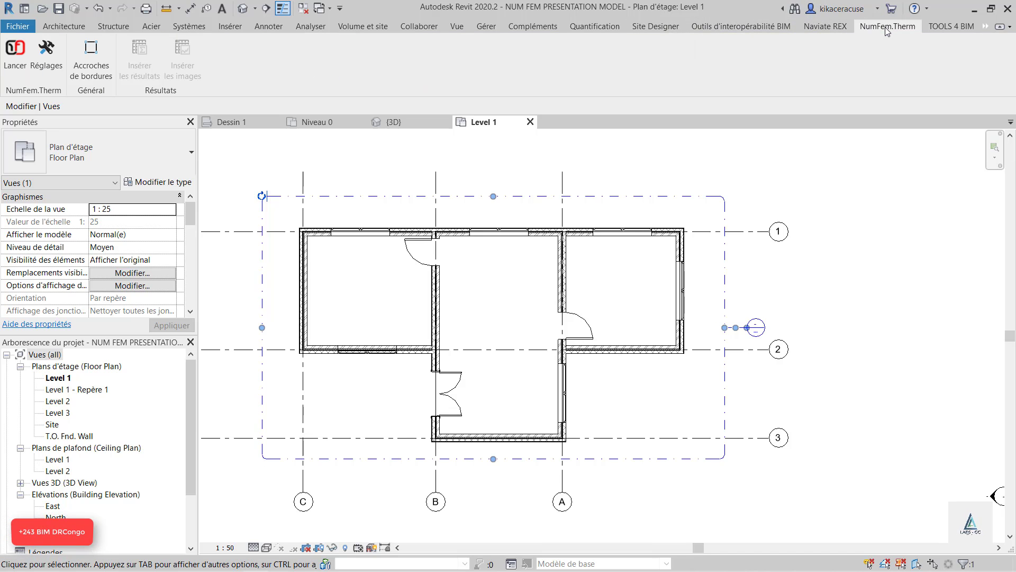
{"action": "left_click", "coordinate": [15, 50]}
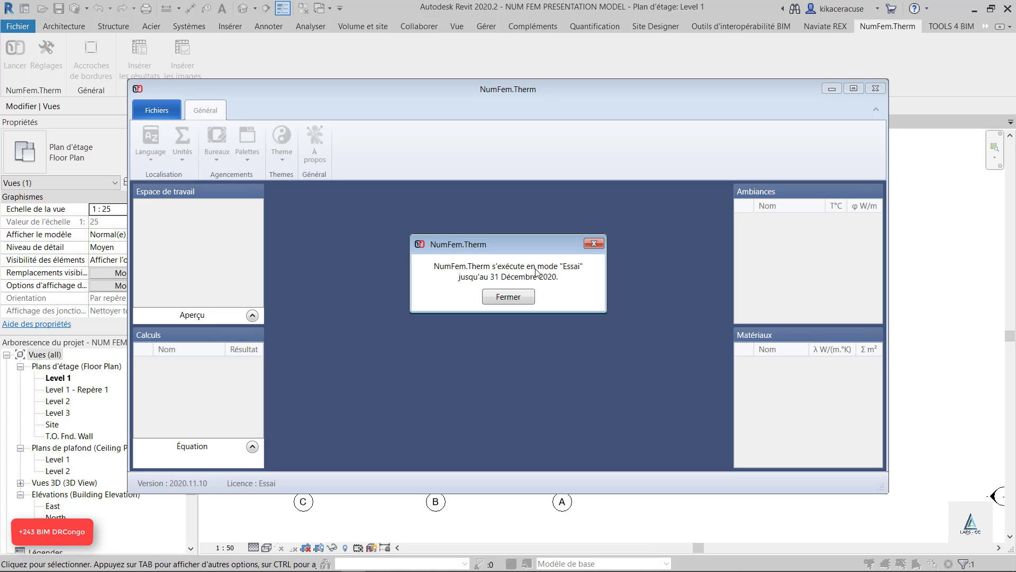
{"action": "left_click", "coordinate": [507, 296]}
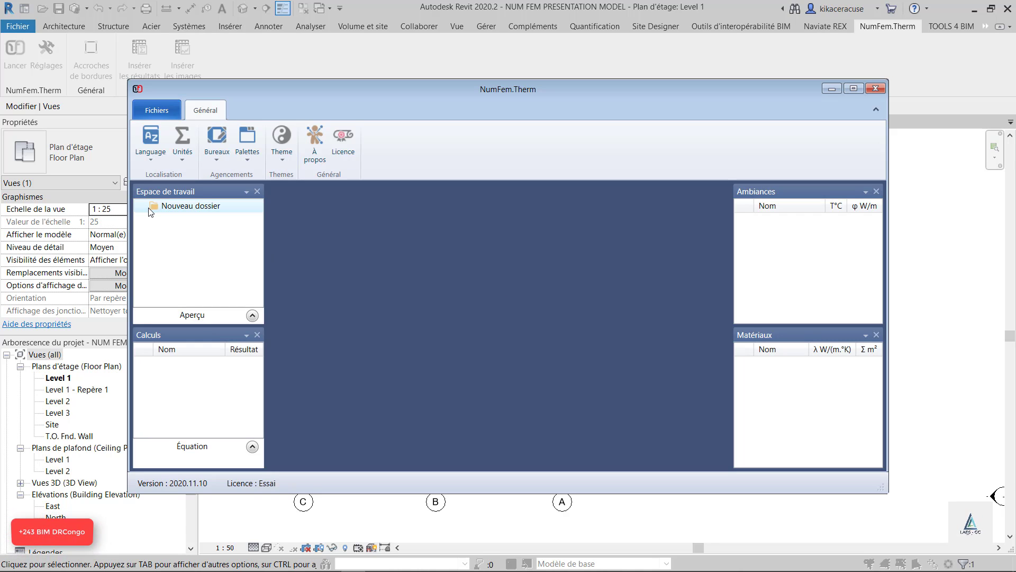
{"action": "left_click", "coordinate": [163, 112]}
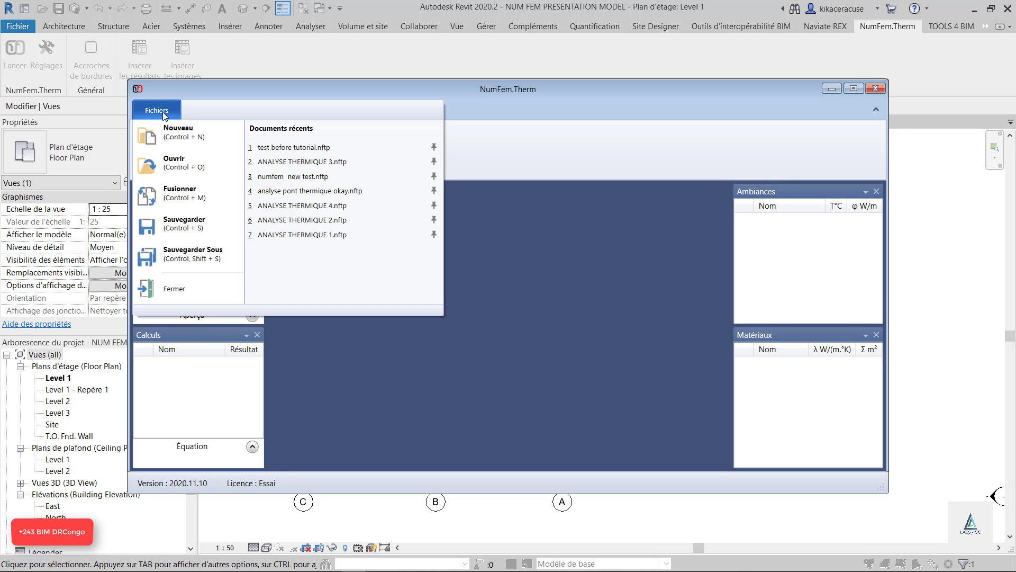
{"action": "left_click", "coordinate": [318, 94]}
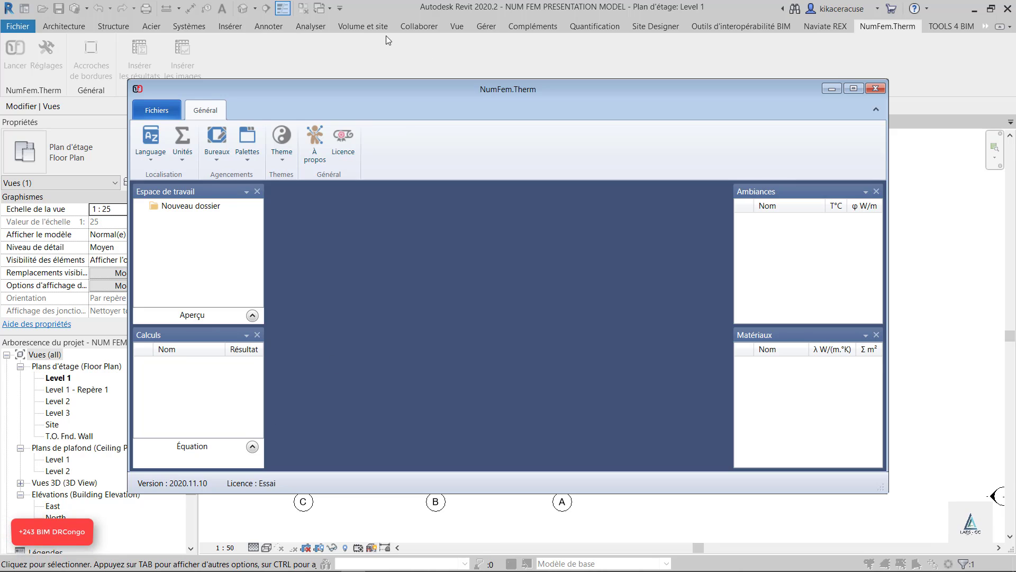
Try several interface themes in NumFem.Therm, including MetroDark, MetroWhiteRed and OfficeSilver, and apply MetroWhiteBlue
{"action": "left_click", "coordinate": [290, 161]}
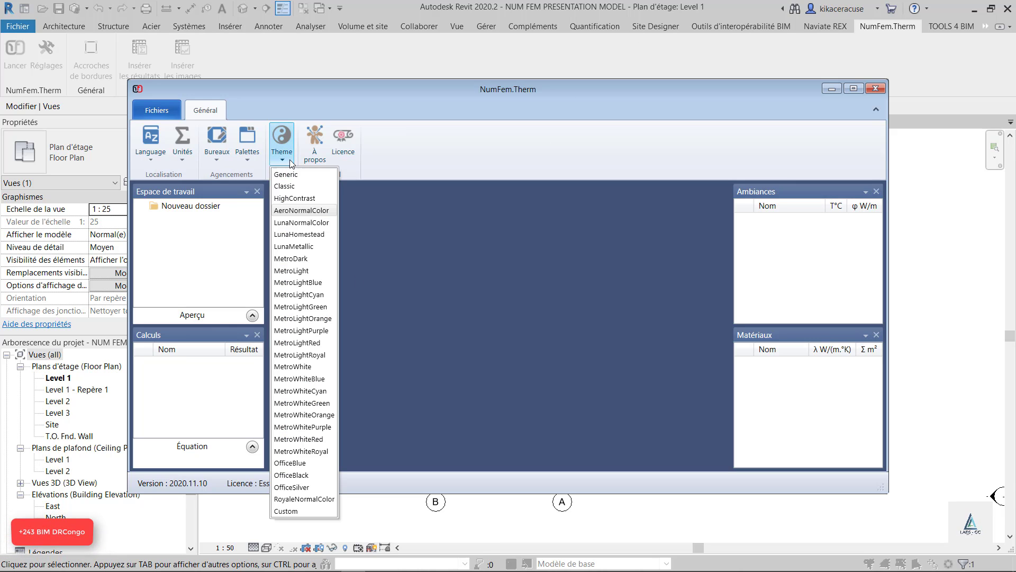
{"action": "left_click", "coordinate": [301, 259]}
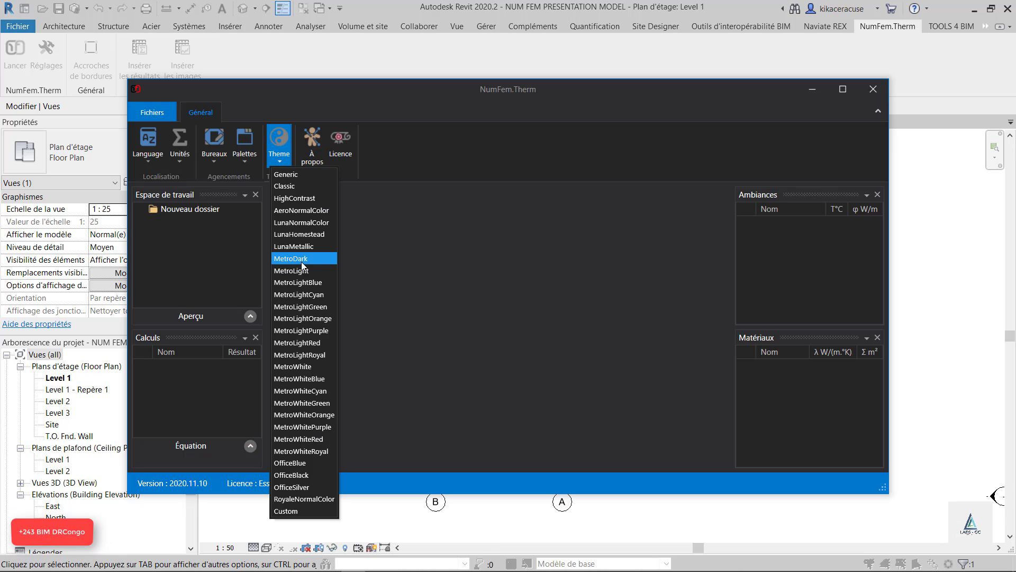
{"action": "left_click", "coordinate": [285, 378]}
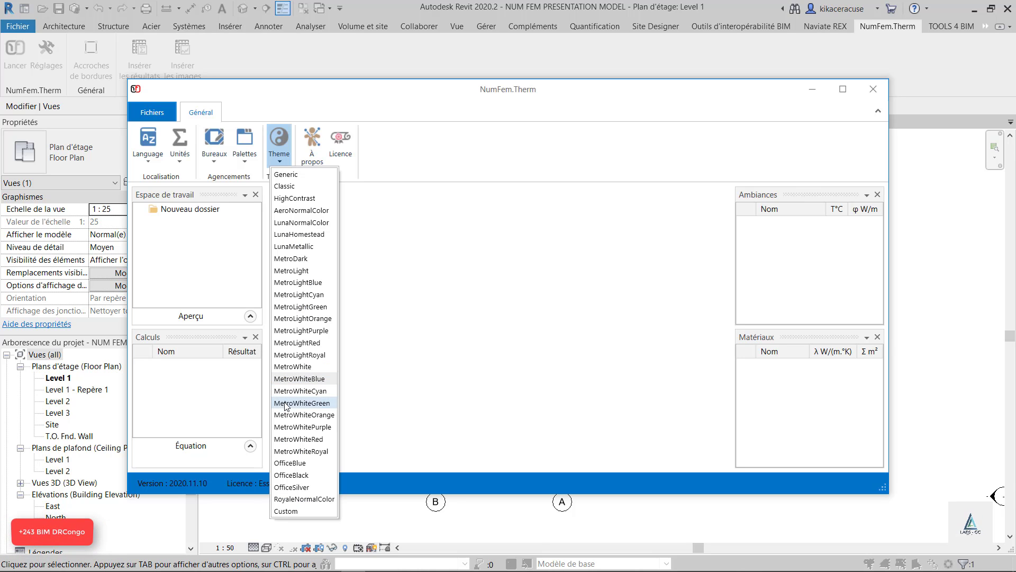
{"action": "left_click", "coordinate": [305, 393]}
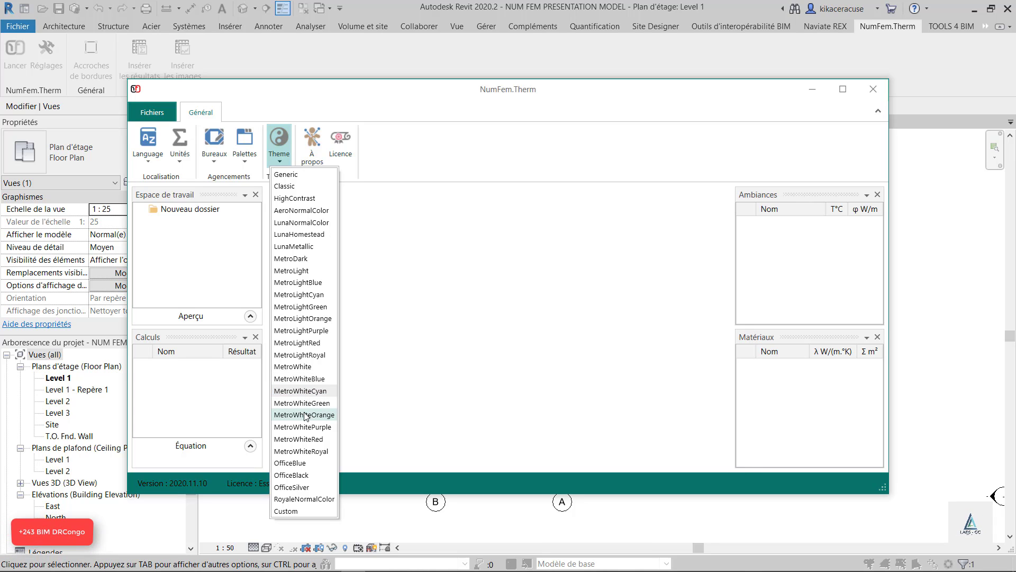
{"action": "left_click", "coordinate": [305, 416]}
{"action": "left_click", "coordinate": [300, 451]}
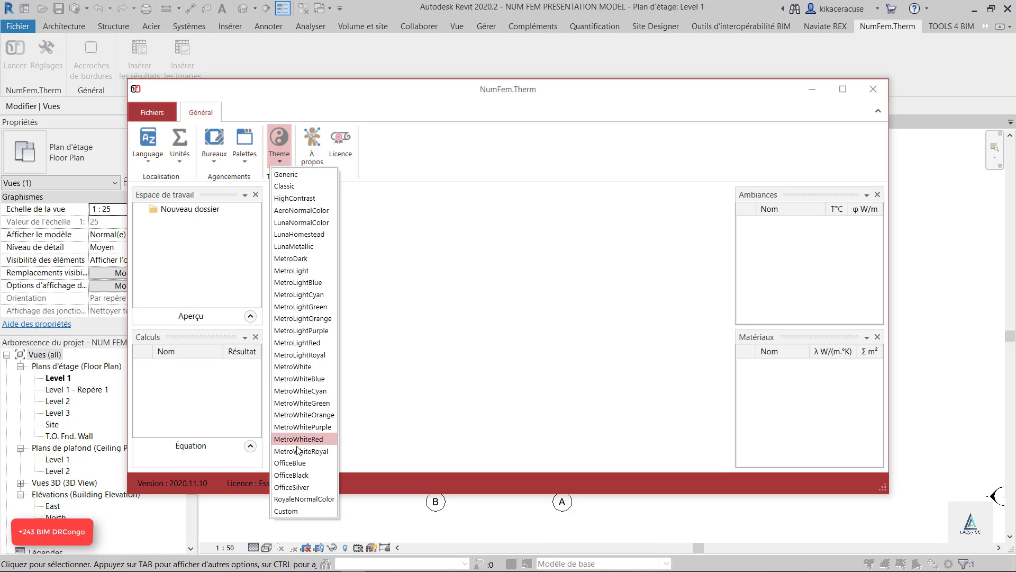
{"action": "left_click", "coordinate": [290, 487]}
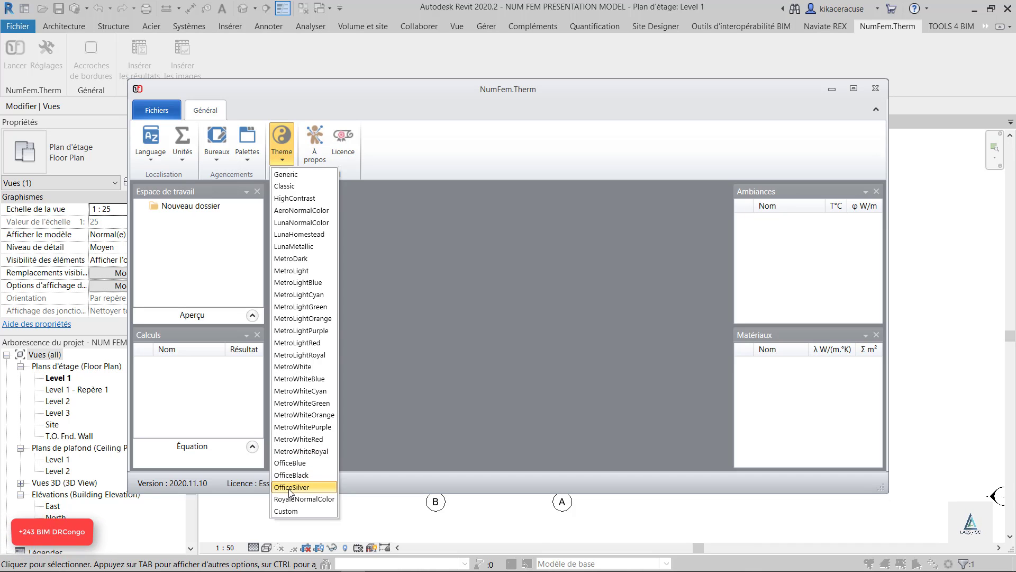
{"action": "left_click", "coordinate": [319, 379]}
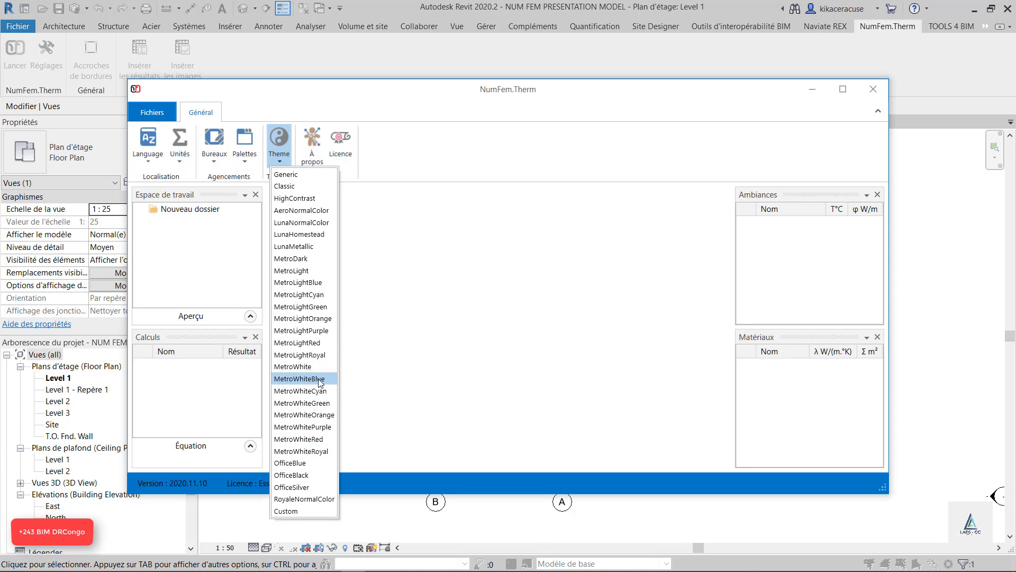
{"action": "left_click", "coordinate": [457, 263]}
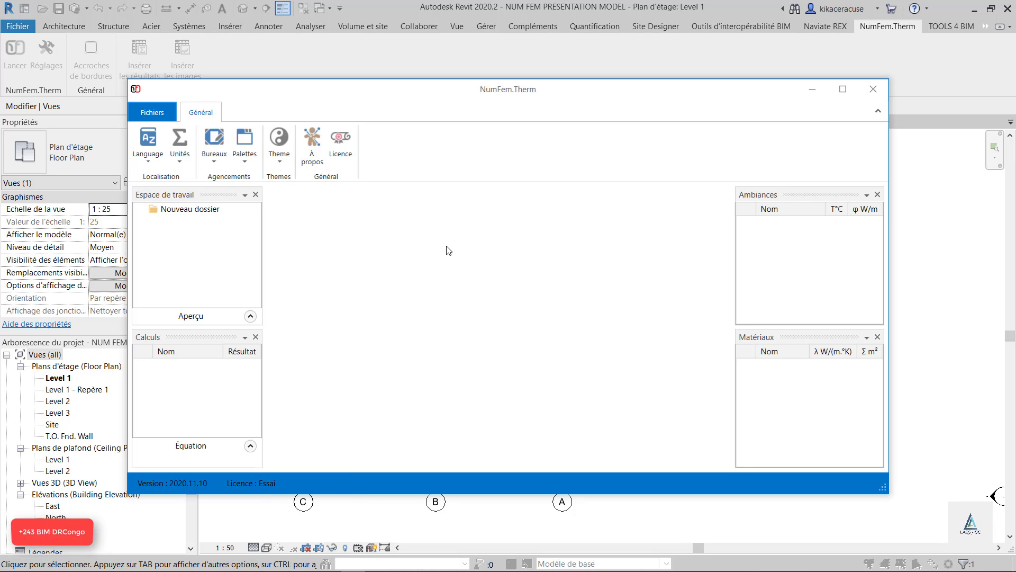
Hide the Espace de travail palette and show it again
{"action": "left_click", "coordinate": [243, 162]}
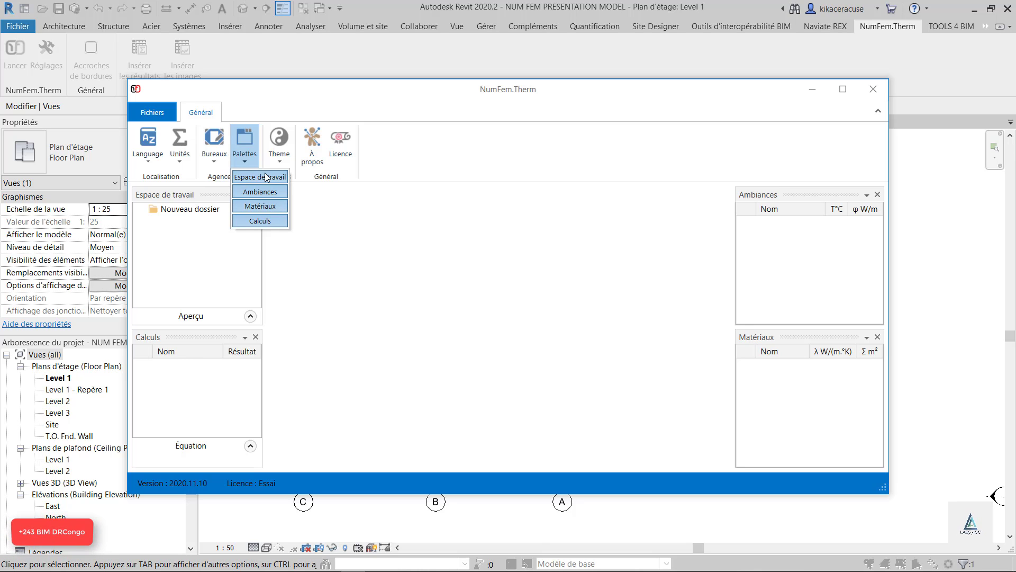
{"action": "left_click", "coordinate": [264, 176]}
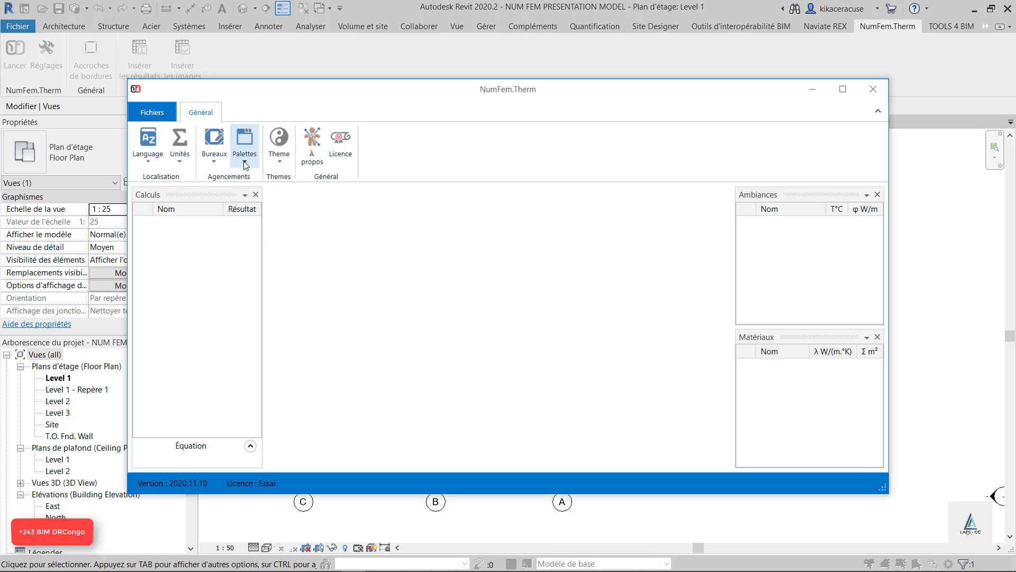
{"action": "left_click", "coordinate": [248, 159]}
{"action": "left_click", "coordinate": [253, 176]}
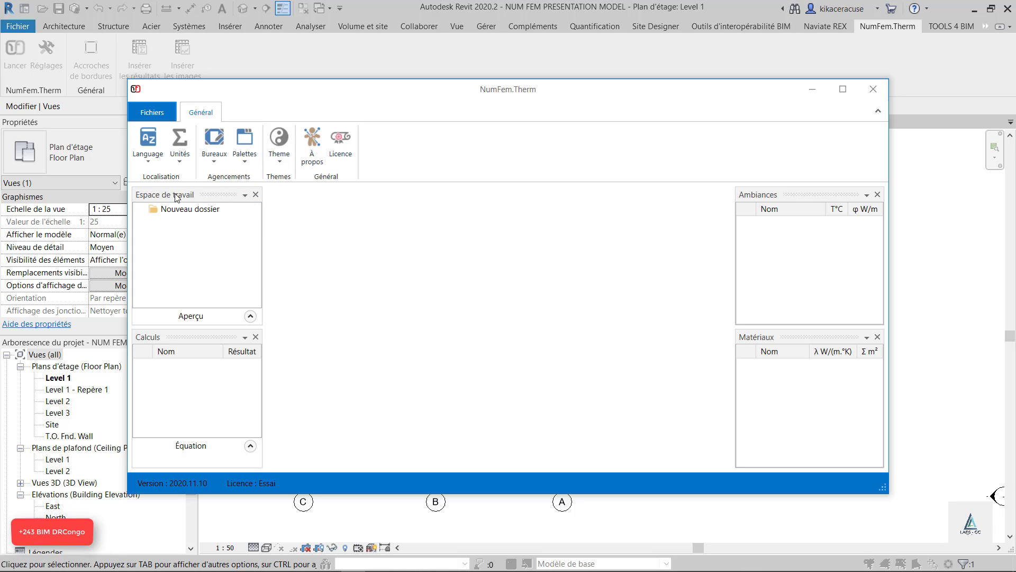
Redock the palettes with Espace de travail, Calculs and Ambiances as stacked wide rows and Matériaux as a full-height column beside them
{"action": "left_click_drag", "start_coordinate": [177, 197], "coordinate": [506, 199]}
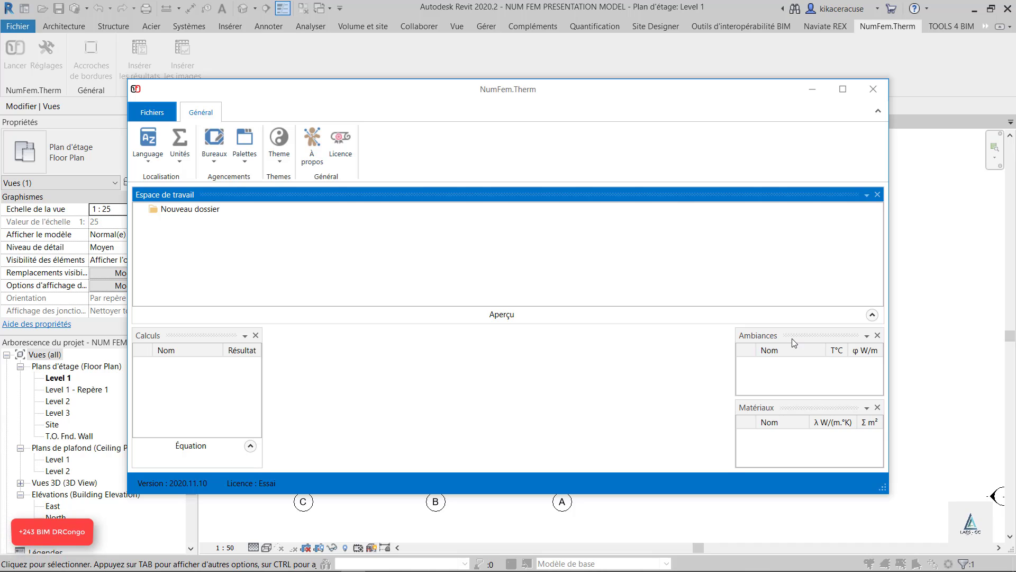
{"action": "left_click_drag", "start_coordinate": [780, 335], "coordinate": [506, 450]}
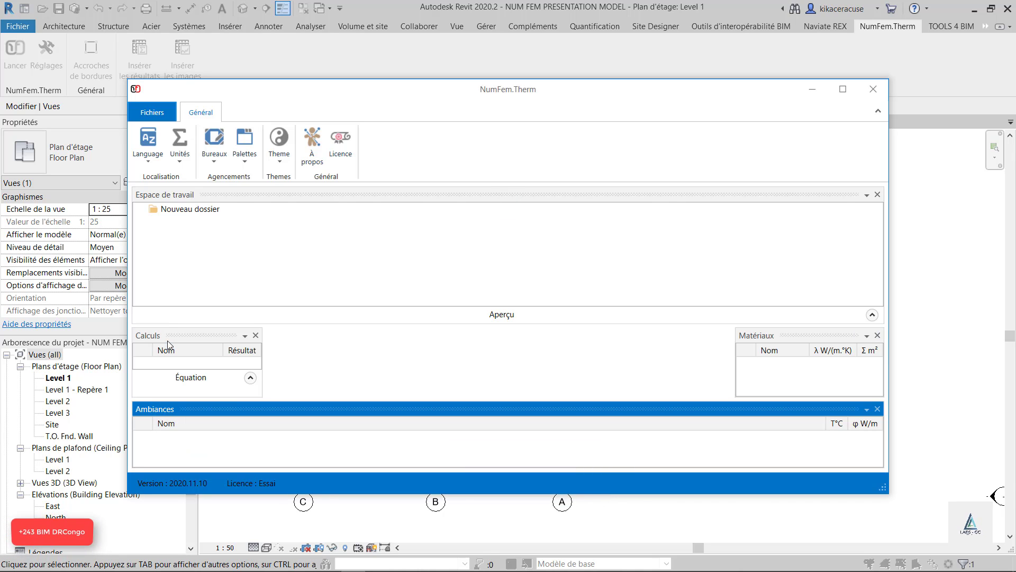
{"action": "left_click_drag", "start_coordinate": [166, 335], "coordinate": [431, 328]}
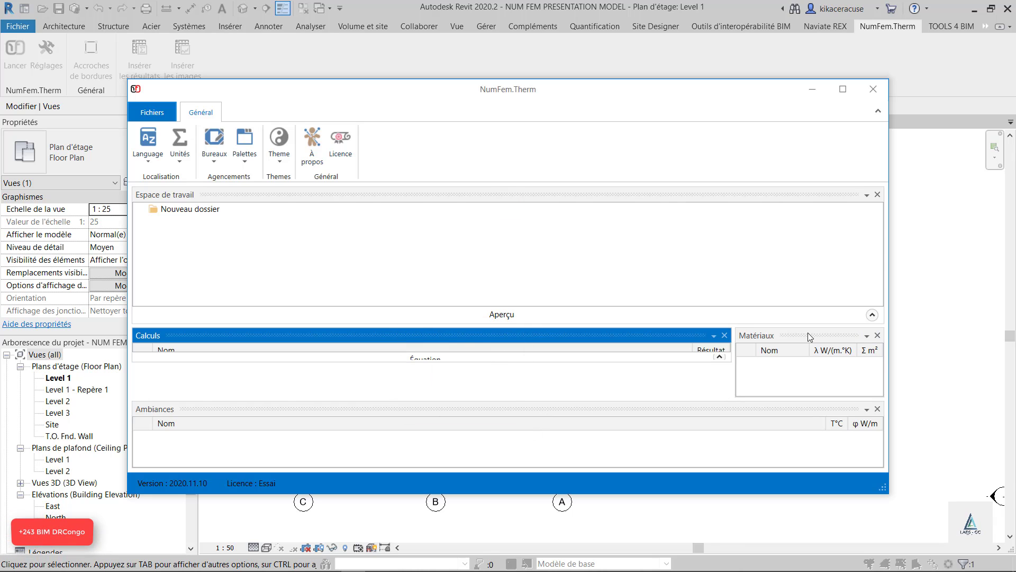
{"action": "left_click_drag", "start_coordinate": [809, 339], "coordinate": [866, 327]}
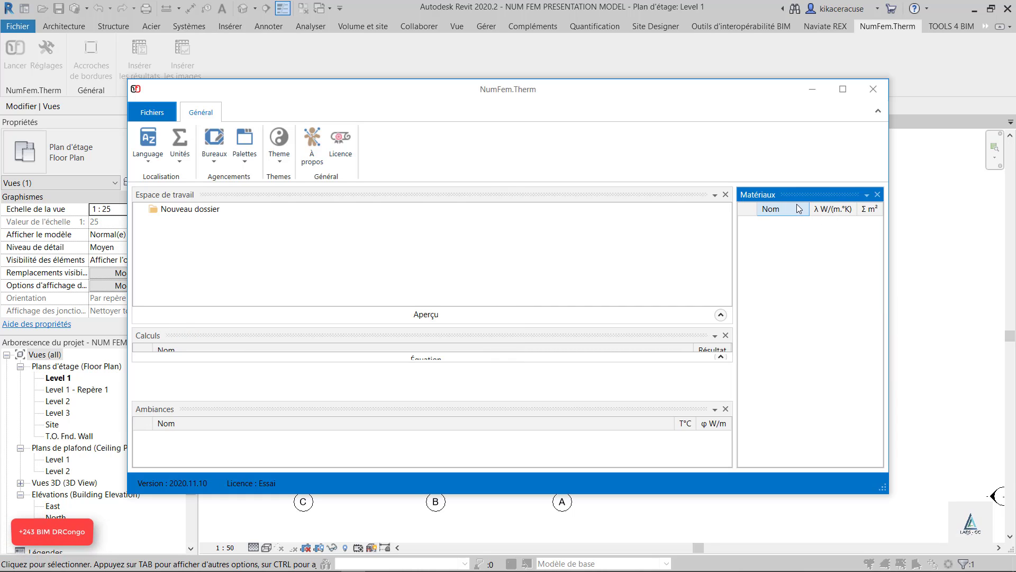
Dock Espace de travail as a narrow column, group Calculs with it as tabs, and float the grouped palettes
{"action": "left_click_drag", "start_coordinate": [443, 192], "coordinate": [148, 332]}
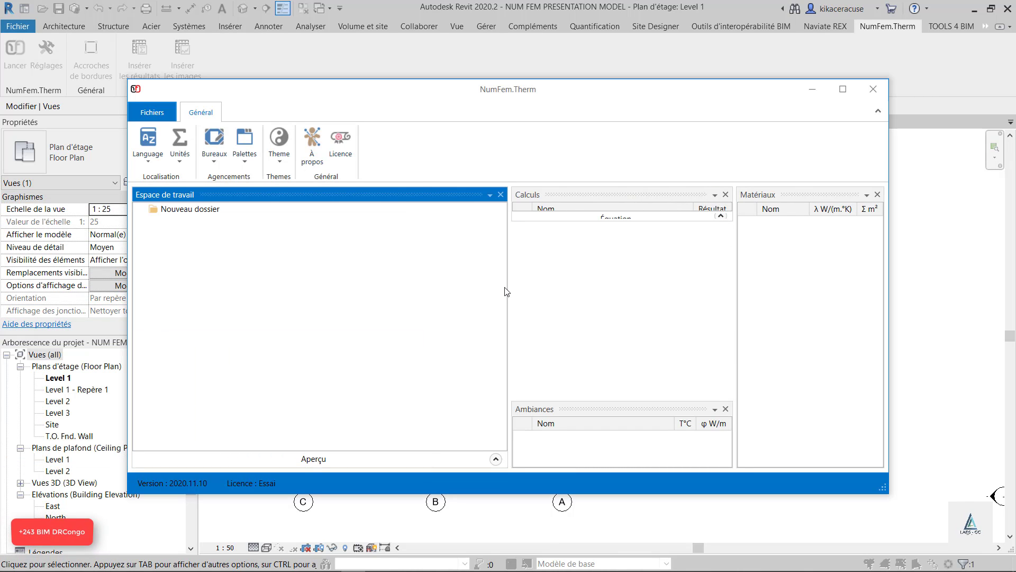
{"action": "left_click_drag", "start_coordinate": [508, 288], "coordinate": [299, 277]}
{"action": "left_click_drag", "start_coordinate": [452, 196], "coordinate": [210, 328]}
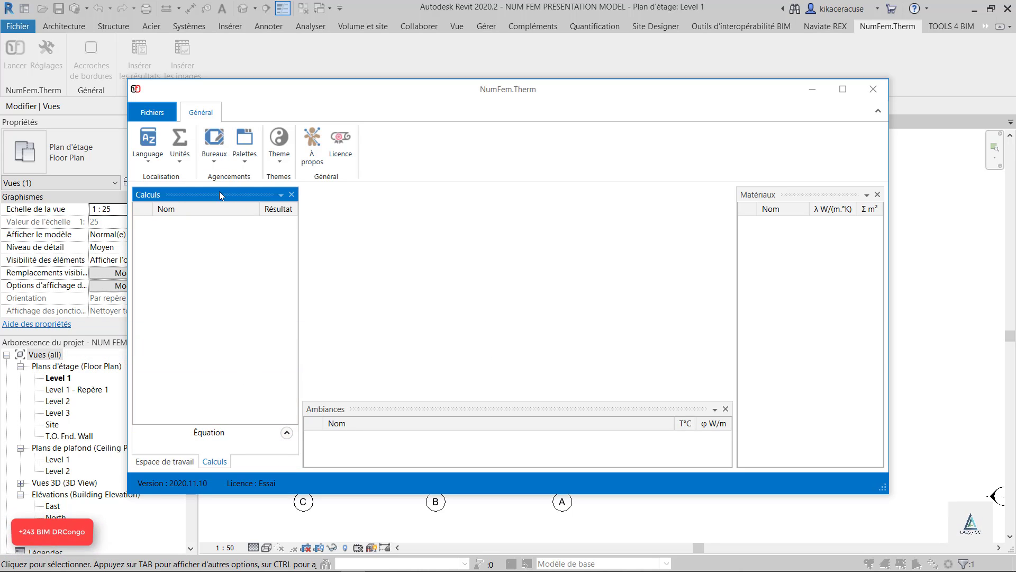
{"action": "left_click_drag", "start_coordinate": [214, 461], "coordinate": [150, 325]}
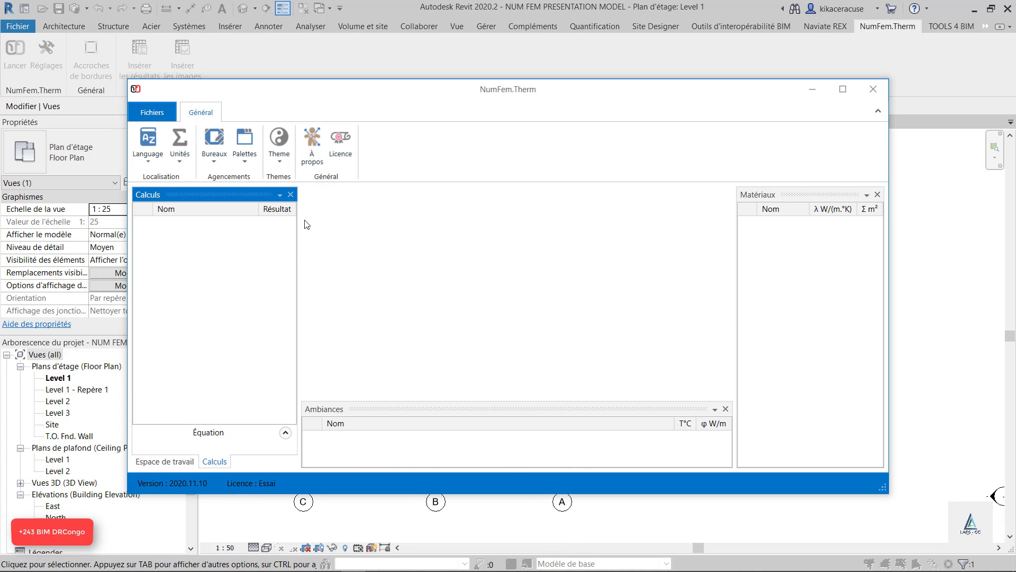
{"action": "left_click", "coordinate": [172, 461]}
{"action": "left_click", "coordinate": [211, 462]}
{"action": "left_click_drag", "start_coordinate": [494, 237], "coordinate": [297, 287]}
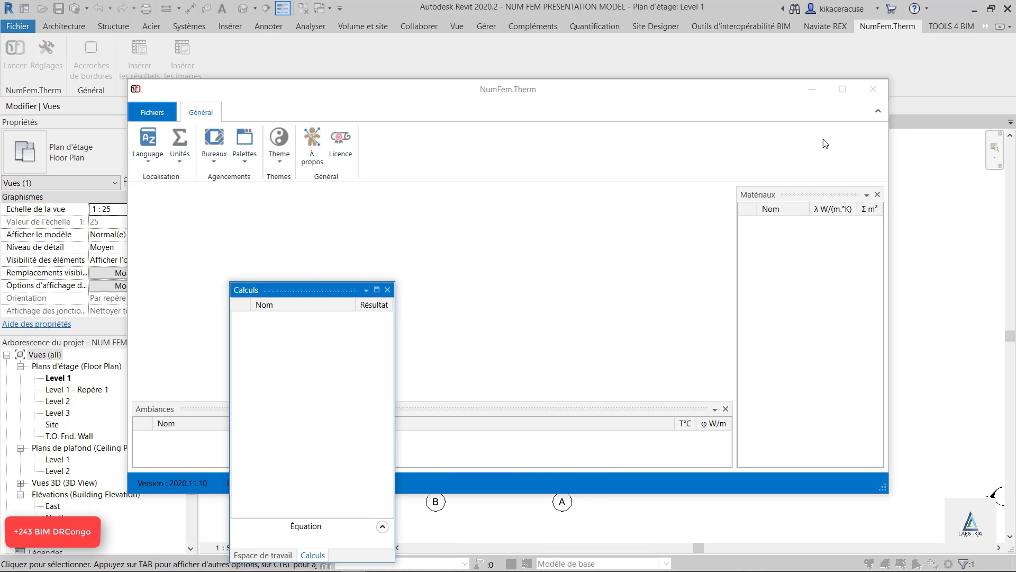
Close NumFem.Therm, deselect the callout in the Level 1 plan, and relaunch NumFem.Therm
{"action": "left_click", "coordinate": [873, 89]}
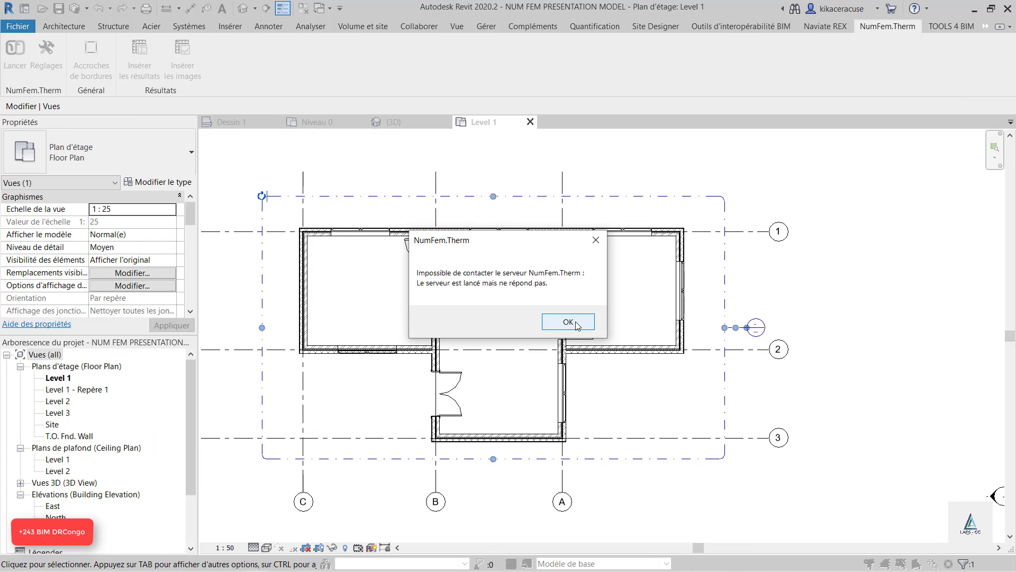
{"action": "left_click", "coordinate": [596, 240]}
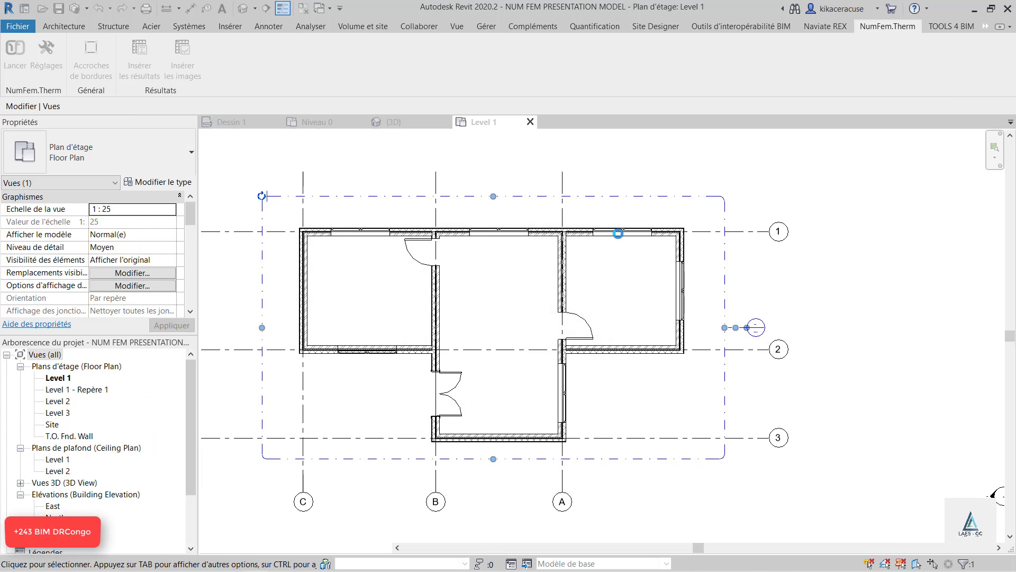
{"action": "left_click", "coordinate": [735, 195]}
{"action": "left_click", "coordinate": [15, 58]}
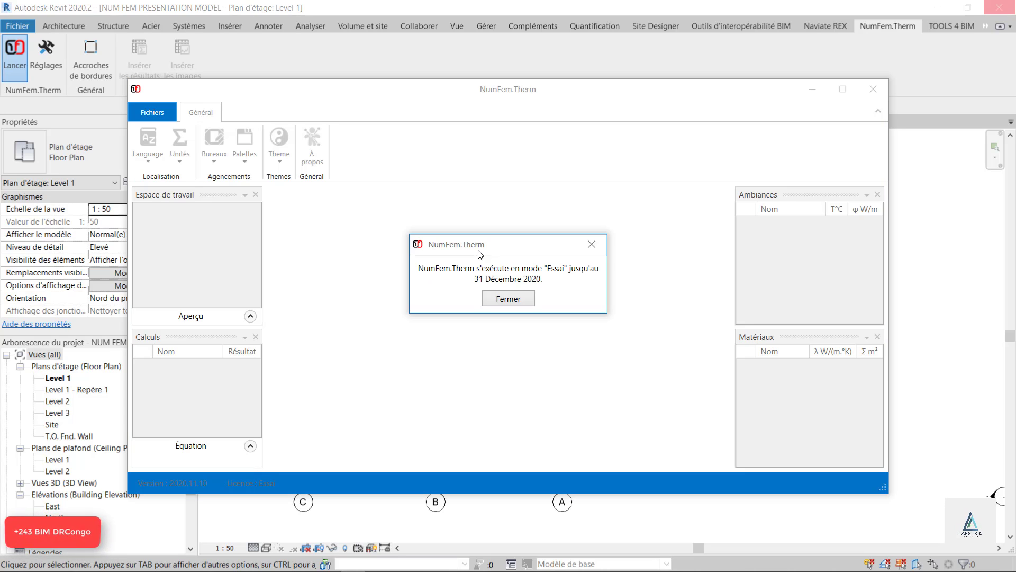
{"action": "left_click", "coordinate": [508, 298]}
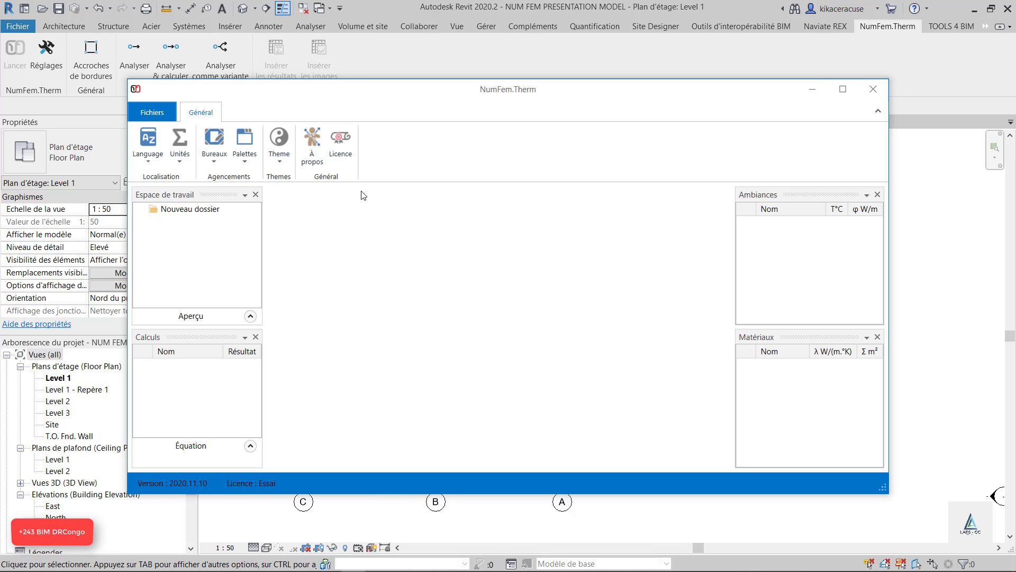
Switch through the saved workspace layouts, including ANALYSE THERMIQUE, and return to the gabarit 1 layout
{"action": "left_click", "coordinate": [219, 163]}
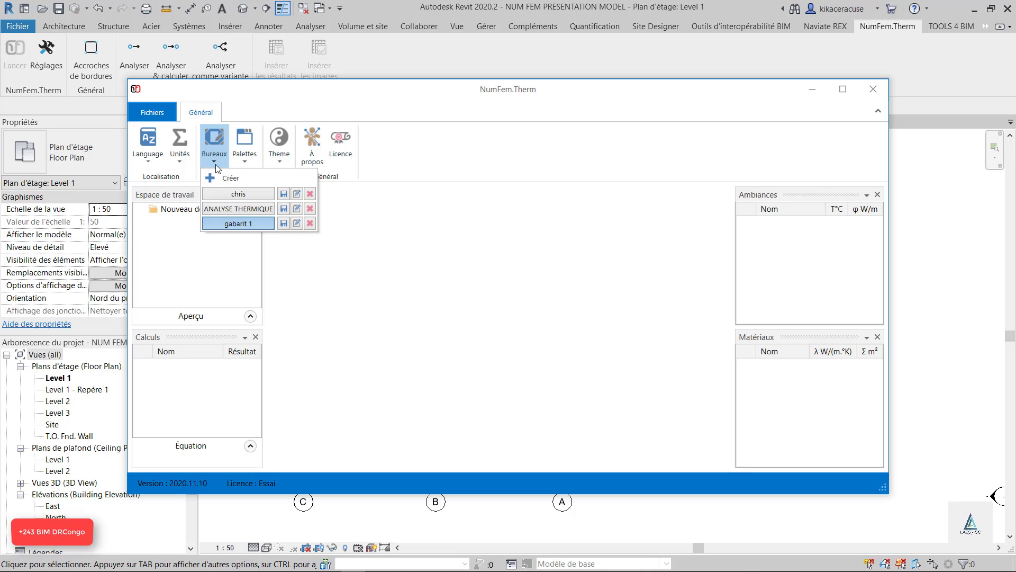
{"action": "left_click", "coordinate": [243, 194]}
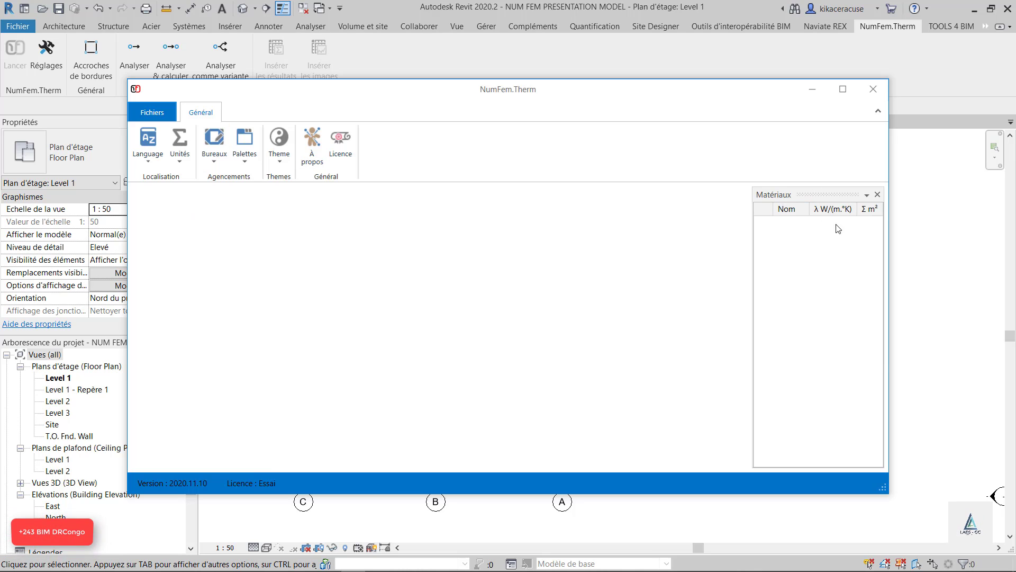
{"action": "left_click", "coordinate": [215, 151]}
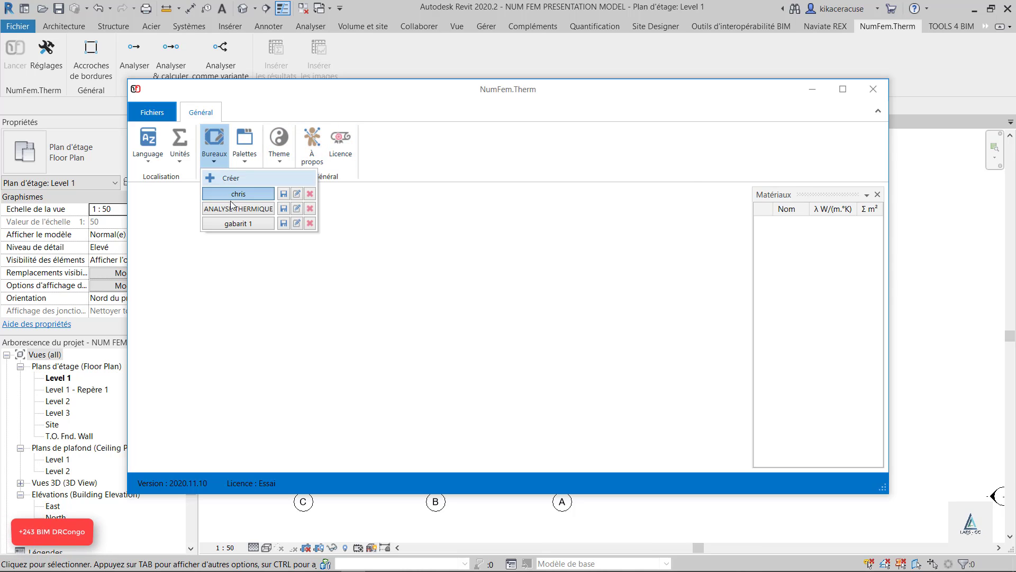
{"action": "left_click", "coordinate": [238, 208]}
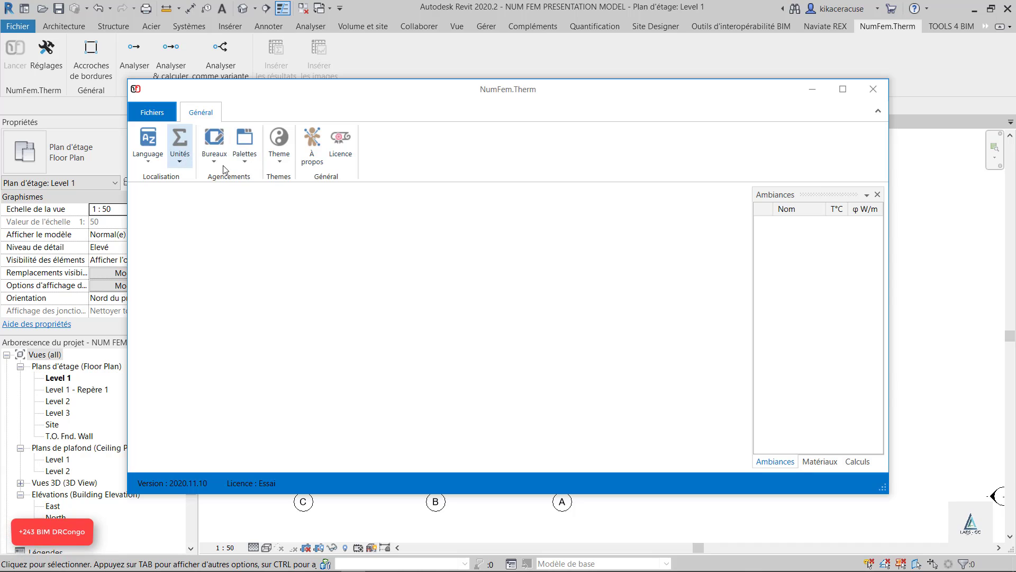
{"action": "left_click", "coordinate": [214, 142]}
{"action": "left_click", "coordinate": [236, 224]}
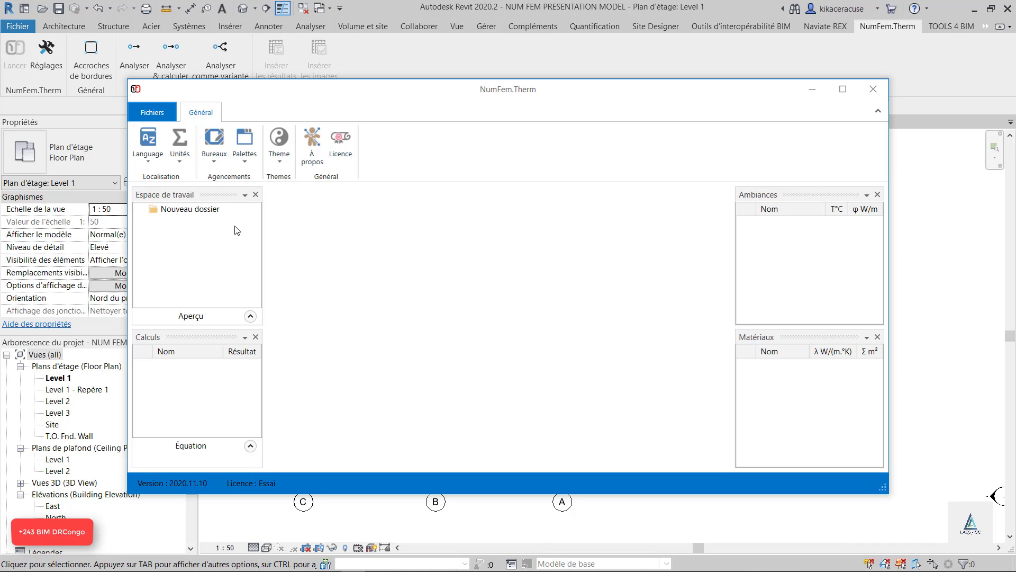
Create a new workspace layout from the current palette arrangement and name it NumFeml Test Ok
{"action": "left_click", "coordinate": [214, 166]}
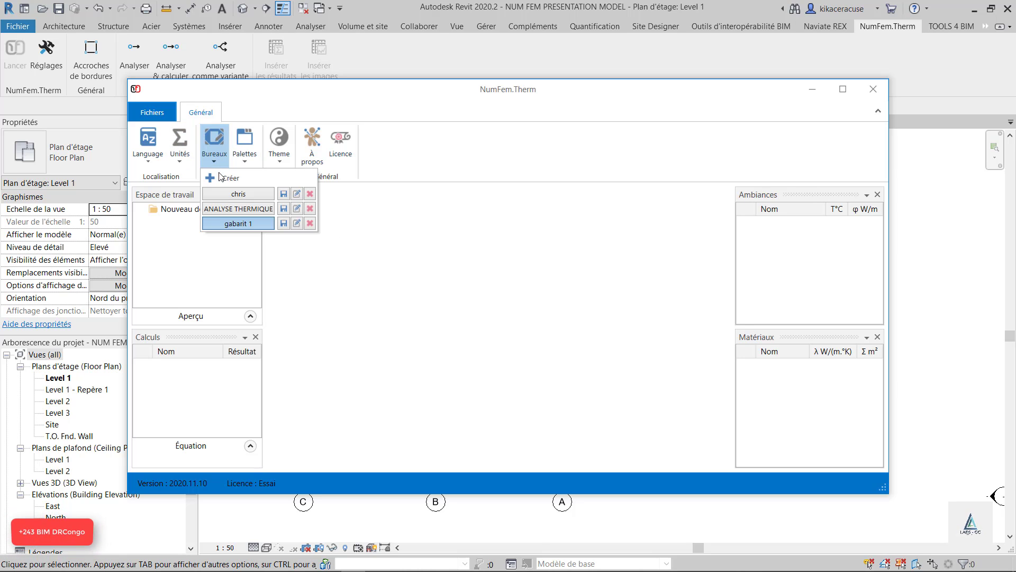
{"action": "left_click", "coordinate": [228, 177]}
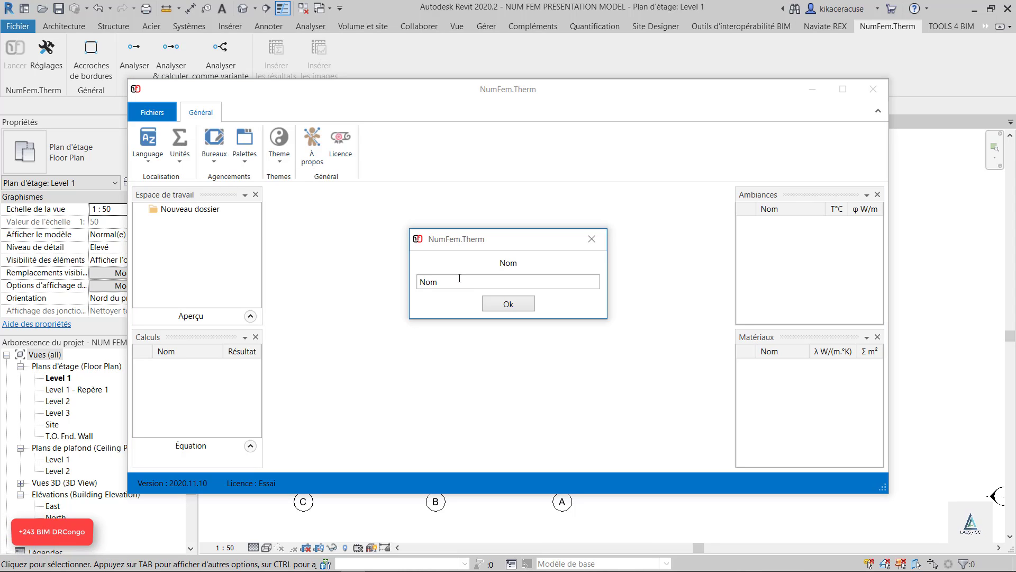
{"action": "type", "text": "NumFeml Tets"}
{"action": "key", "text": "BackSpace"}
{"action": "key", "text": "BackSpace"}
{"action": "type", "text": "st Ok"}
{"action": "left_click", "coordinate": [557, 280]}
{"action": "key", "text": "BackSpace"}
{"action": "key", "text": "BackSpace"}
{"action": "key", "text": "BackSpace"}
{"action": "left_click", "coordinate": [510, 303]}
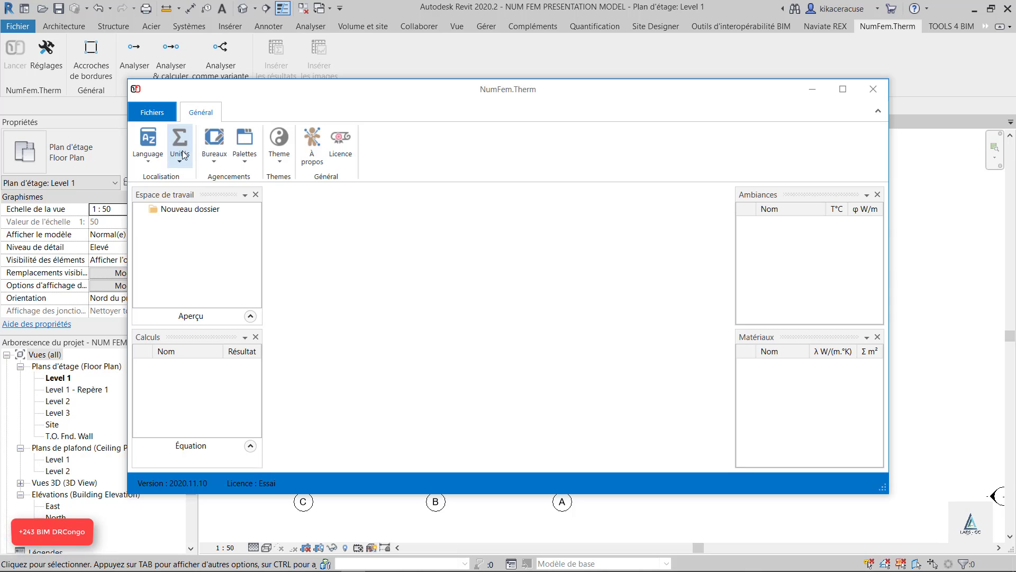
Switch to the ANALYSE THERMIQUE layout and return to the NumFeml Test Ok layout
{"action": "left_click", "coordinate": [214, 156]}
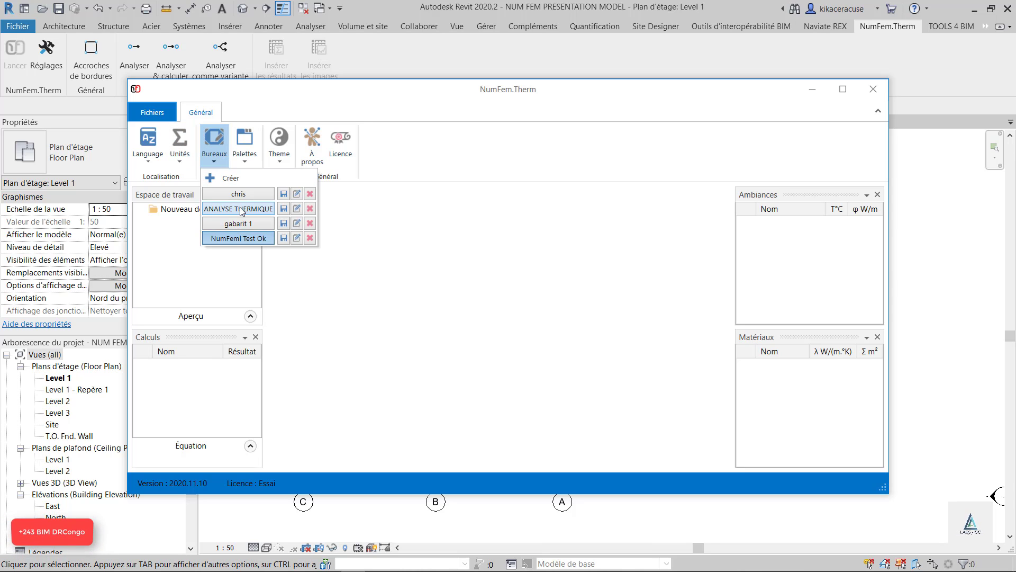
{"action": "left_click", "coordinate": [238, 209]}
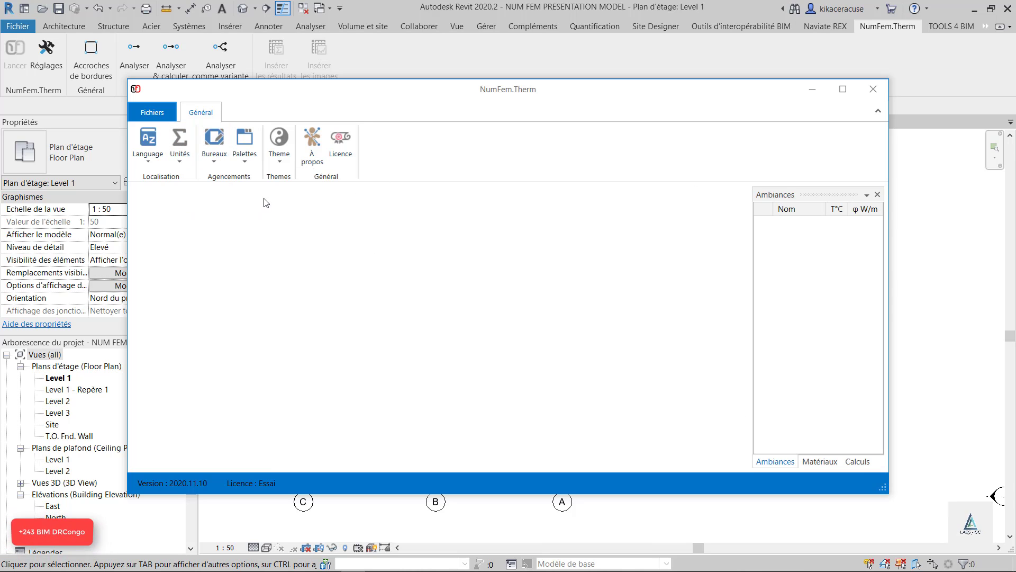
{"action": "left_click", "coordinate": [210, 158]}
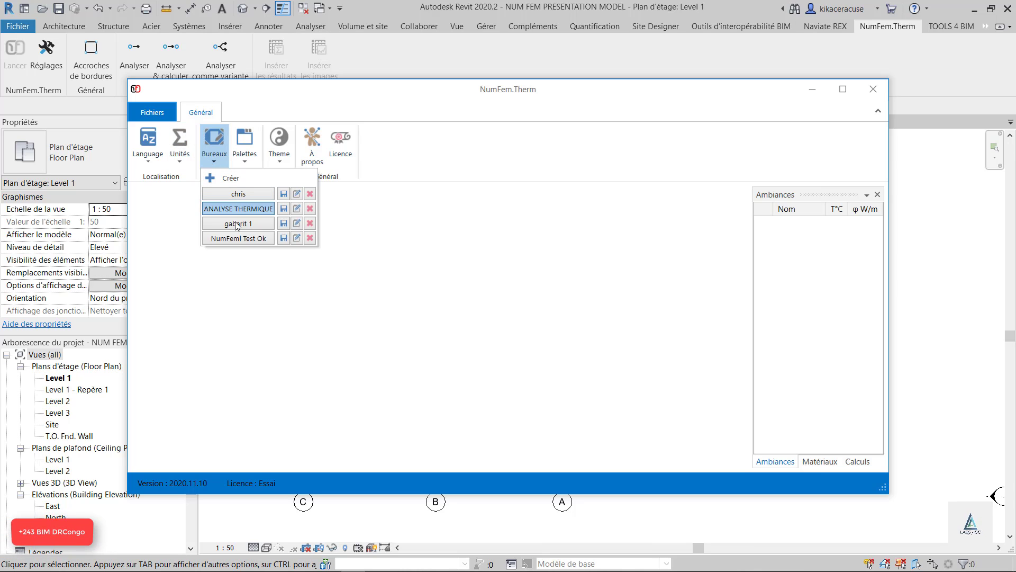
{"action": "left_click", "coordinate": [244, 238]}
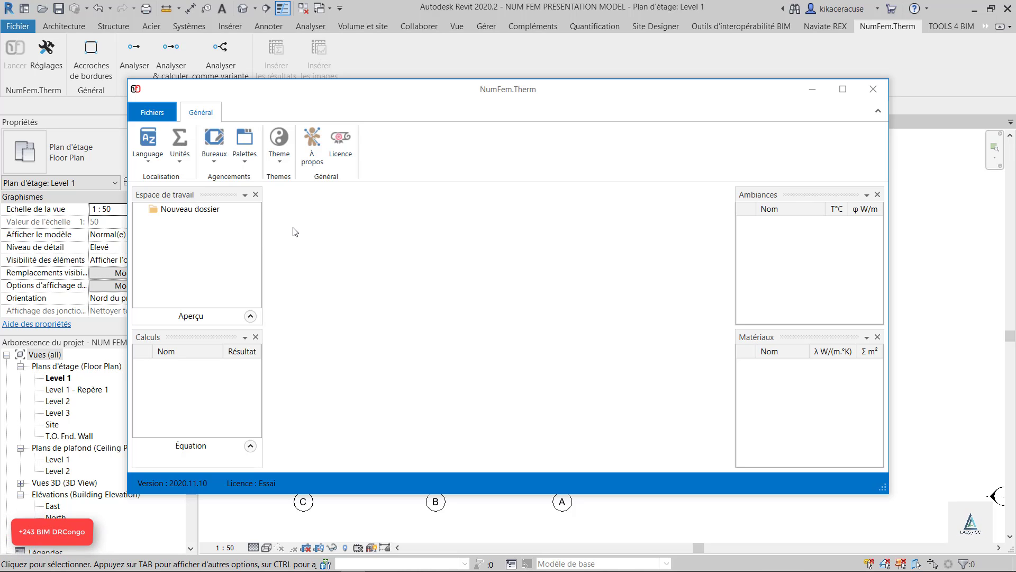
Switch the interface language to ENG and set it back to FRA
{"action": "left_click", "coordinate": [153, 161]}
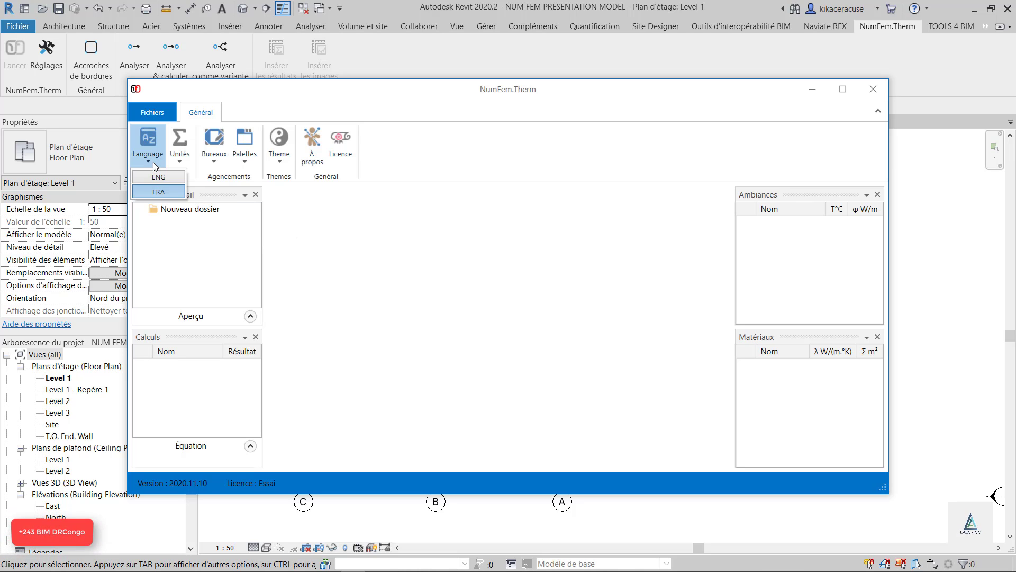
{"action": "left_click", "coordinate": [158, 177]}
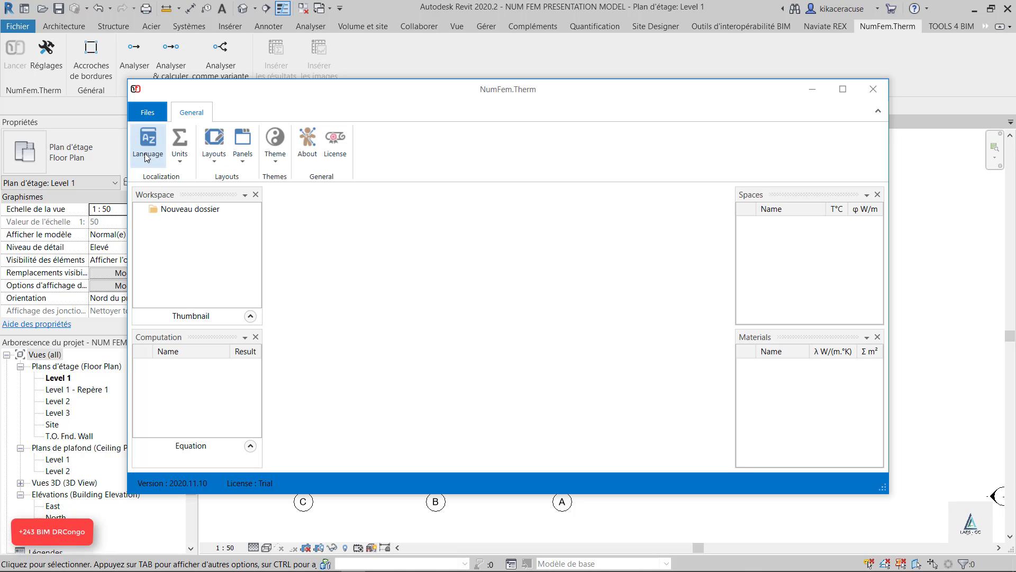
{"action": "left_click", "coordinate": [145, 153]}
{"action": "left_click", "coordinate": [154, 190]}
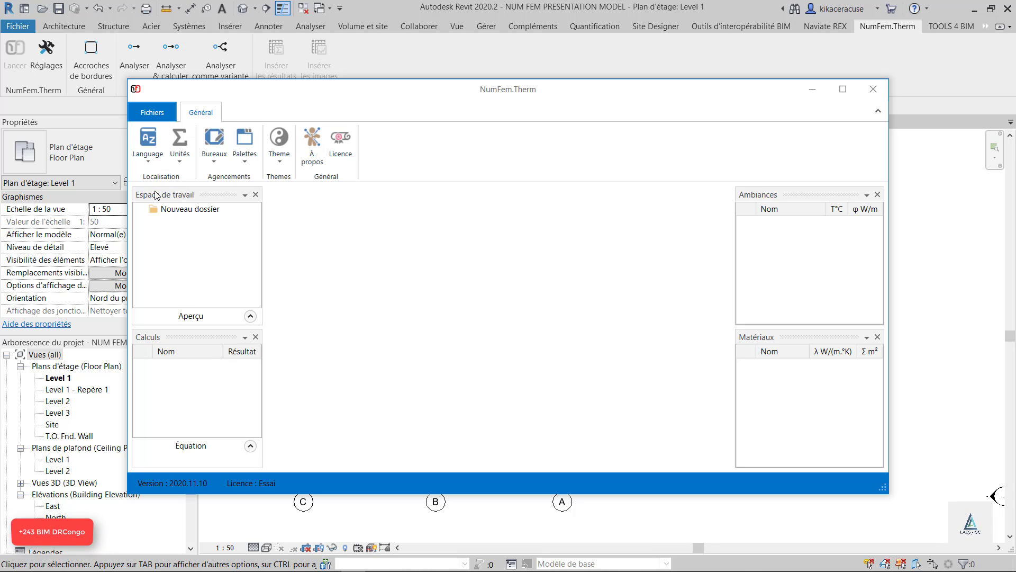
Switch the unit system to IMP and set it back to SI
{"action": "left_click", "coordinate": [173, 157]}
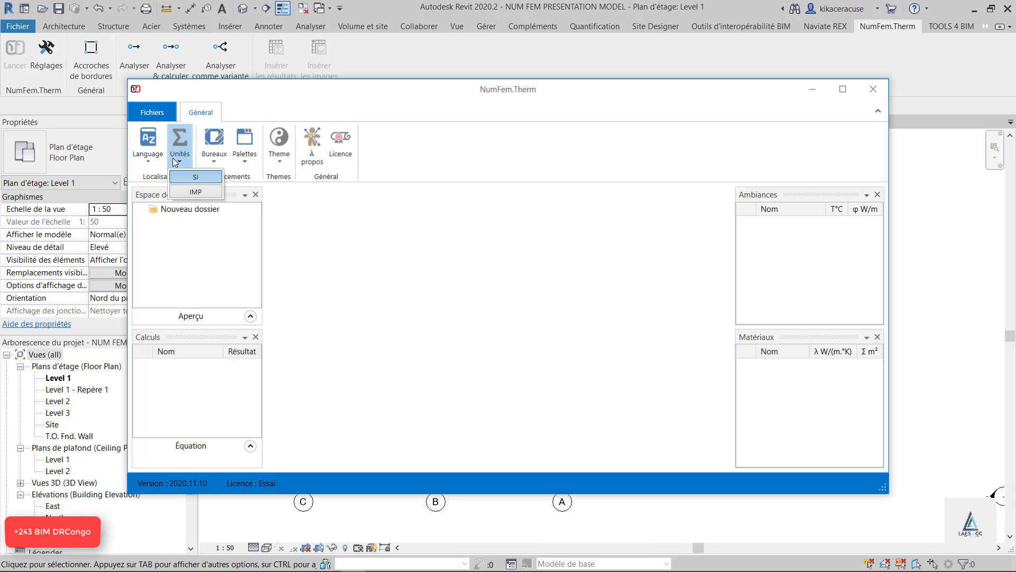
{"action": "left_click", "coordinate": [193, 192]}
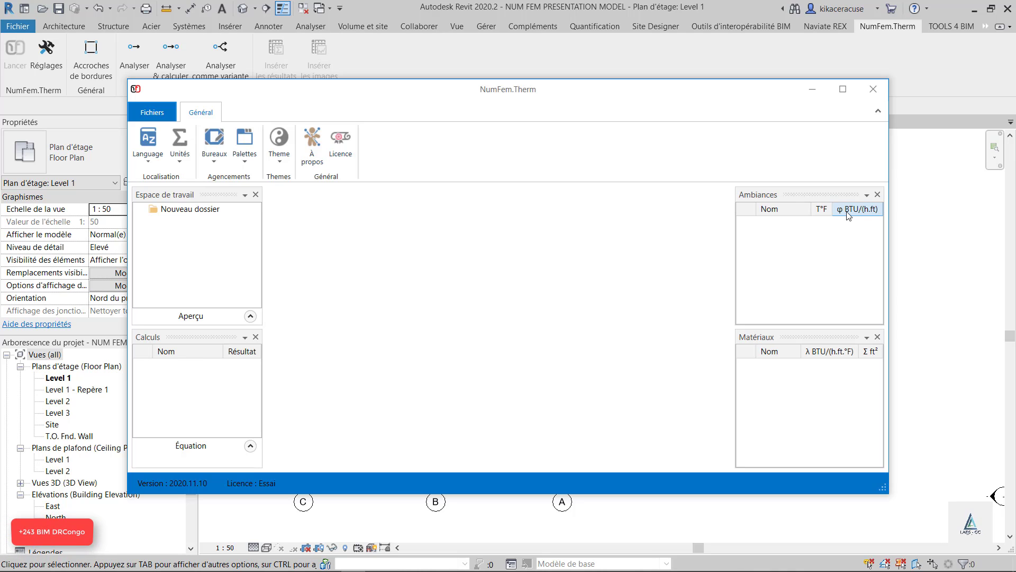
{"action": "left_click", "coordinate": [182, 161]}
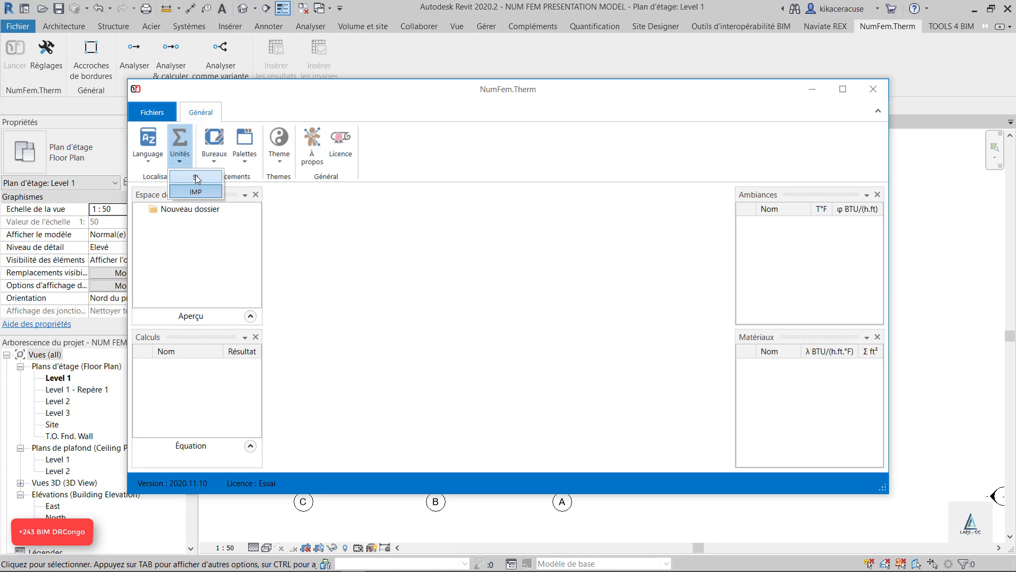
{"action": "left_click", "coordinate": [196, 178]}
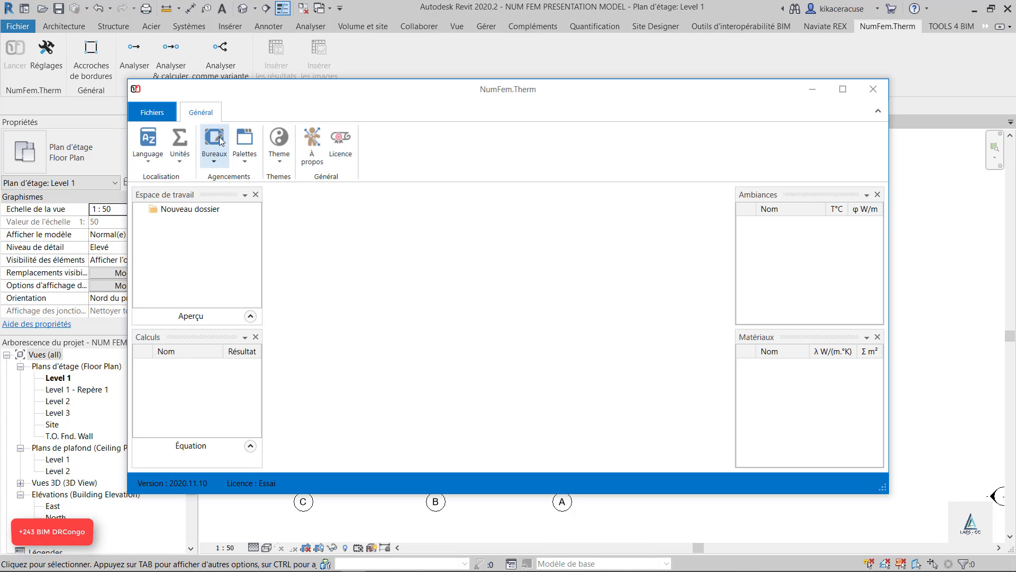
Hide the Calculs and Ambiances palettes, keeping Espace de travail and Matériaux displayed
{"action": "left_click", "coordinate": [248, 163]}
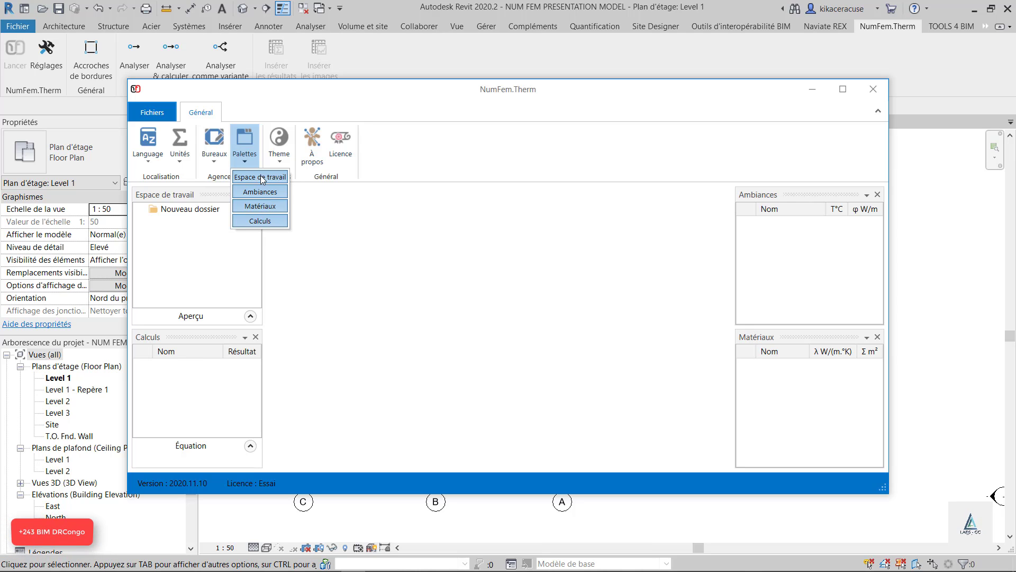
{"action": "left_click", "coordinate": [296, 219]}
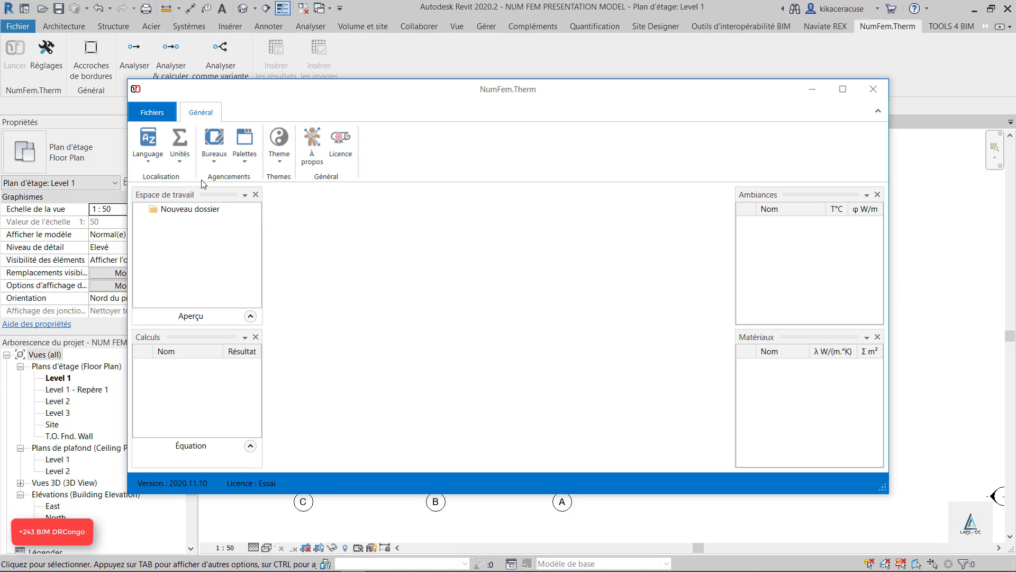
{"action": "left_click", "coordinate": [245, 164]}
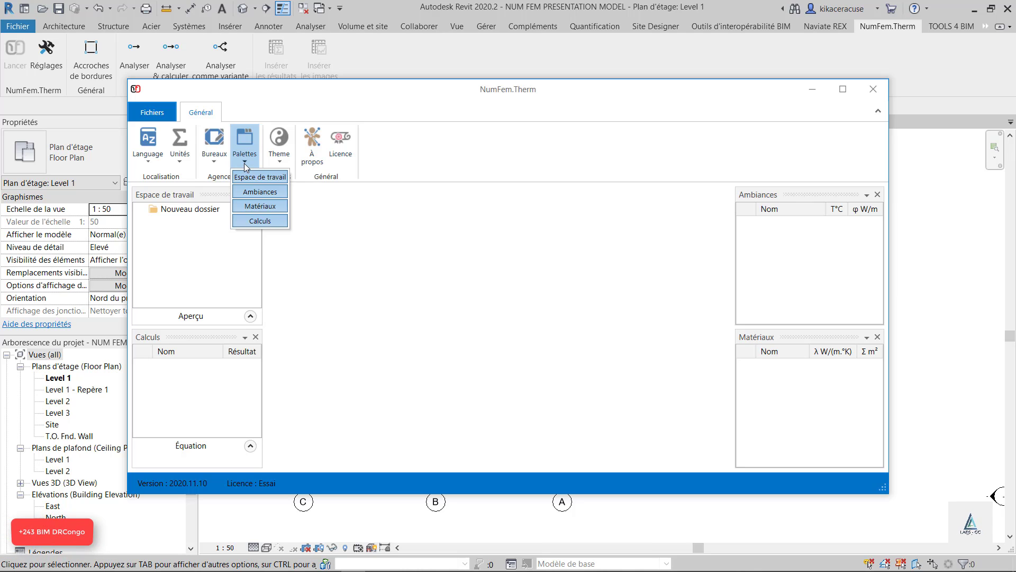
{"action": "left_click", "coordinate": [262, 222]}
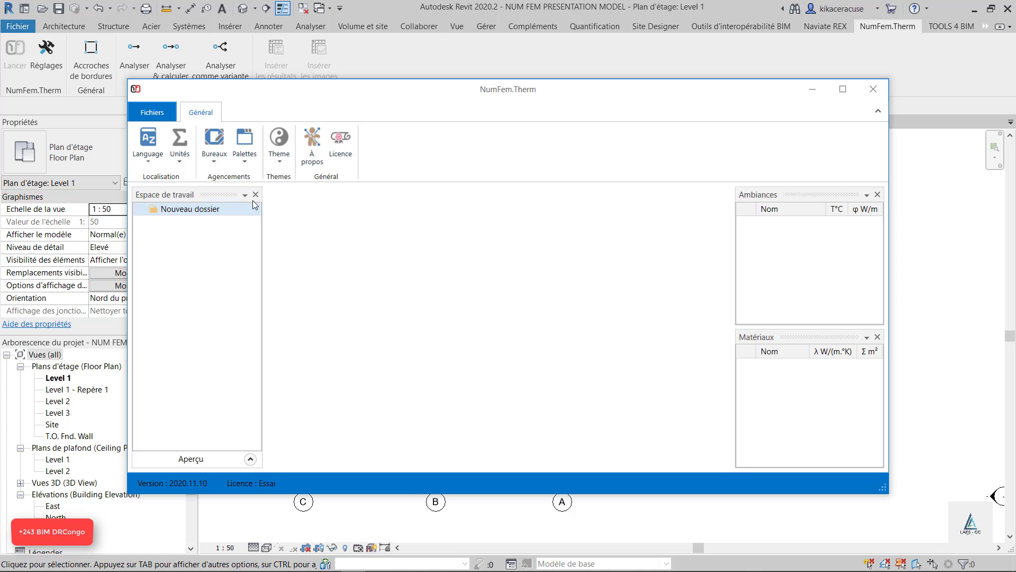
{"action": "left_click", "coordinate": [246, 161]}
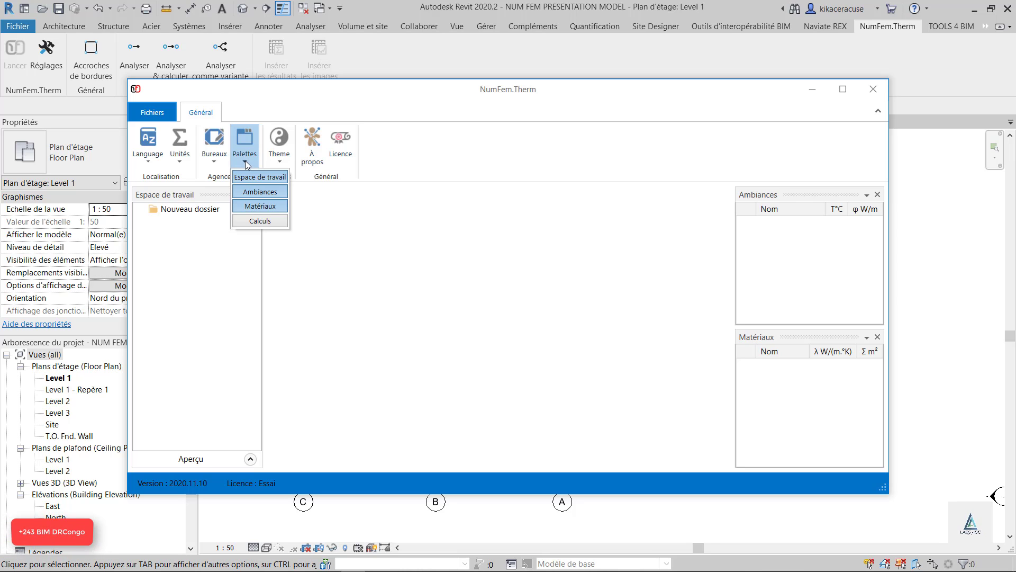
{"action": "left_click", "coordinate": [261, 194]}
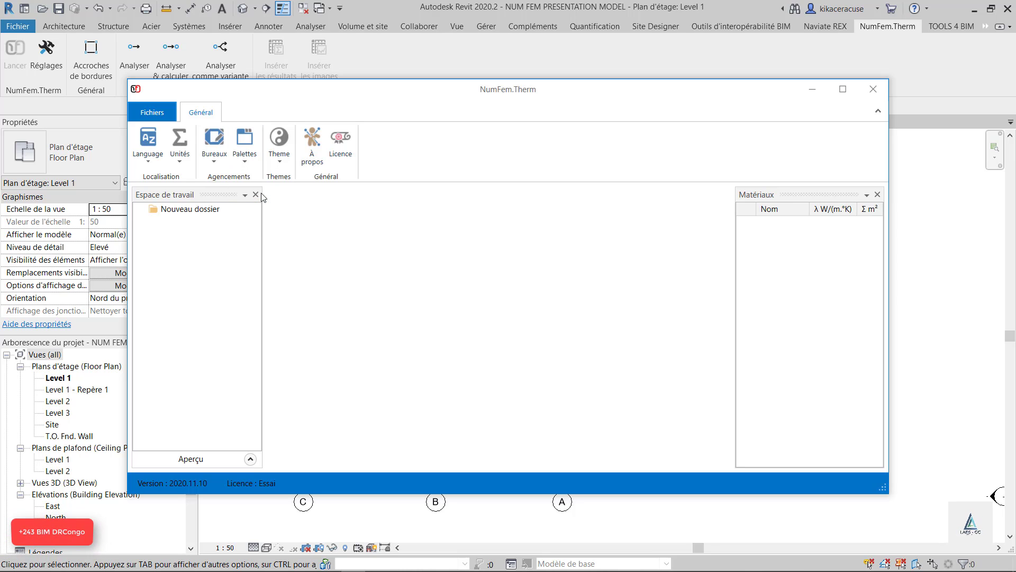
{"action": "left_click", "coordinate": [244, 159]}
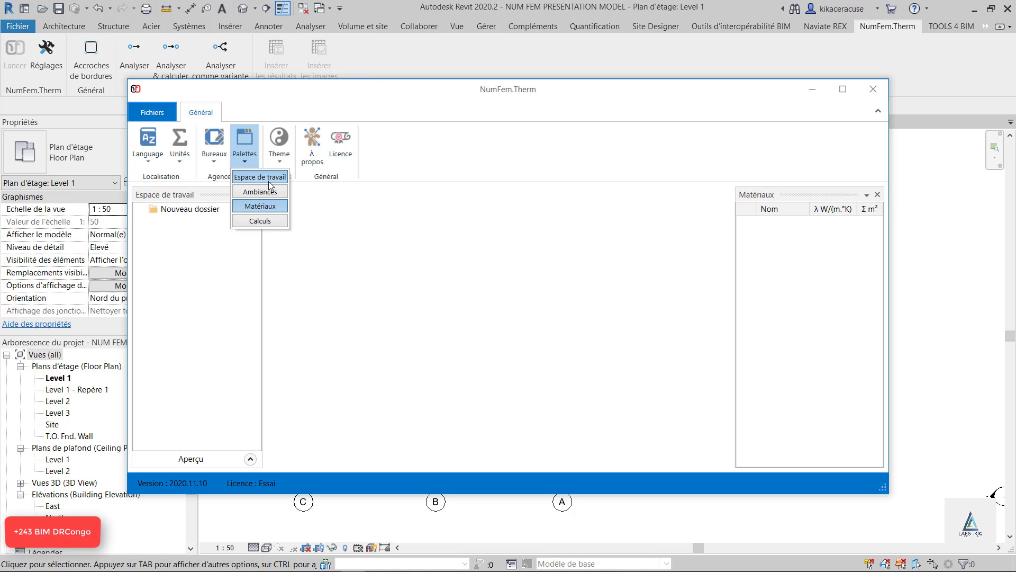
Create another workspace layout from the reduced palette arrangement and name it new gabarit view
{"action": "left_click", "coordinate": [211, 166]}
{"action": "left_click", "coordinate": [236, 182]}
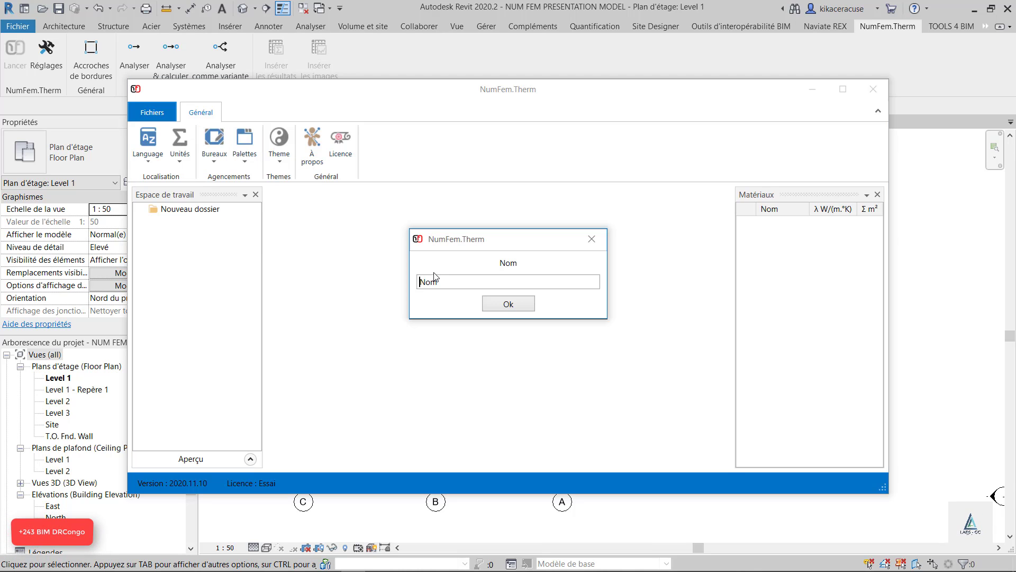
{"action": "type", "text": "new pal"}
{"action": "key", "text": "BackSpace"}
{"action": "key", "text": "BackSpace"}
{"action": "key", "text": "BackSpace"}
{"action": "type", "text": "gabarit view"}
{"action": "left_click", "coordinate": [541, 284]}
{"action": "key", "text": "BackSpace"}
{"action": "key", "text": "BackSpace"}
{"action": "key", "text": "BackSpace"}
{"action": "left_click", "coordinate": [520, 303]}
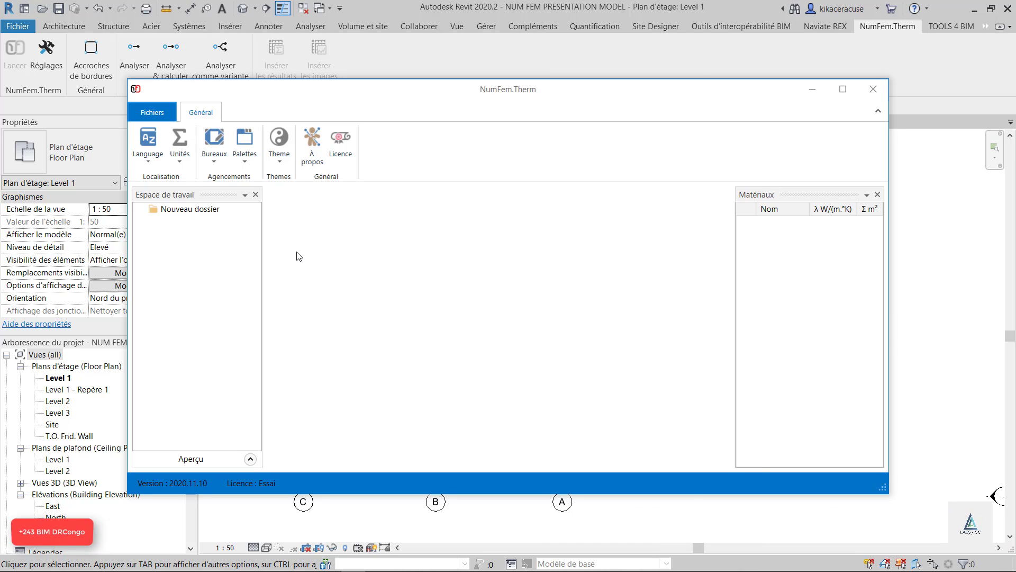
Switch to the first saved layout, then to NumFeml Test Ok, and return to new gabarit view
{"action": "left_click", "coordinate": [241, 161]}
{"action": "left_click", "coordinate": [210, 162]}
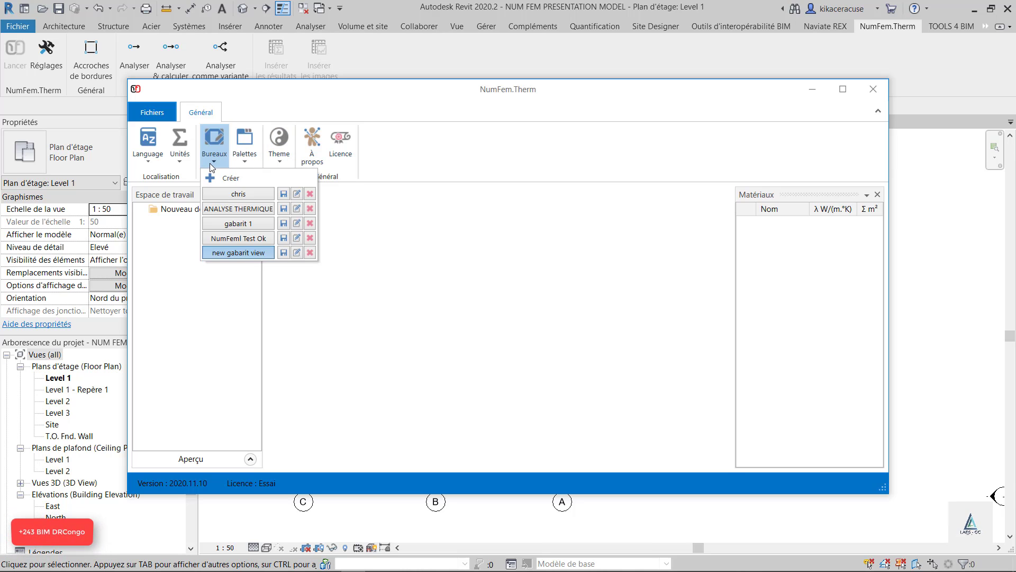
{"action": "left_click", "coordinate": [237, 194]}
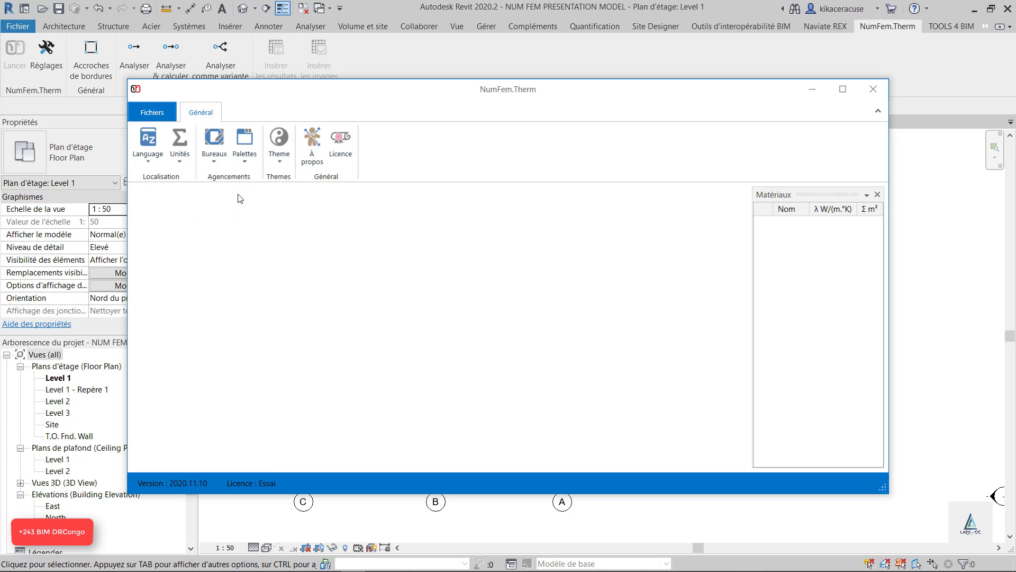
{"action": "left_click", "coordinate": [227, 165]}
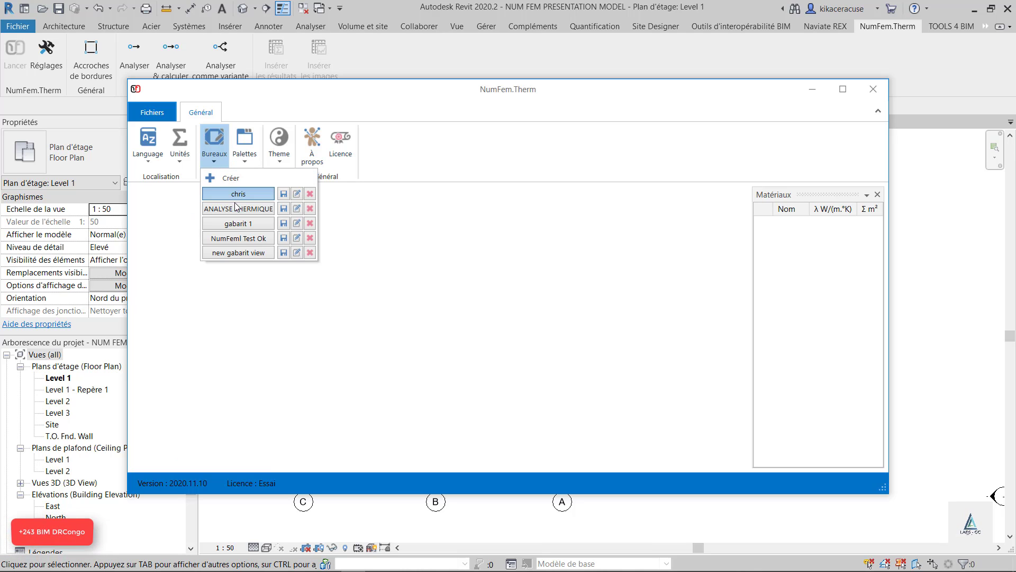
{"action": "left_click", "coordinate": [246, 239]}
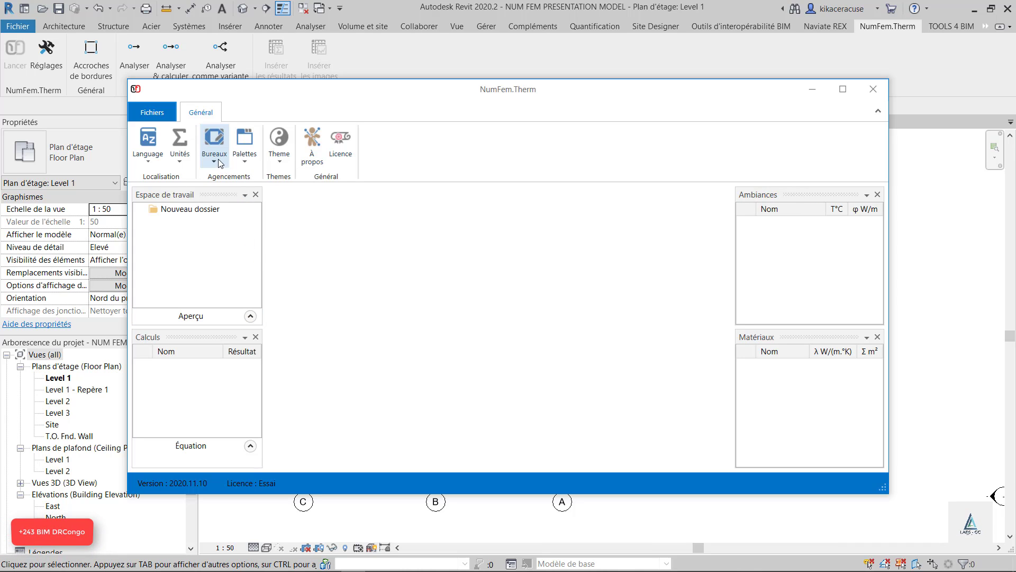
{"action": "left_click", "coordinate": [221, 162]}
{"action": "left_click", "coordinate": [227, 253]}
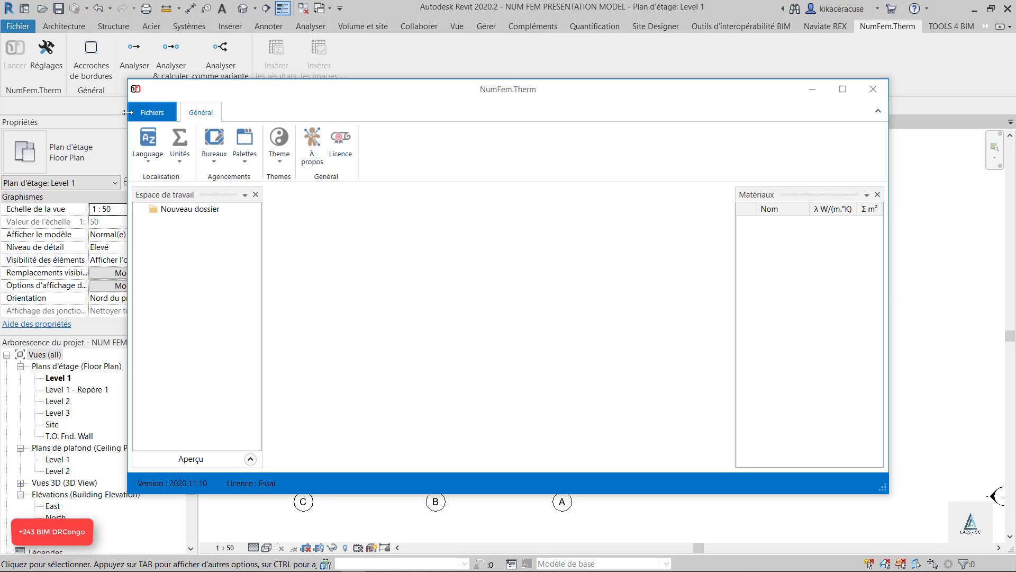
Save the project in the Numfem folder as a NumFem.Therm file named NEWFEM PRESENTATION TUTORIAL
{"action": "left_click", "coordinate": [153, 112]}
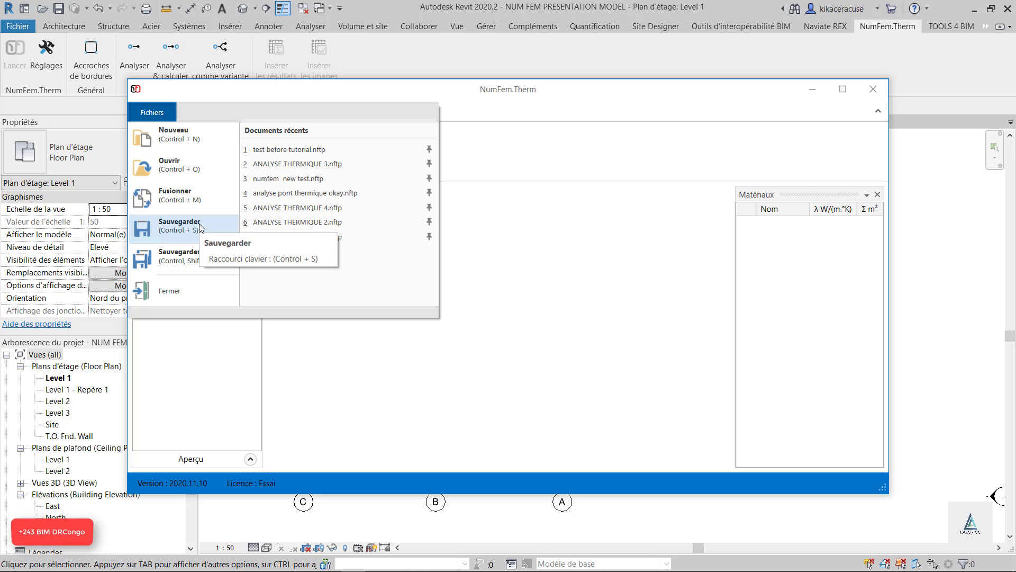
{"action": "left_click", "coordinate": [220, 256]}
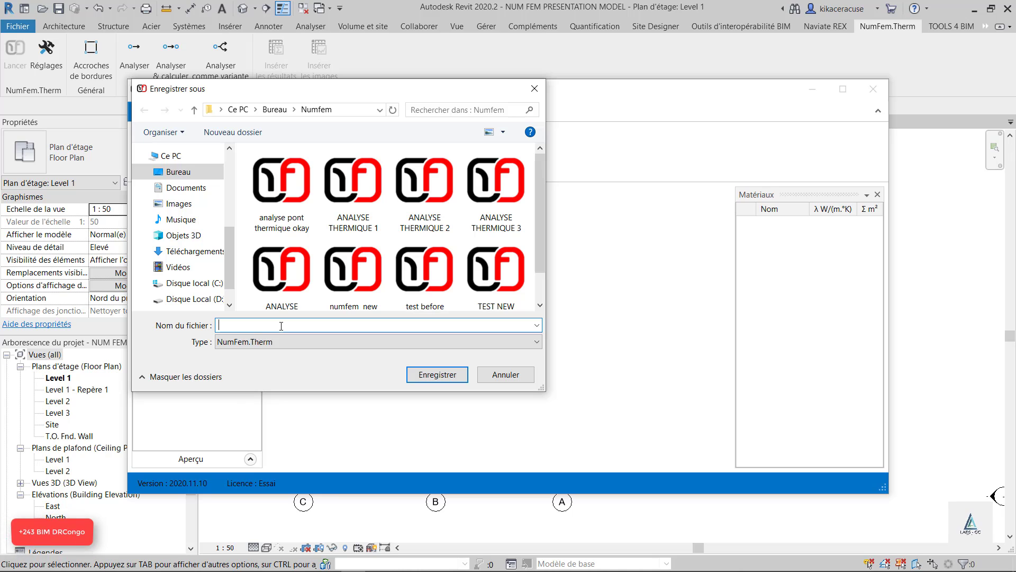
{"action": "type", "text": "NEWFEM PRESENTATION TUTORIAL"}
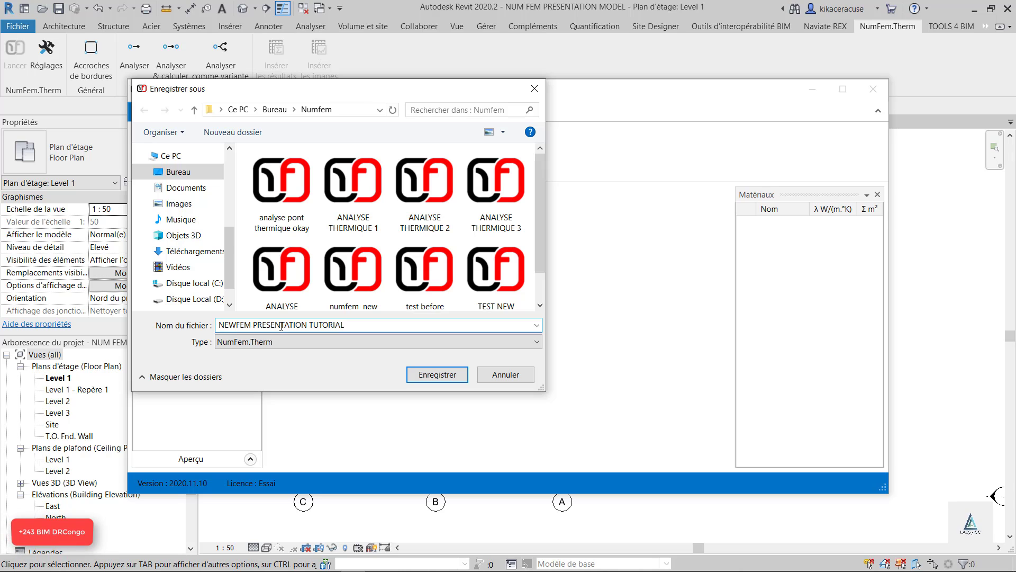
{"action": "left_click", "coordinate": [437, 376]}
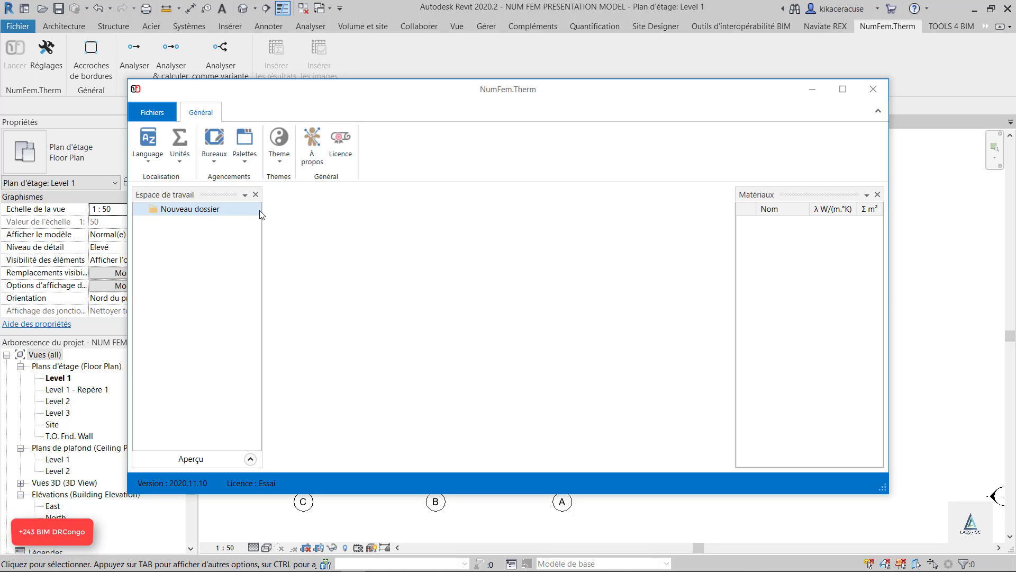
Add a new subfolder inside the existing Nouveau dossier in the Espace de travail tree
{"action": "left_click", "coordinate": [178, 213]}
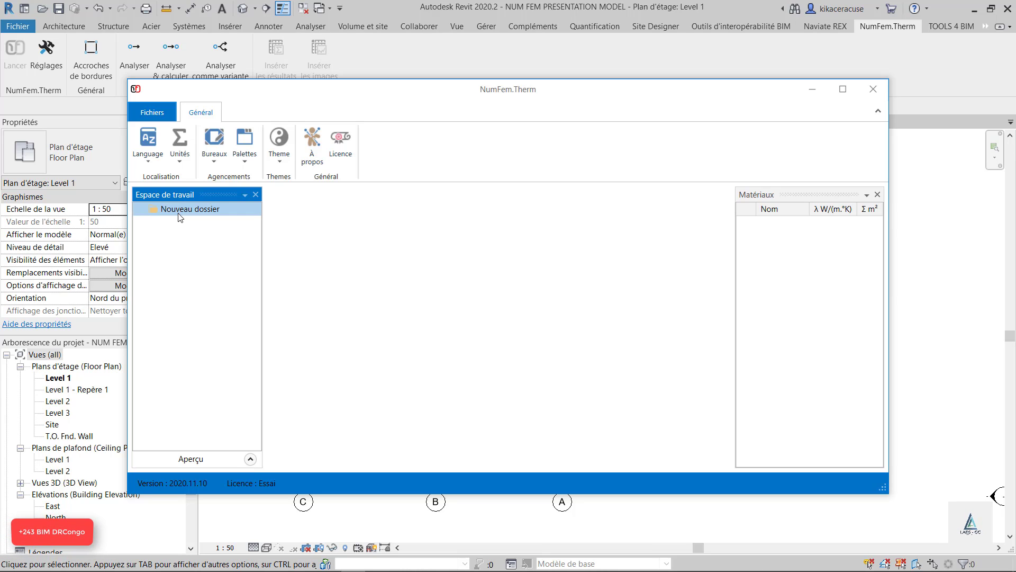
{"action": "right_click", "coordinate": [179, 215]}
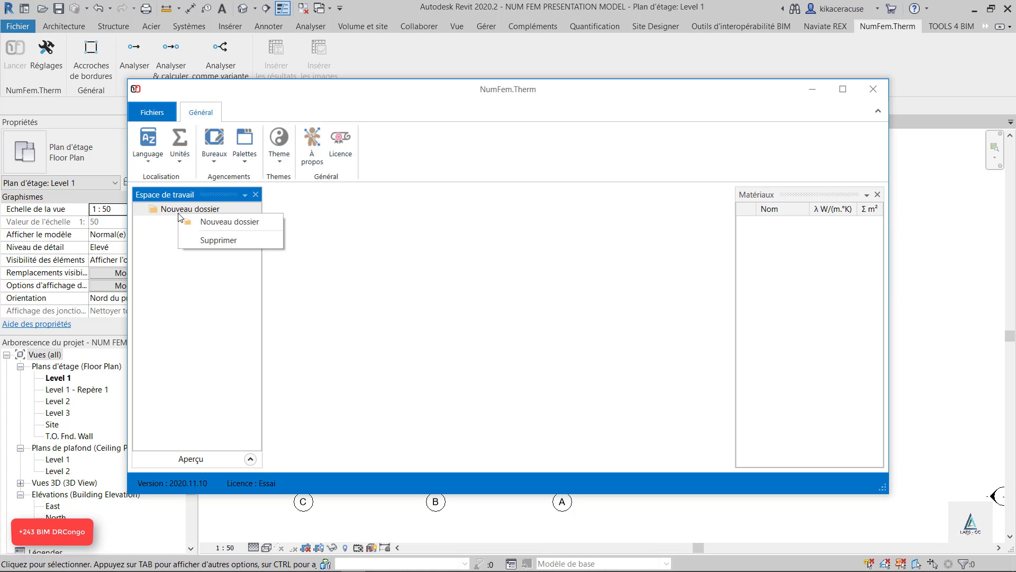
{"action": "left_click", "coordinate": [203, 225]}
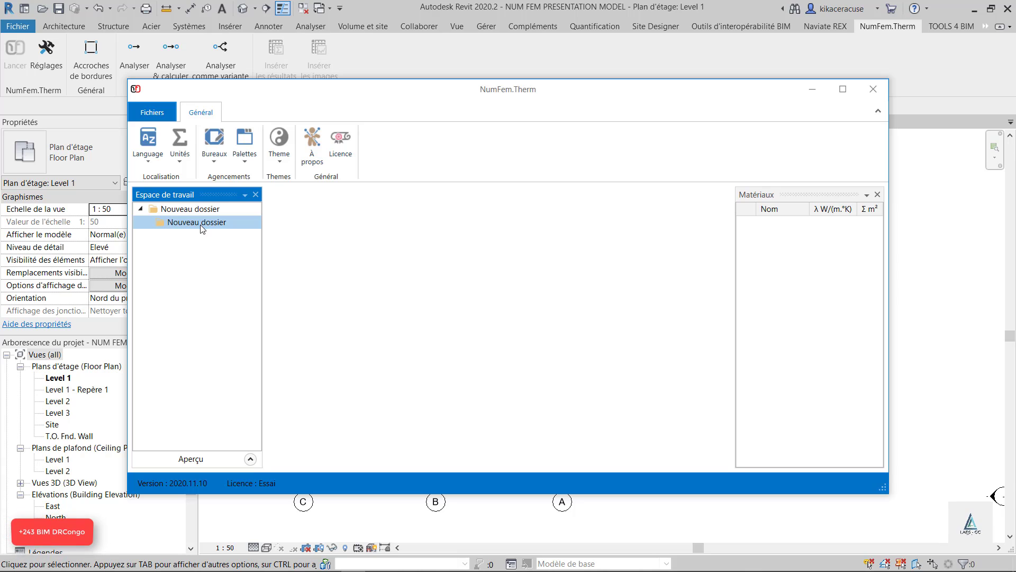
Add a second top-level folder to the Espace de travail tree
{"action": "left_click", "coordinate": [189, 249]}
{"action": "right_click", "coordinate": [188, 247]}
{"action": "left_click", "coordinate": [222, 258]}
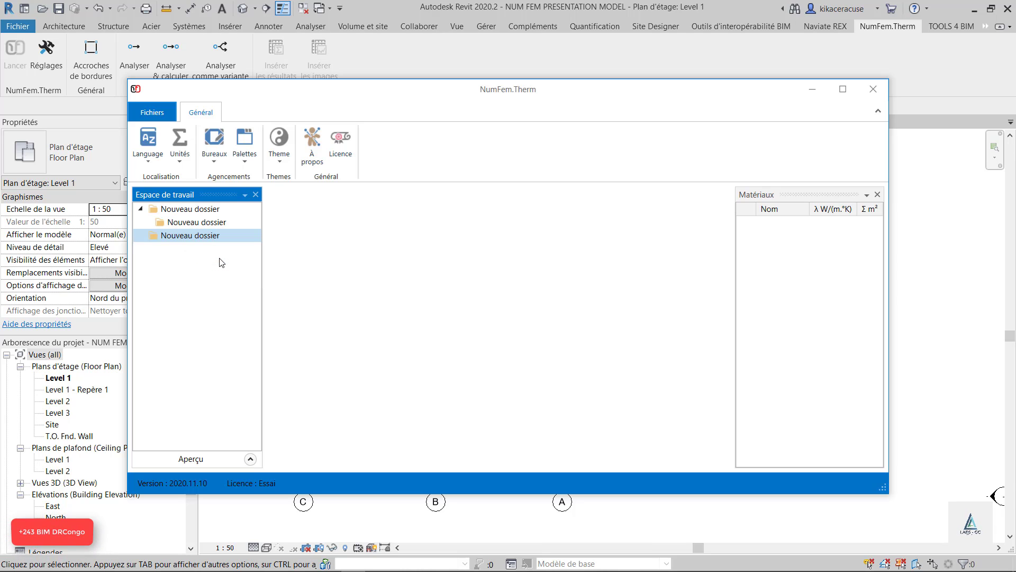
Add a new folder inside the existing subfolder and another one nested inside that
{"action": "left_click", "coordinate": [203, 222]}
{"action": "right_click", "coordinate": [201, 222]}
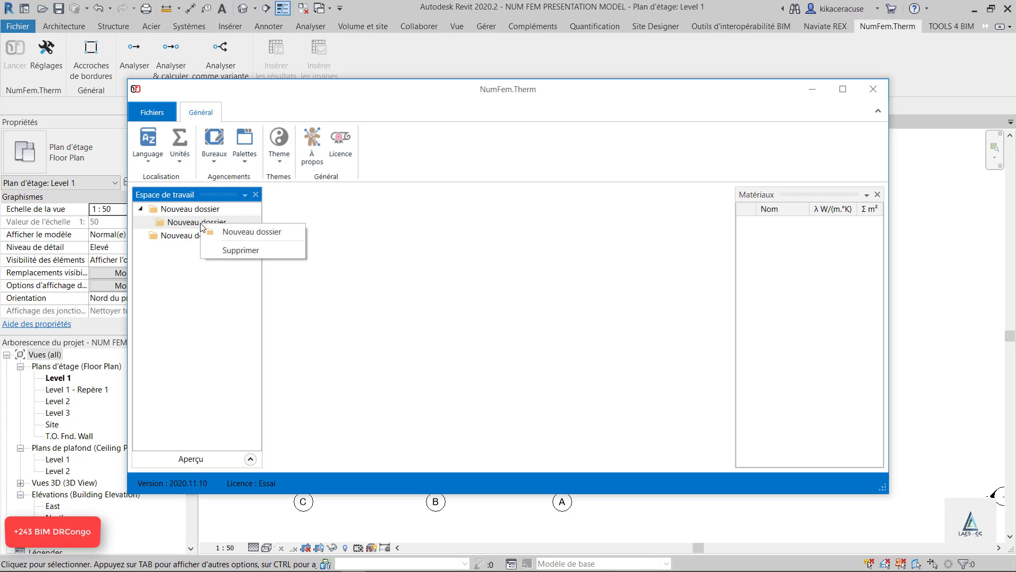
{"action": "left_click", "coordinate": [246, 238]}
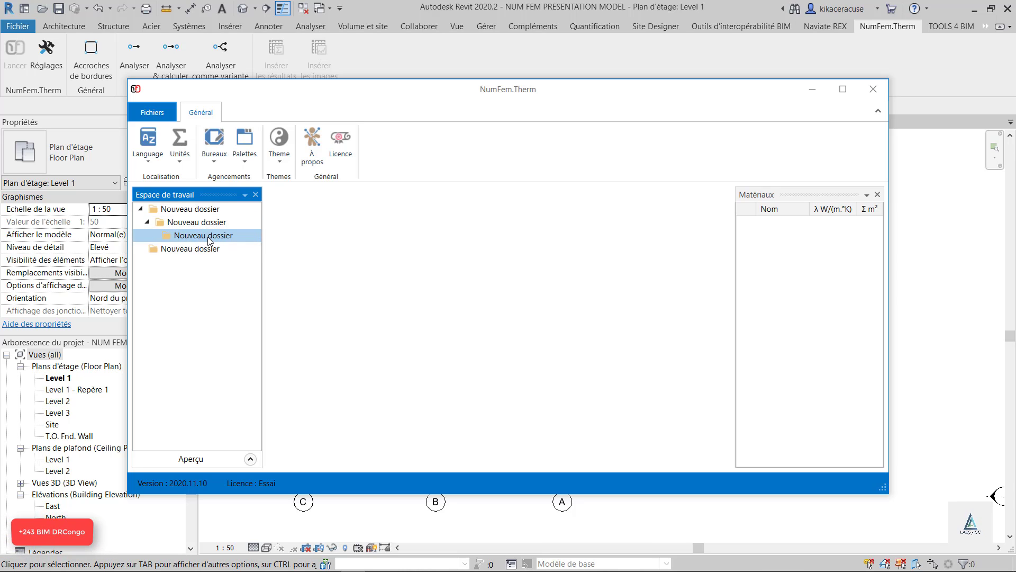
{"action": "right_click", "coordinate": [209, 239]}
{"action": "left_click", "coordinate": [235, 250]}
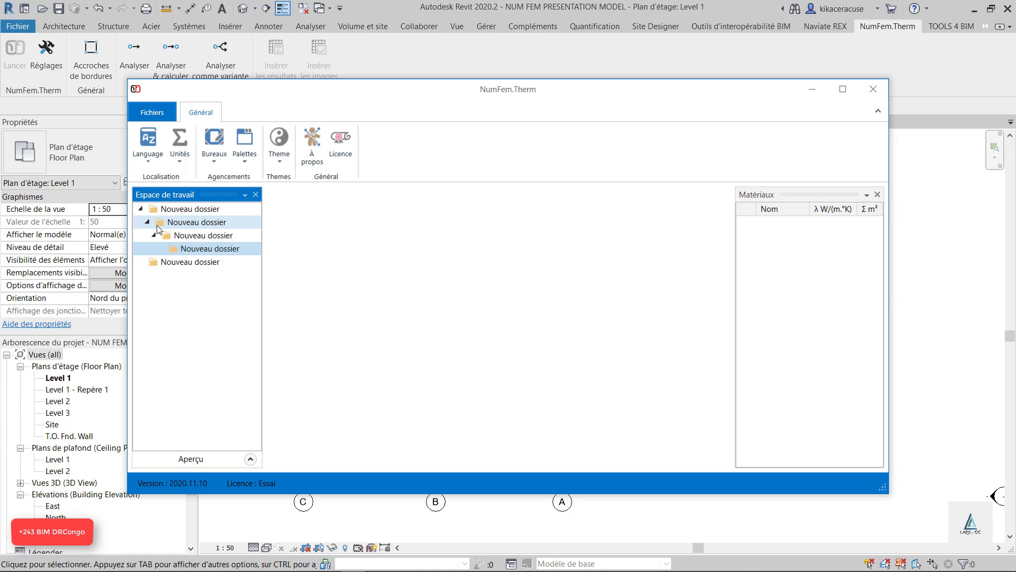
Collapse and expand the first top-level folder and its nested folders to examine the Espace de travail hierarchy
{"action": "double_click", "coordinate": [193, 239]}
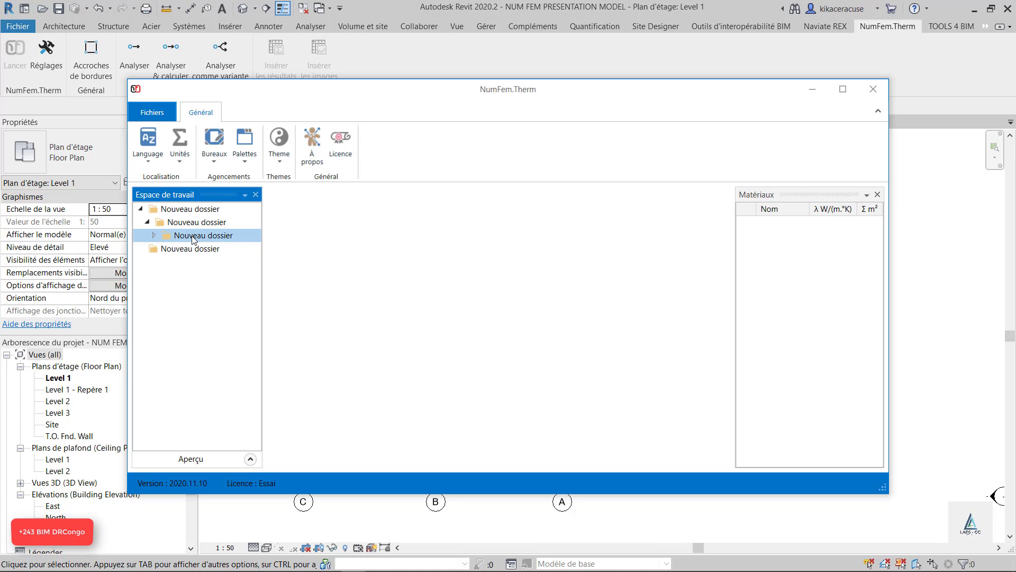
{"action": "left_click", "coordinate": [194, 239]}
{"action": "double_click", "coordinate": [209, 211]}
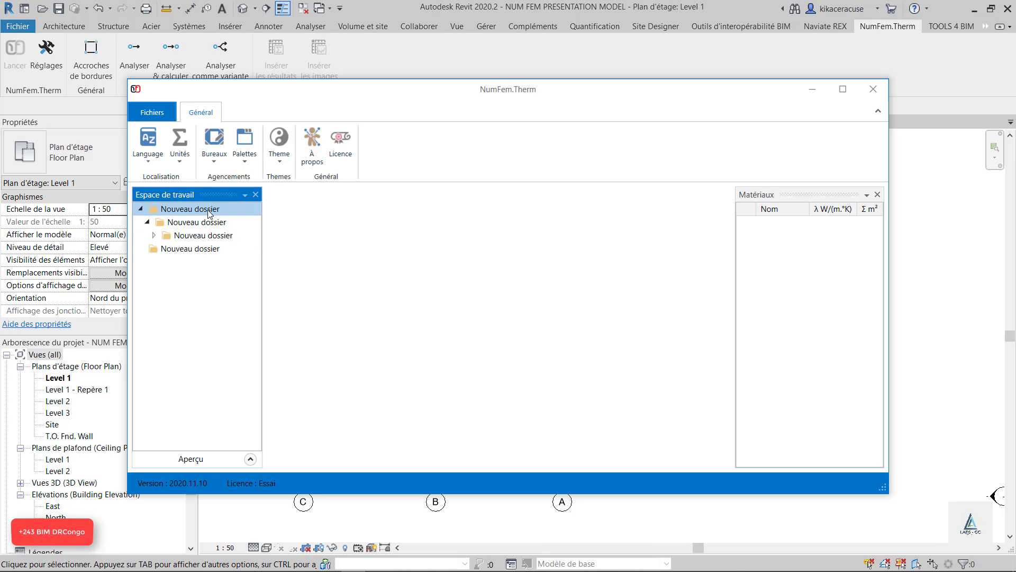
{"action": "double_click", "coordinate": [209, 212]}
{"action": "double_click", "coordinate": [210, 211]}
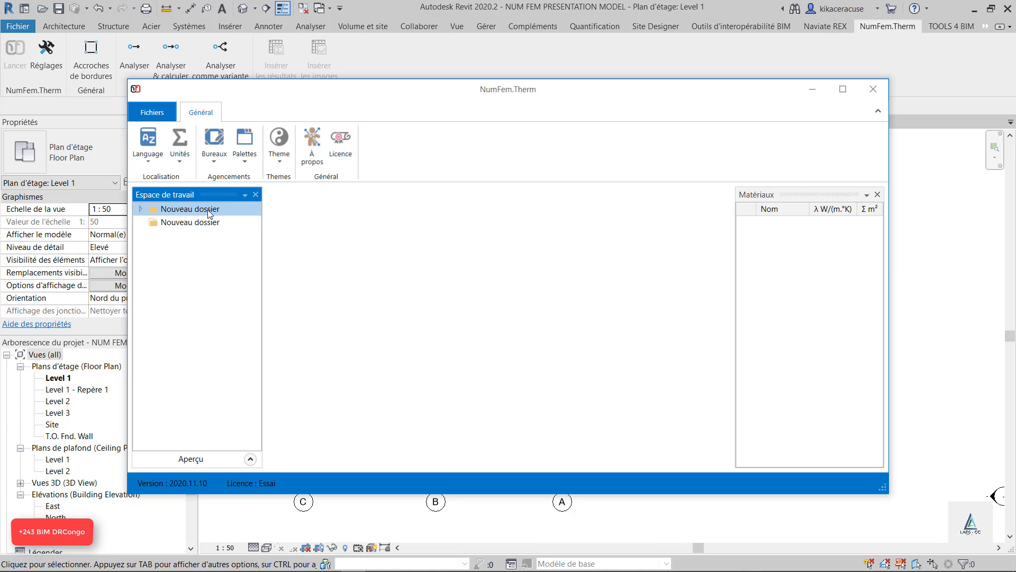
{"action": "double_click", "coordinate": [210, 212]}
{"action": "double_click", "coordinate": [176, 211]}
{"action": "double_click", "coordinate": [182, 209]}
{"action": "double_click", "coordinate": [189, 224]}
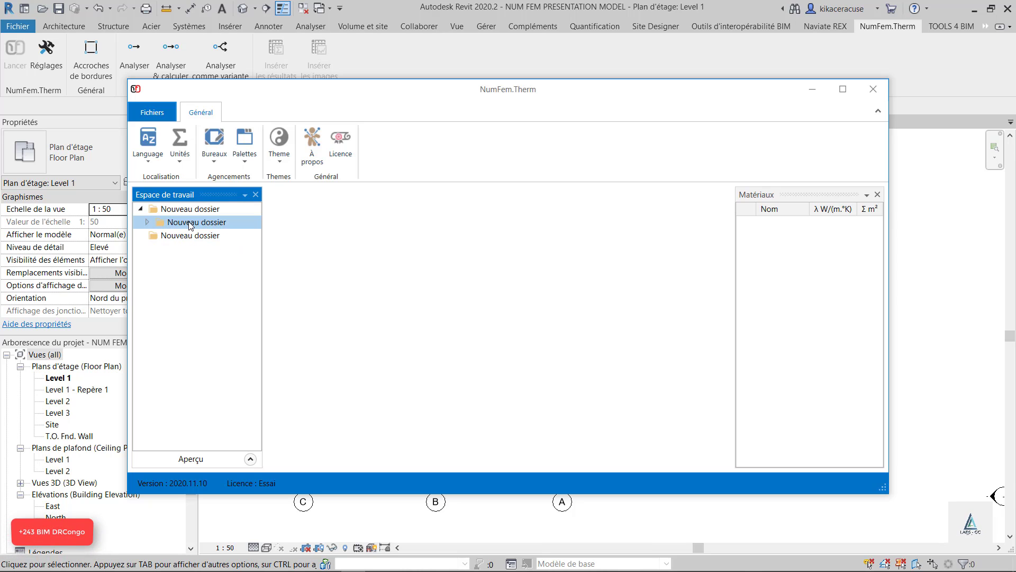
{"action": "double_click", "coordinate": [190, 225]}
{"action": "right_click", "coordinate": [190, 226]}
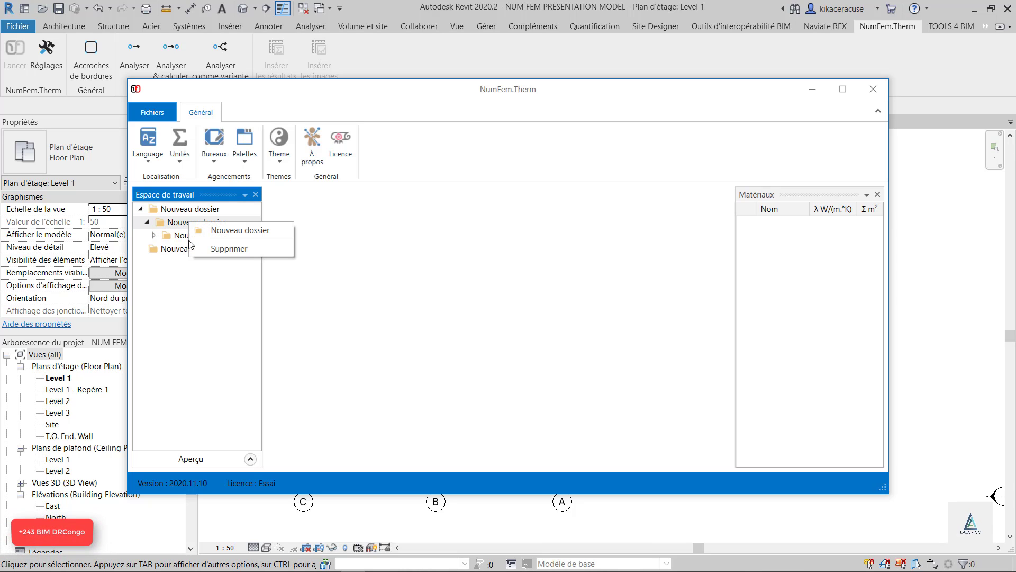
{"action": "left_click", "coordinate": [201, 302]}
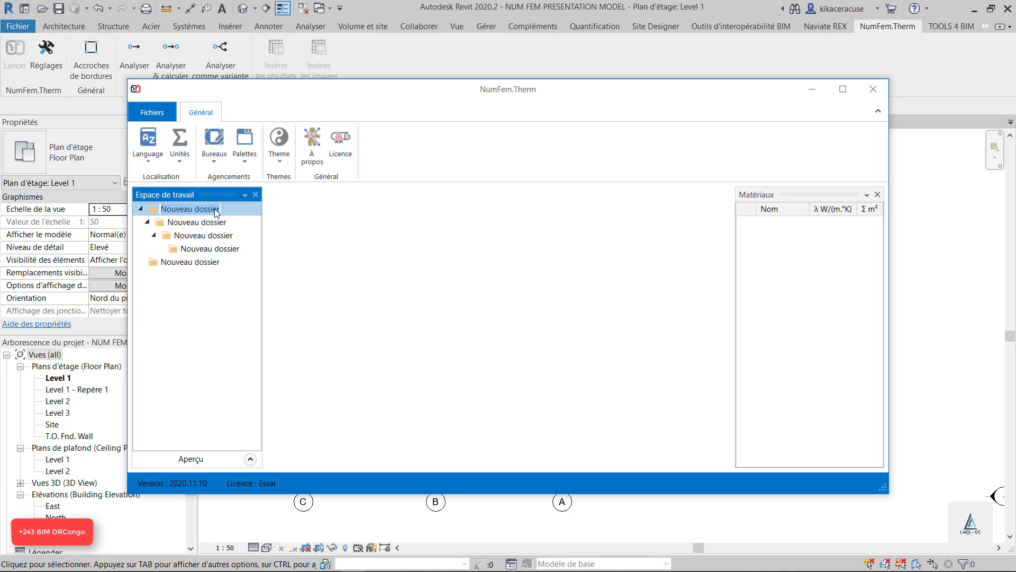
Rename the first top-level workspace folder as NUMFEM NEW PRESENTATION
{"action": "type", "text": "NUMFEM NEW PRESENTAIO"}
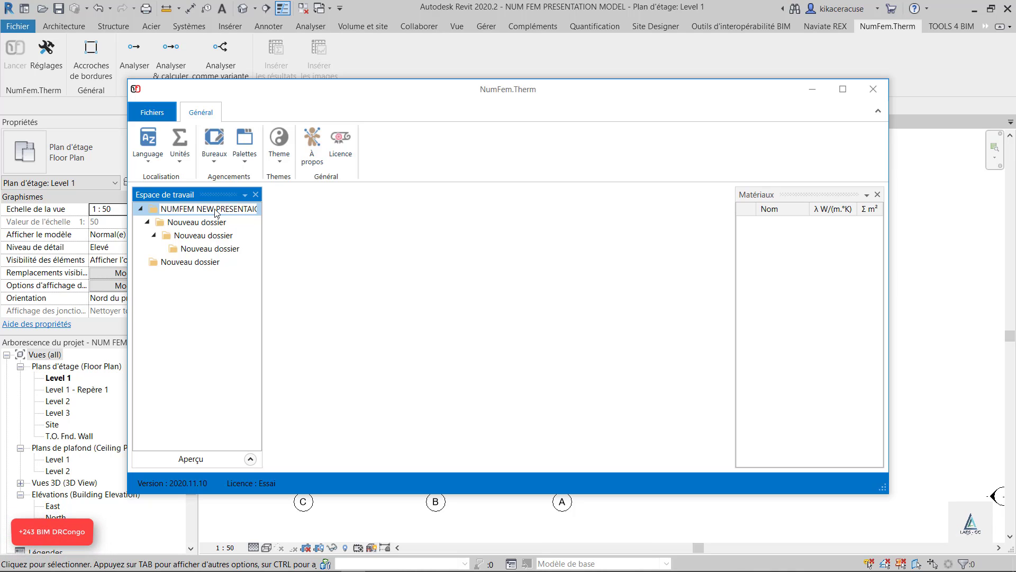
{"action": "key", "text": "Return"}
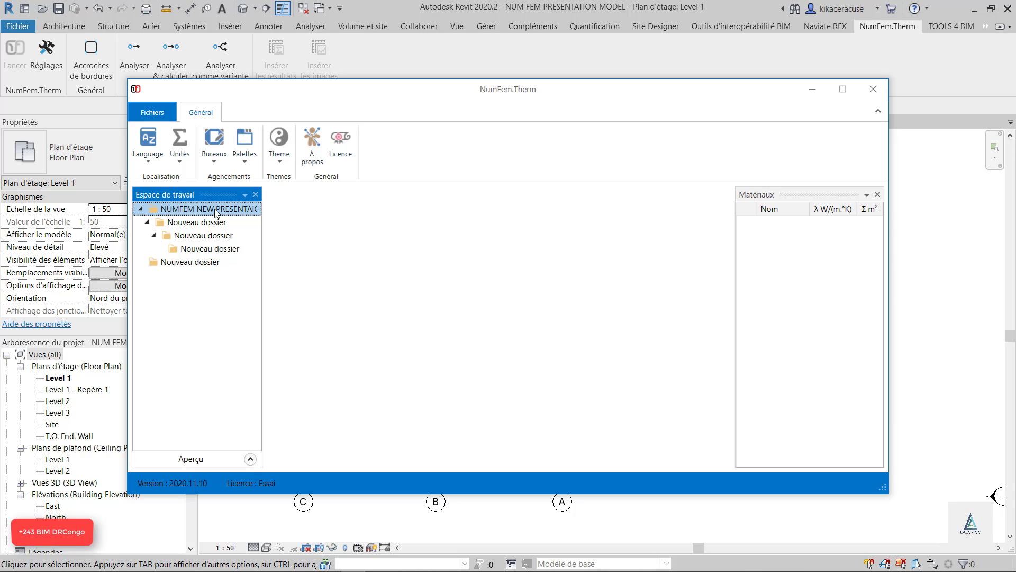
Delete the two deepest nested folders, keeping only the first-level subfolder under the renamed folder
{"action": "right_click", "coordinate": [189, 234]}
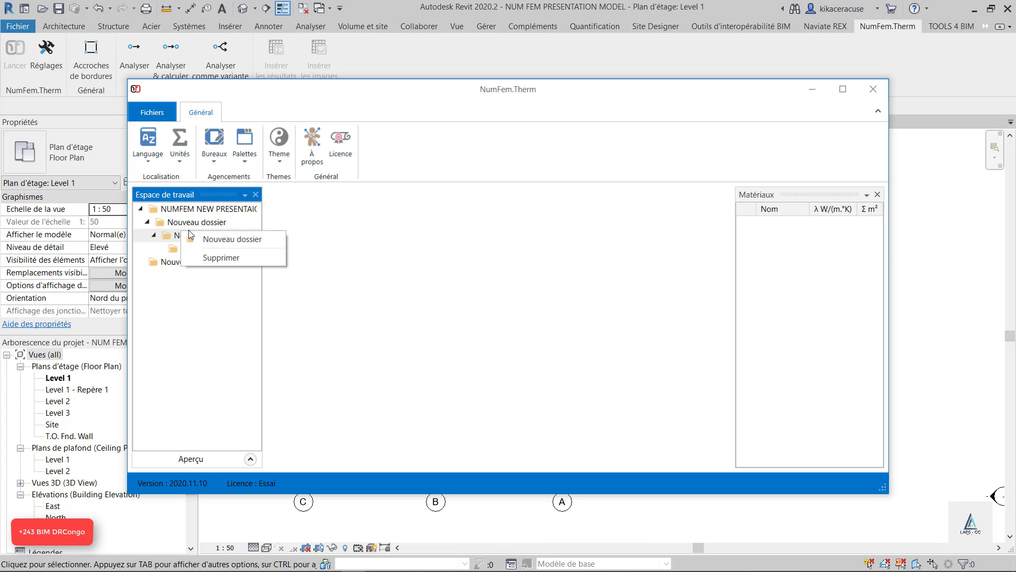
{"action": "left_click", "coordinate": [217, 257]}
{"action": "left_click", "coordinate": [201, 235]}
{"action": "right_click", "coordinate": [200, 238]}
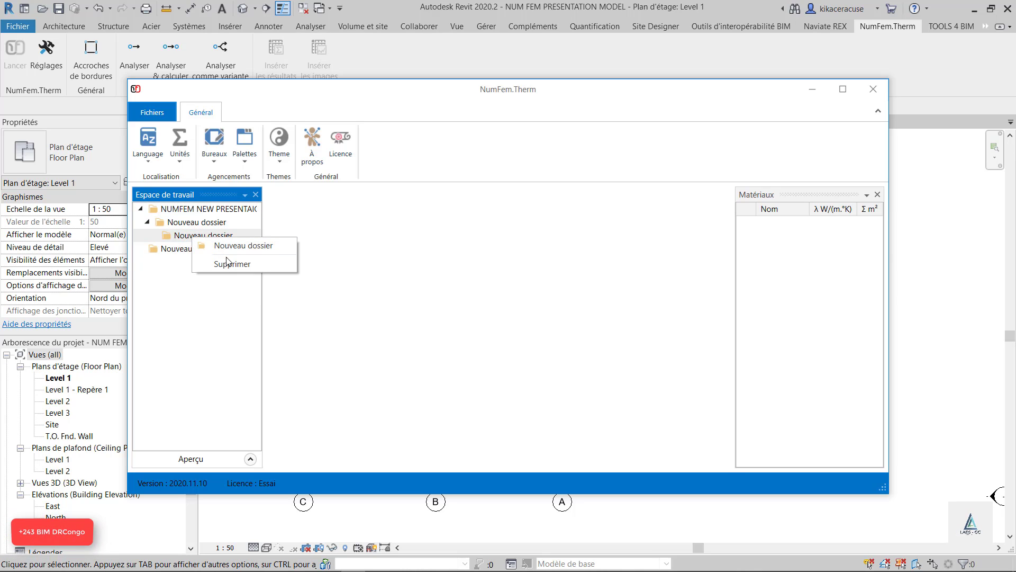
{"action": "left_click", "coordinate": [228, 264]}
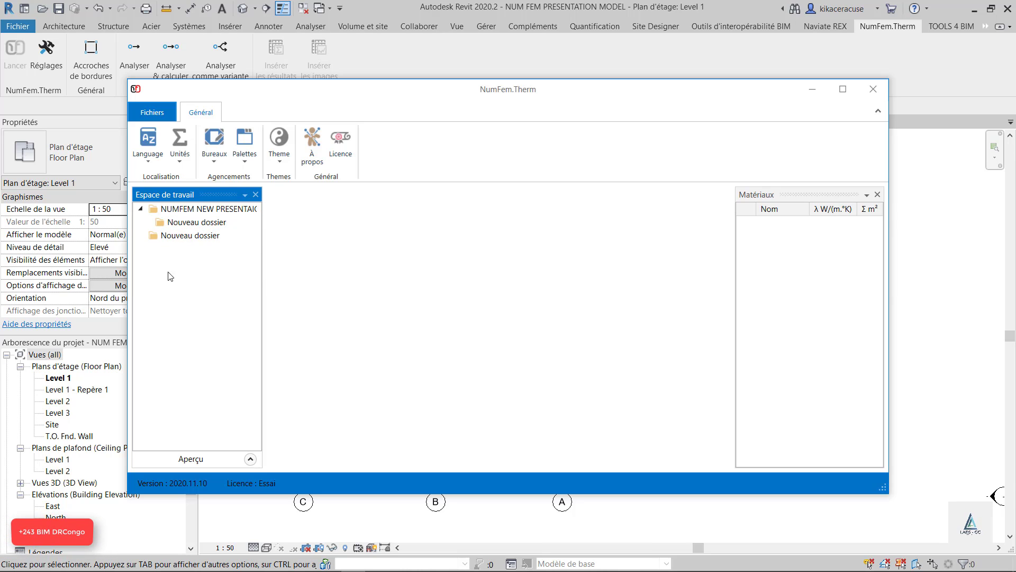
{"action": "left_click", "coordinate": [203, 235]}
{"action": "left_click", "coordinate": [245, 162]}
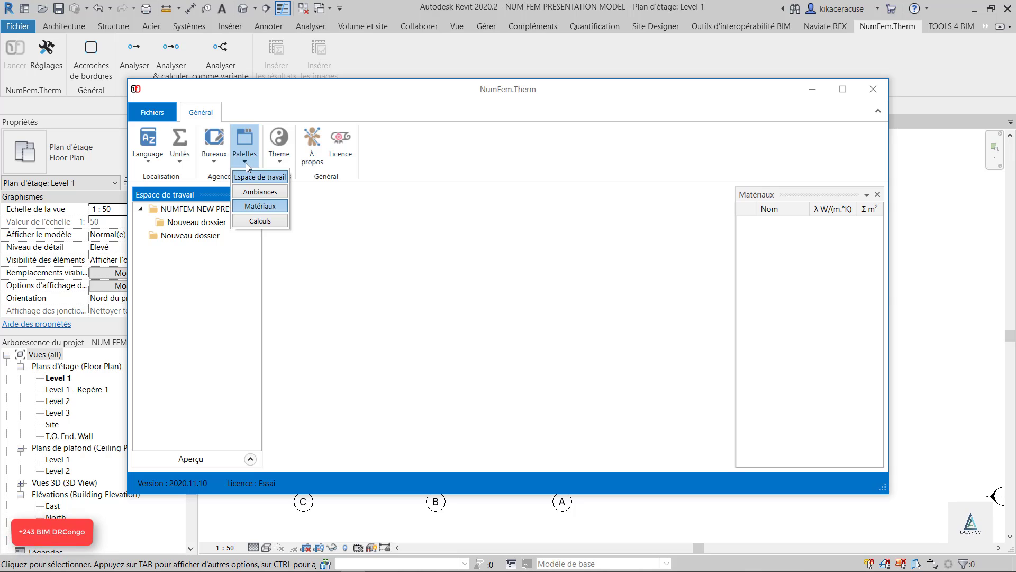
{"action": "left_click", "coordinate": [432, 301]}
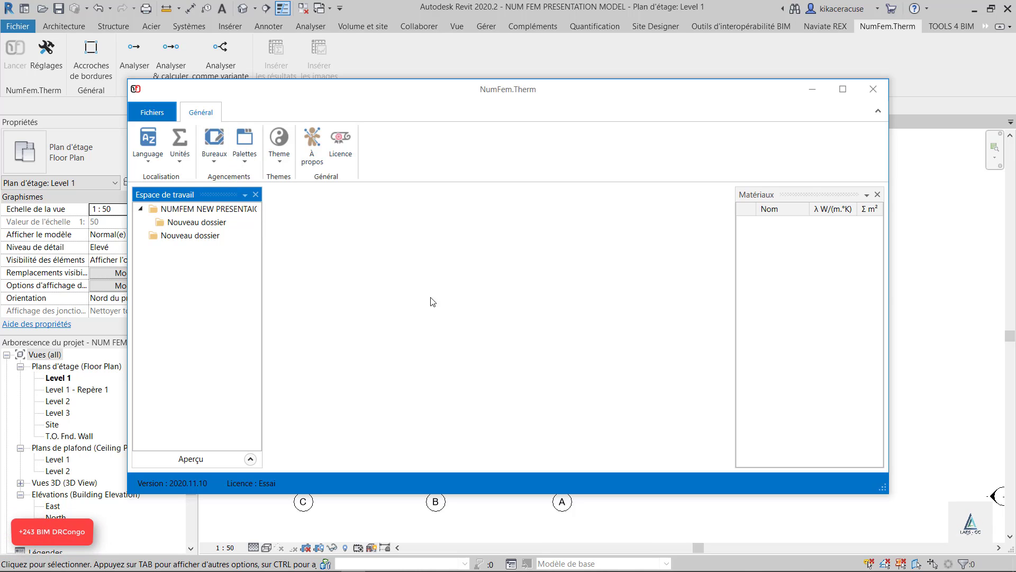